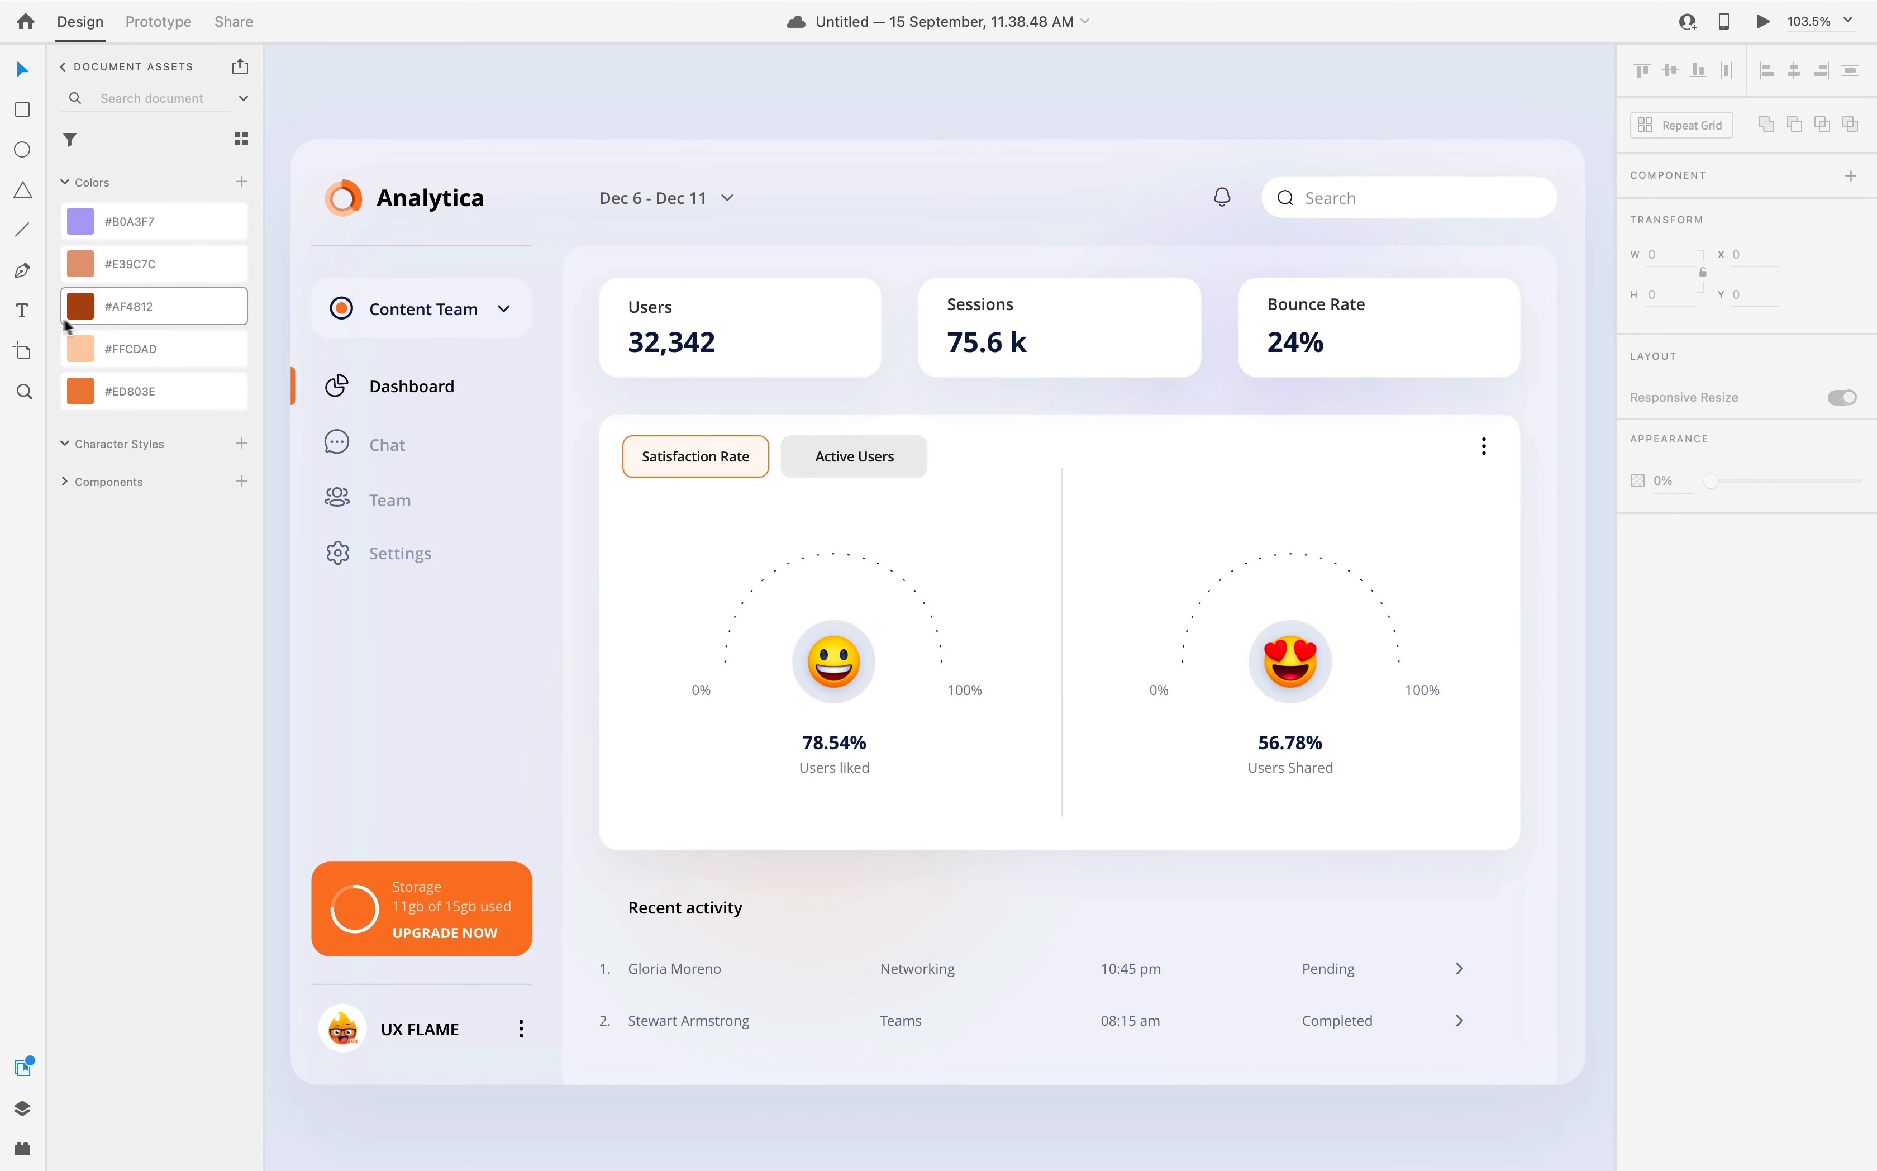
- Sketch a full semicircular arc about 112 high outside the dotted "Users liked" gauge, from 0% to 100%, with the Pen tool
left_click(23, 273)
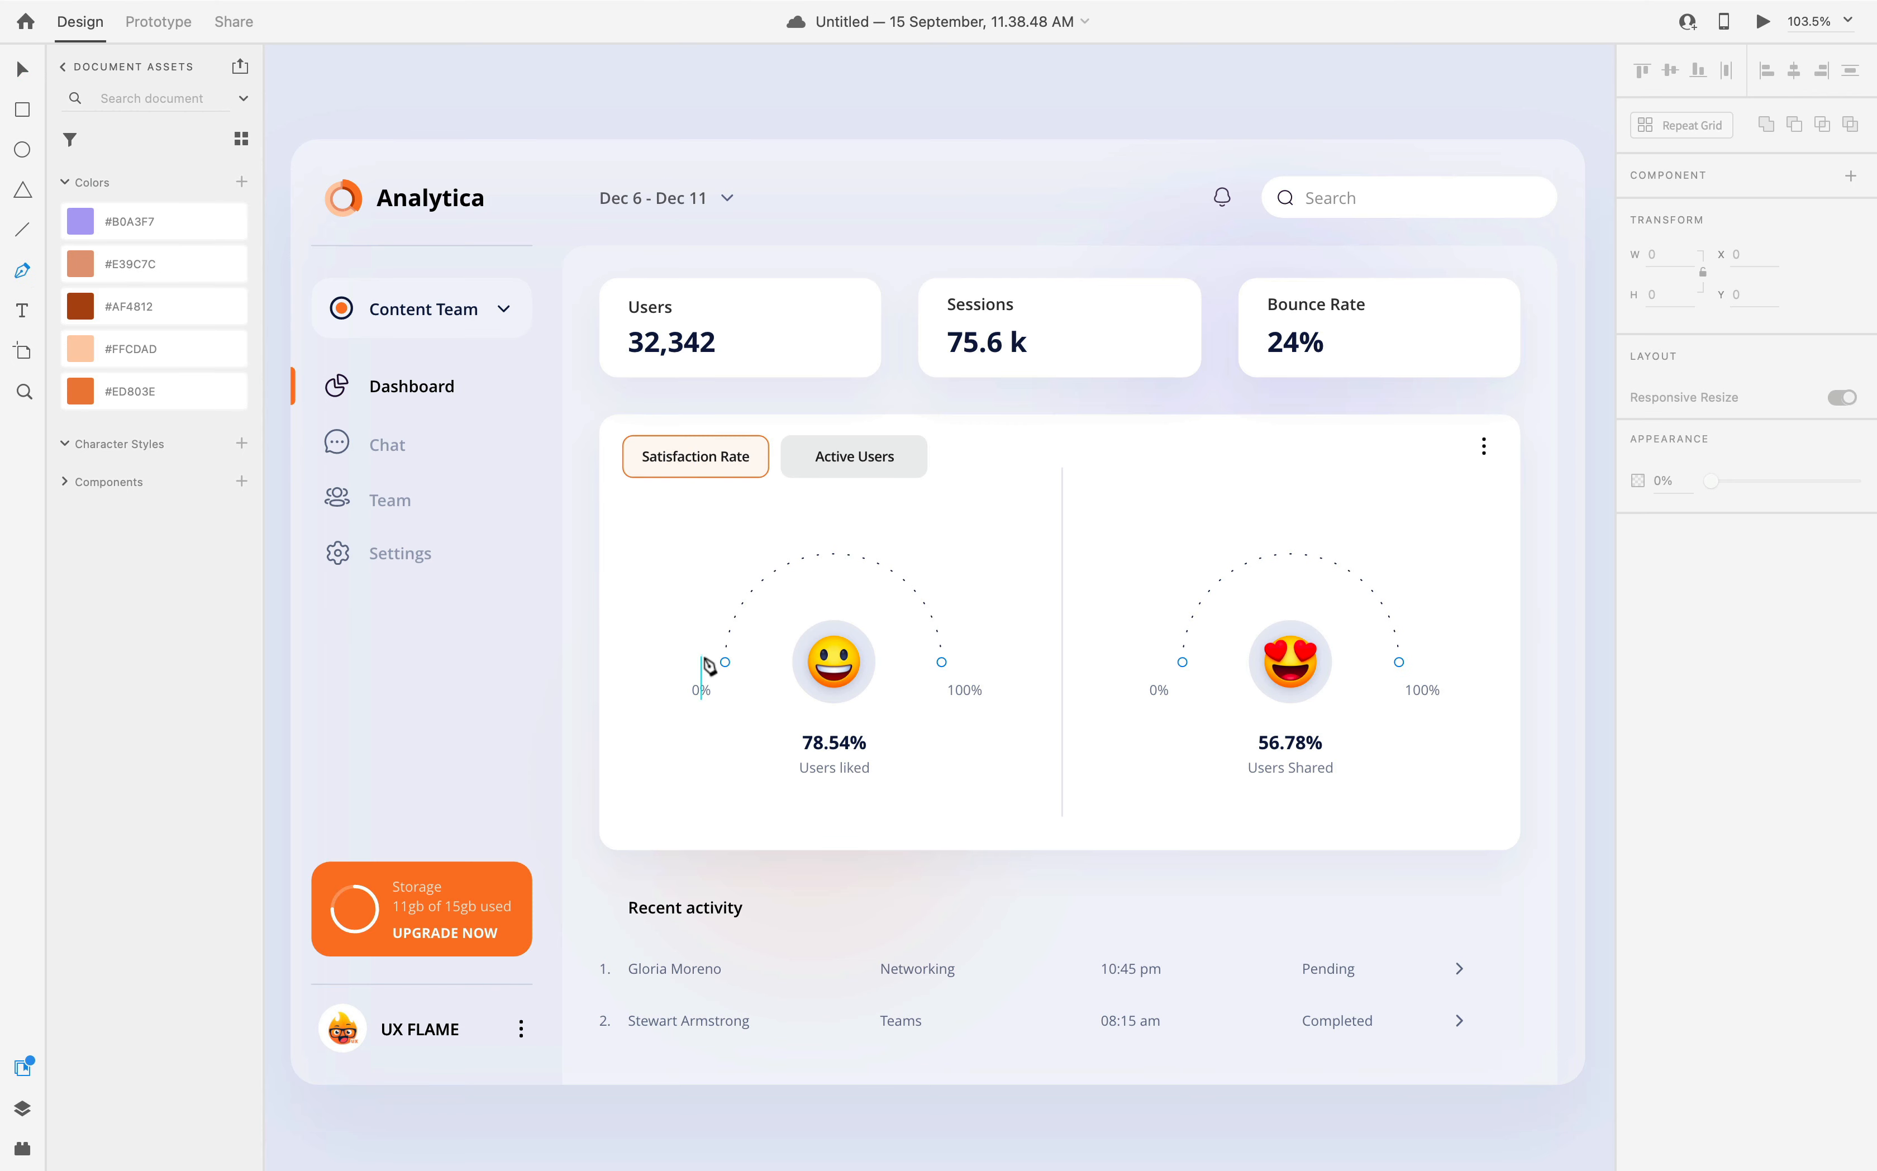
left_click(701, 662)
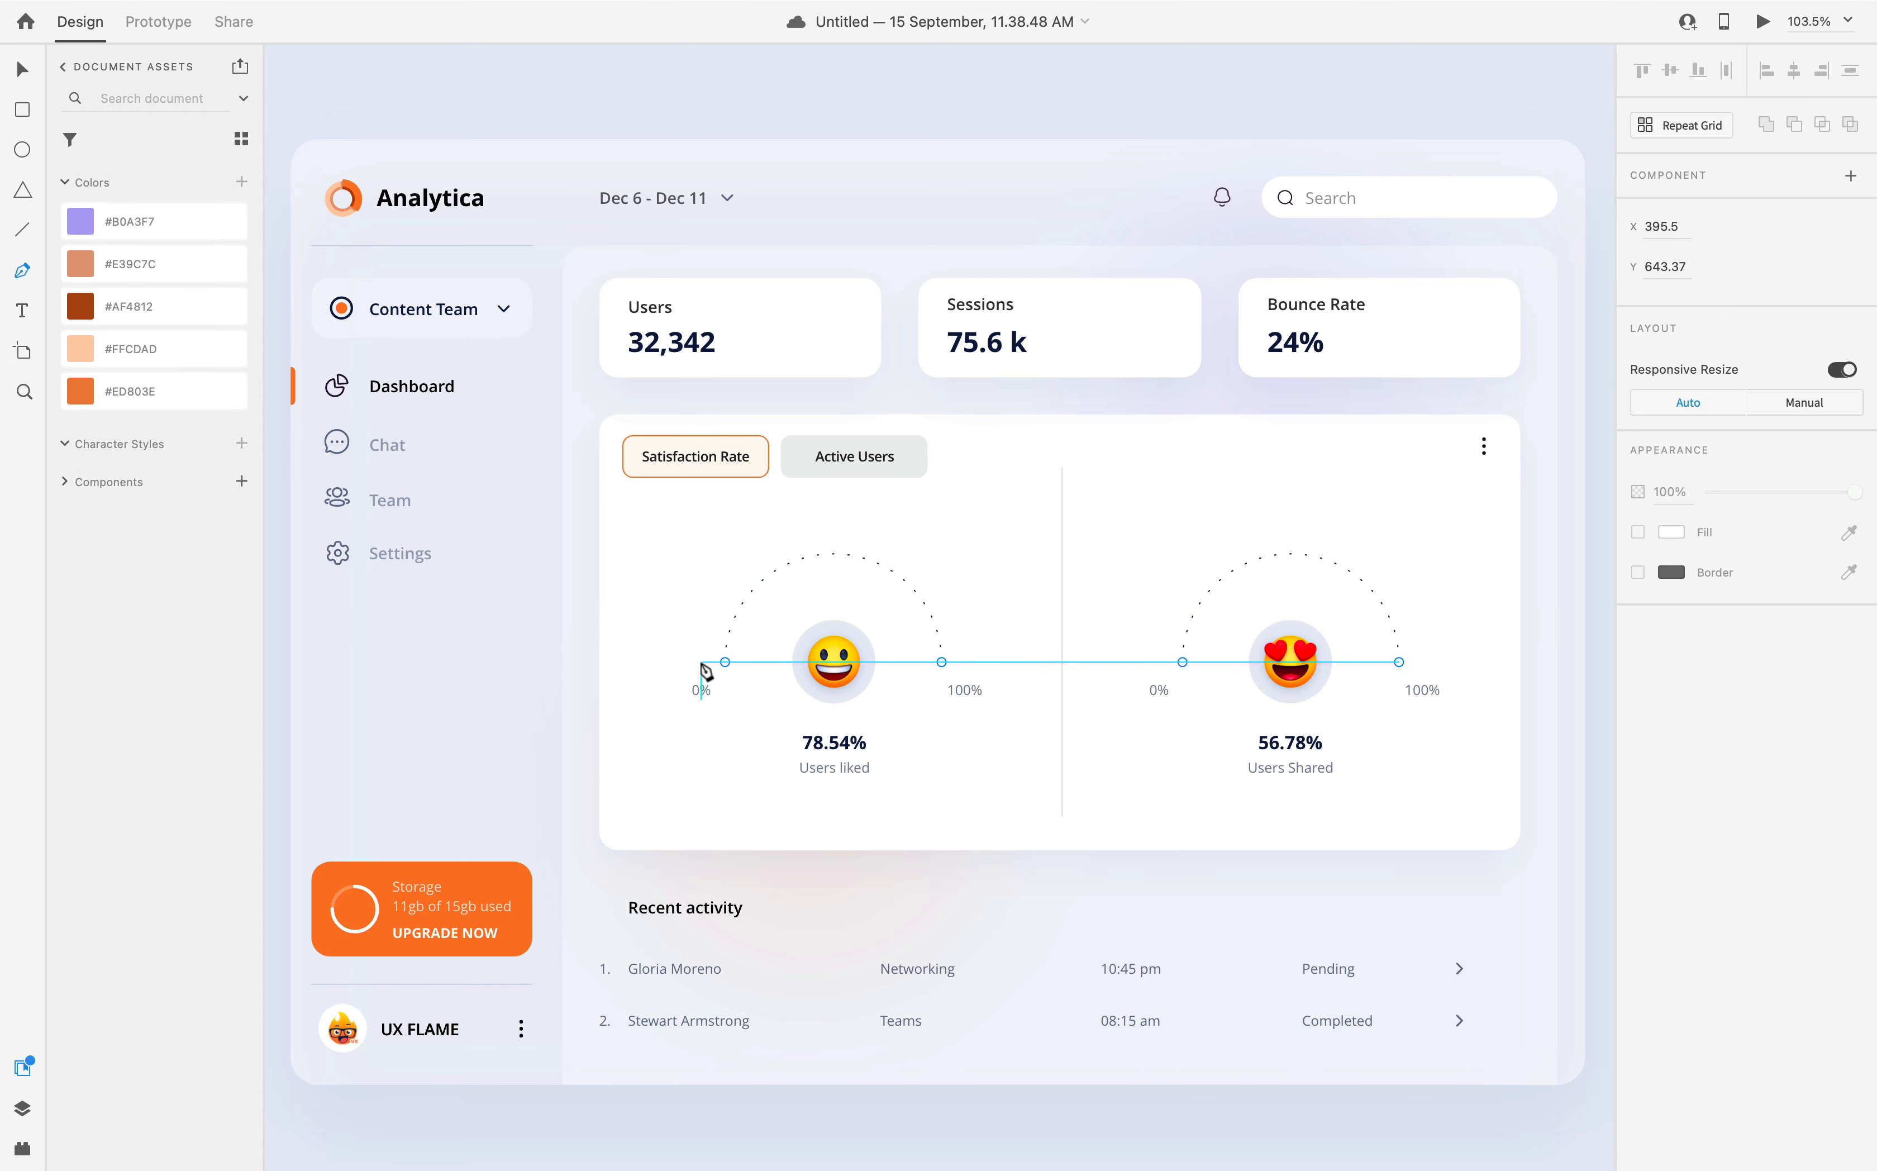
double_click(833, 532)
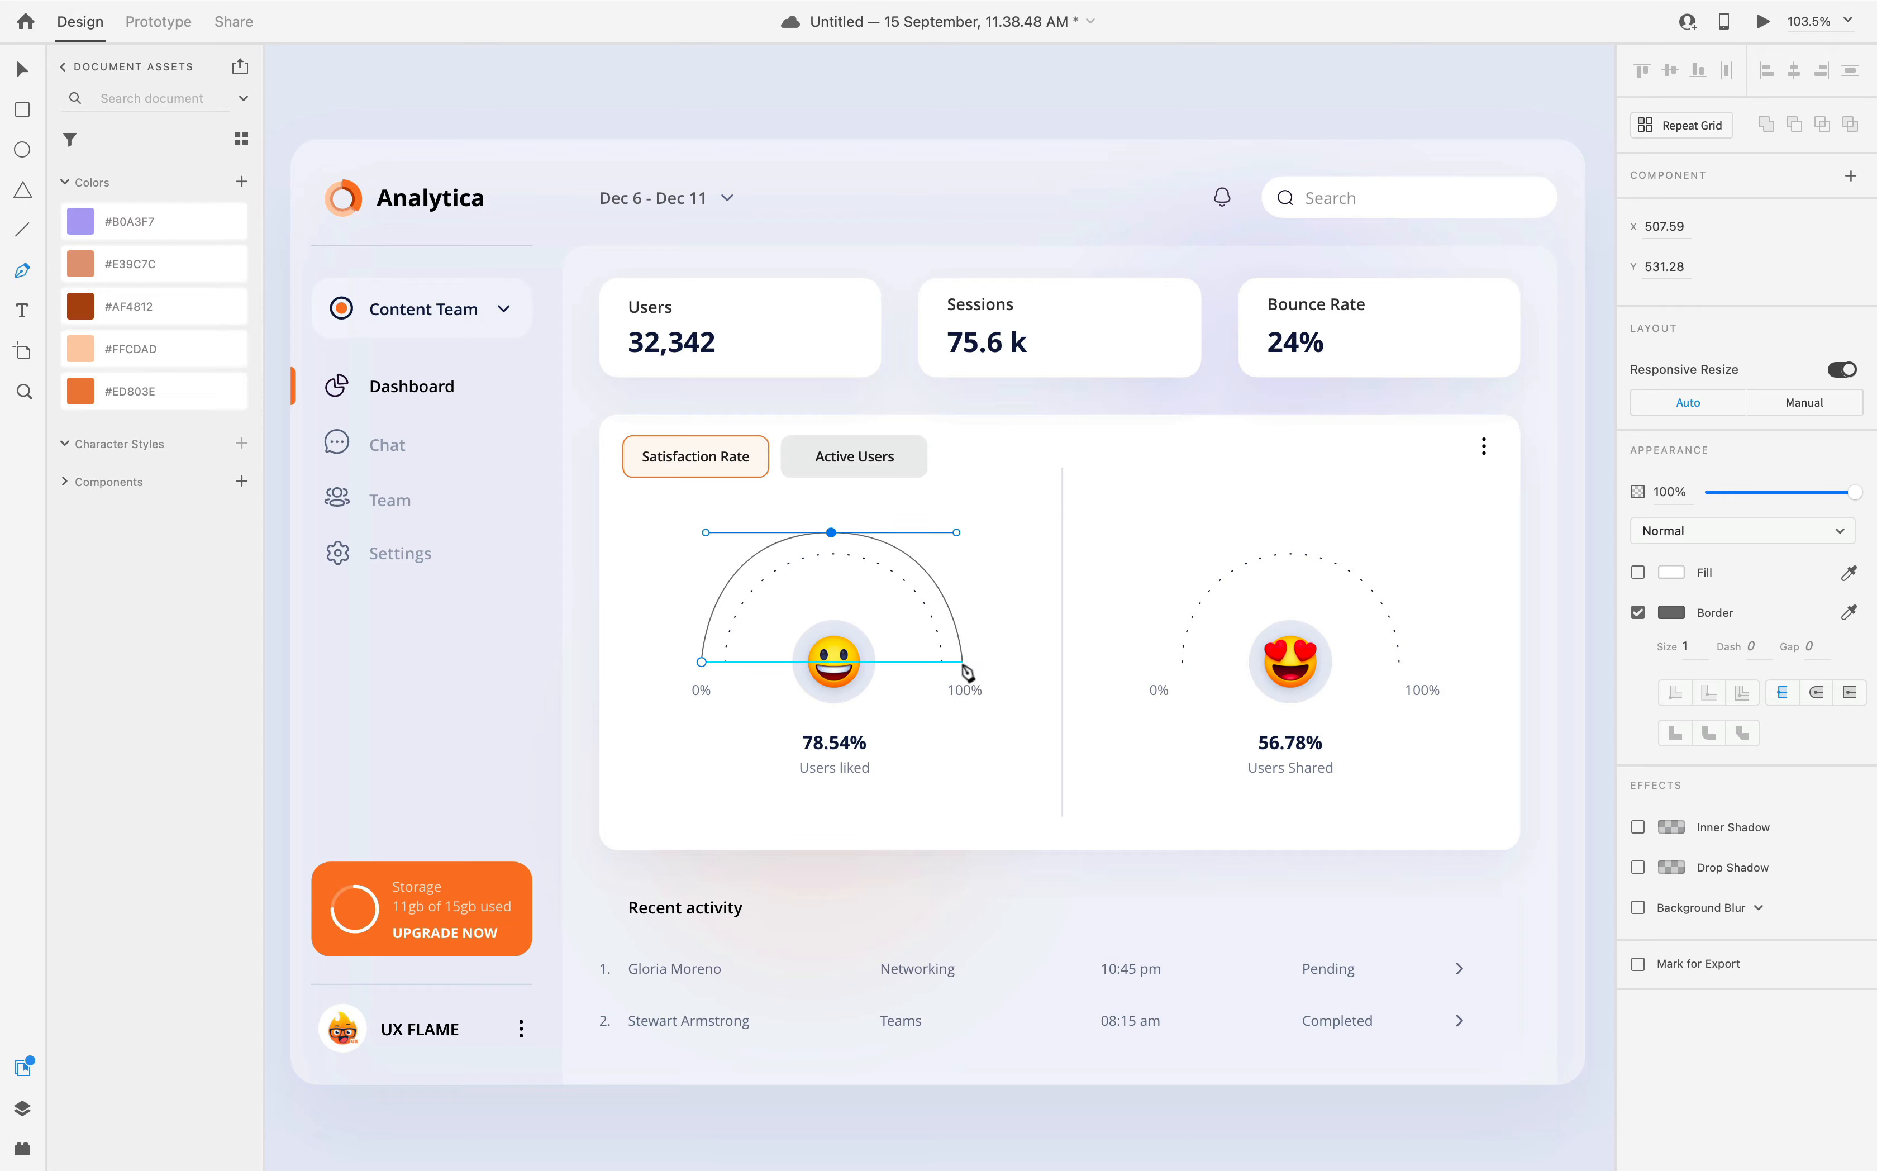
left_click(963, 662)
key("Escape")
- Draw a shorter progress arc over the "Users liked" arc, starting at 0% and ending partway down the far side
left_click(701, 662)
mouse_move(833, 532)
left_mouse_down()
mouse_move(954, 533)
mouse_move(886, 532)
left_mouse_up()
left_click(919, 575)
key("v")
- Sketch a full arc about 213 by 108 outside the dotted "Users Shared" gauge, from 0% to 100%
scroll(784, 561, "up", 5)
left_click_drag(570, 652, 579, 653)
double_click(1141, 584)
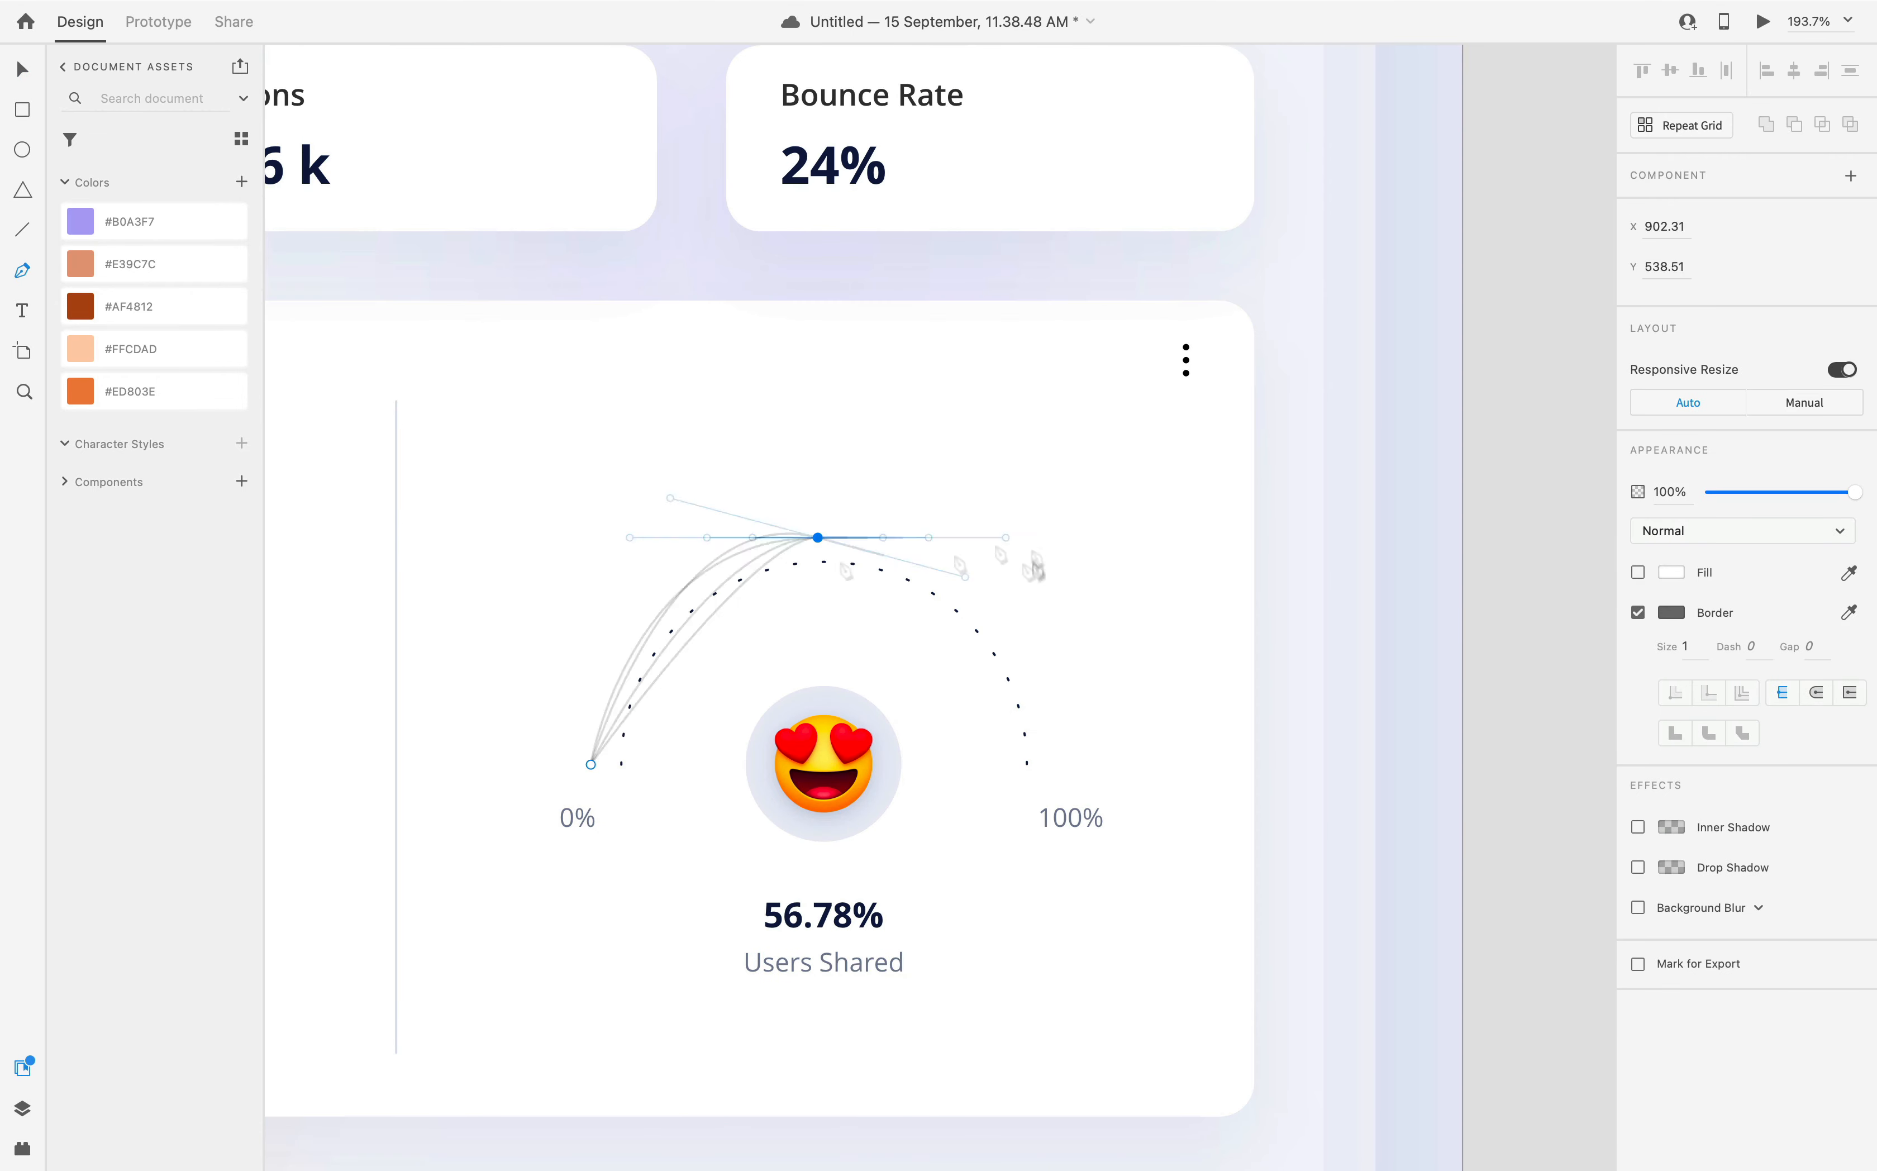
left_click(1049, 771)
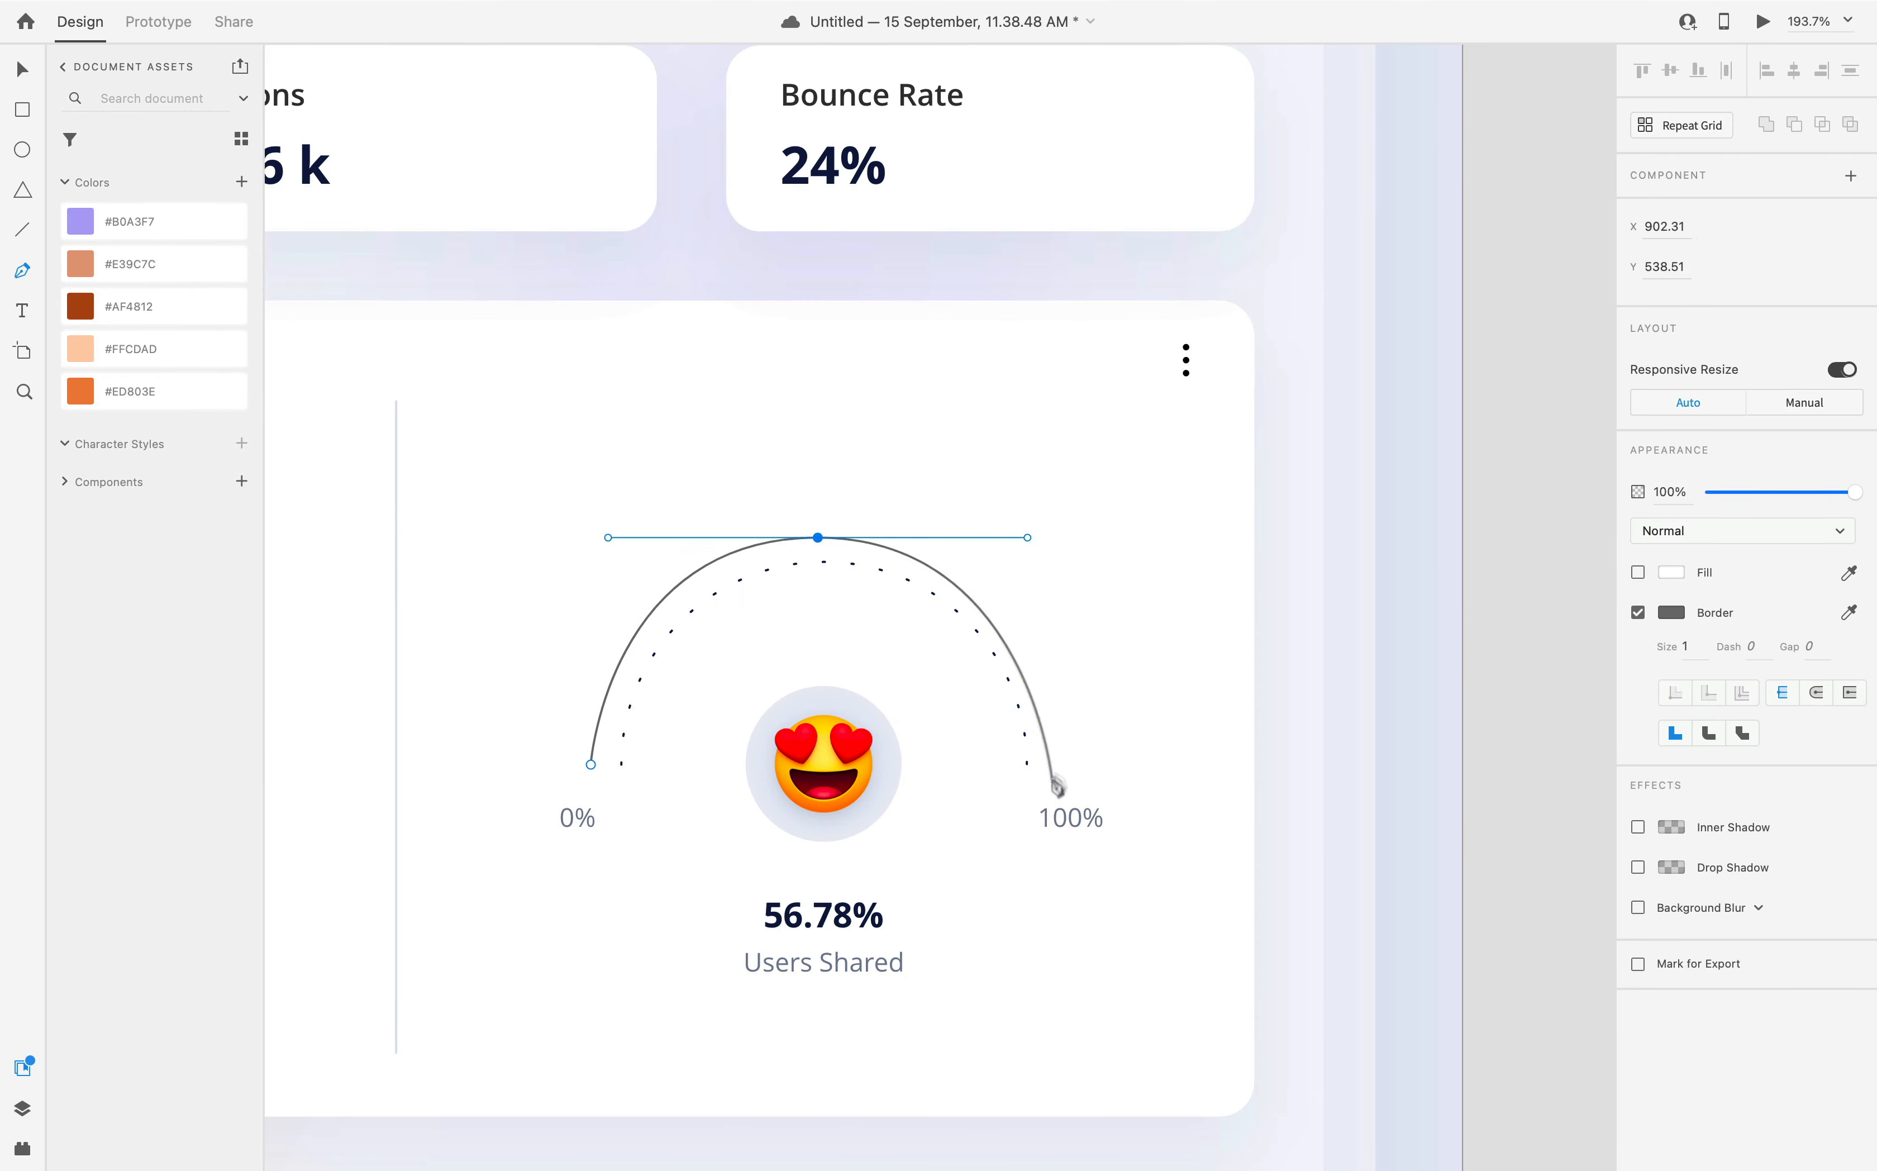
key("Escape")
- Draw a shorter progress arc on the "Users Shared" gauge, from 0% over the apex to partway down the far side
left_click(605, 764)
left_click_drag(819, 551, 957, 551)
left_click(1010, 658)
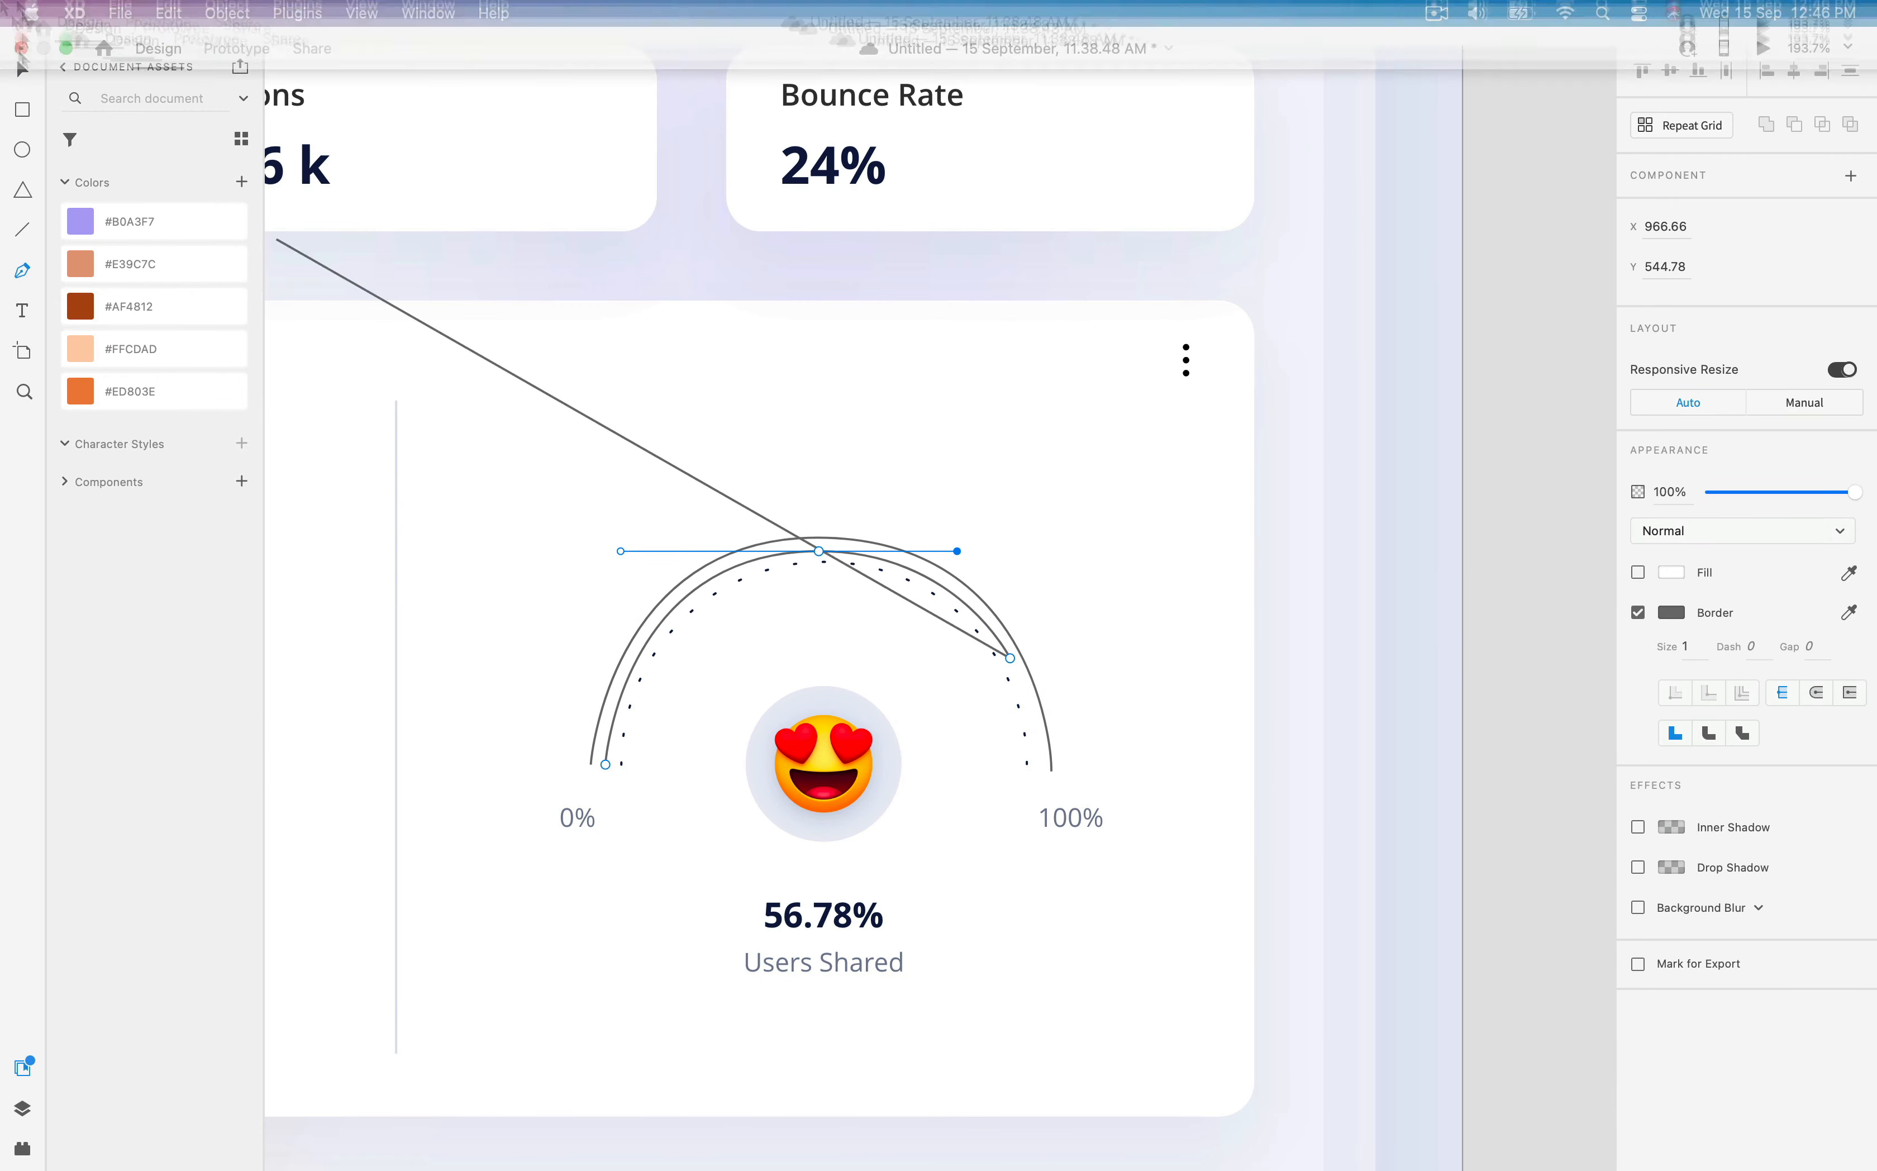
key("Escape")
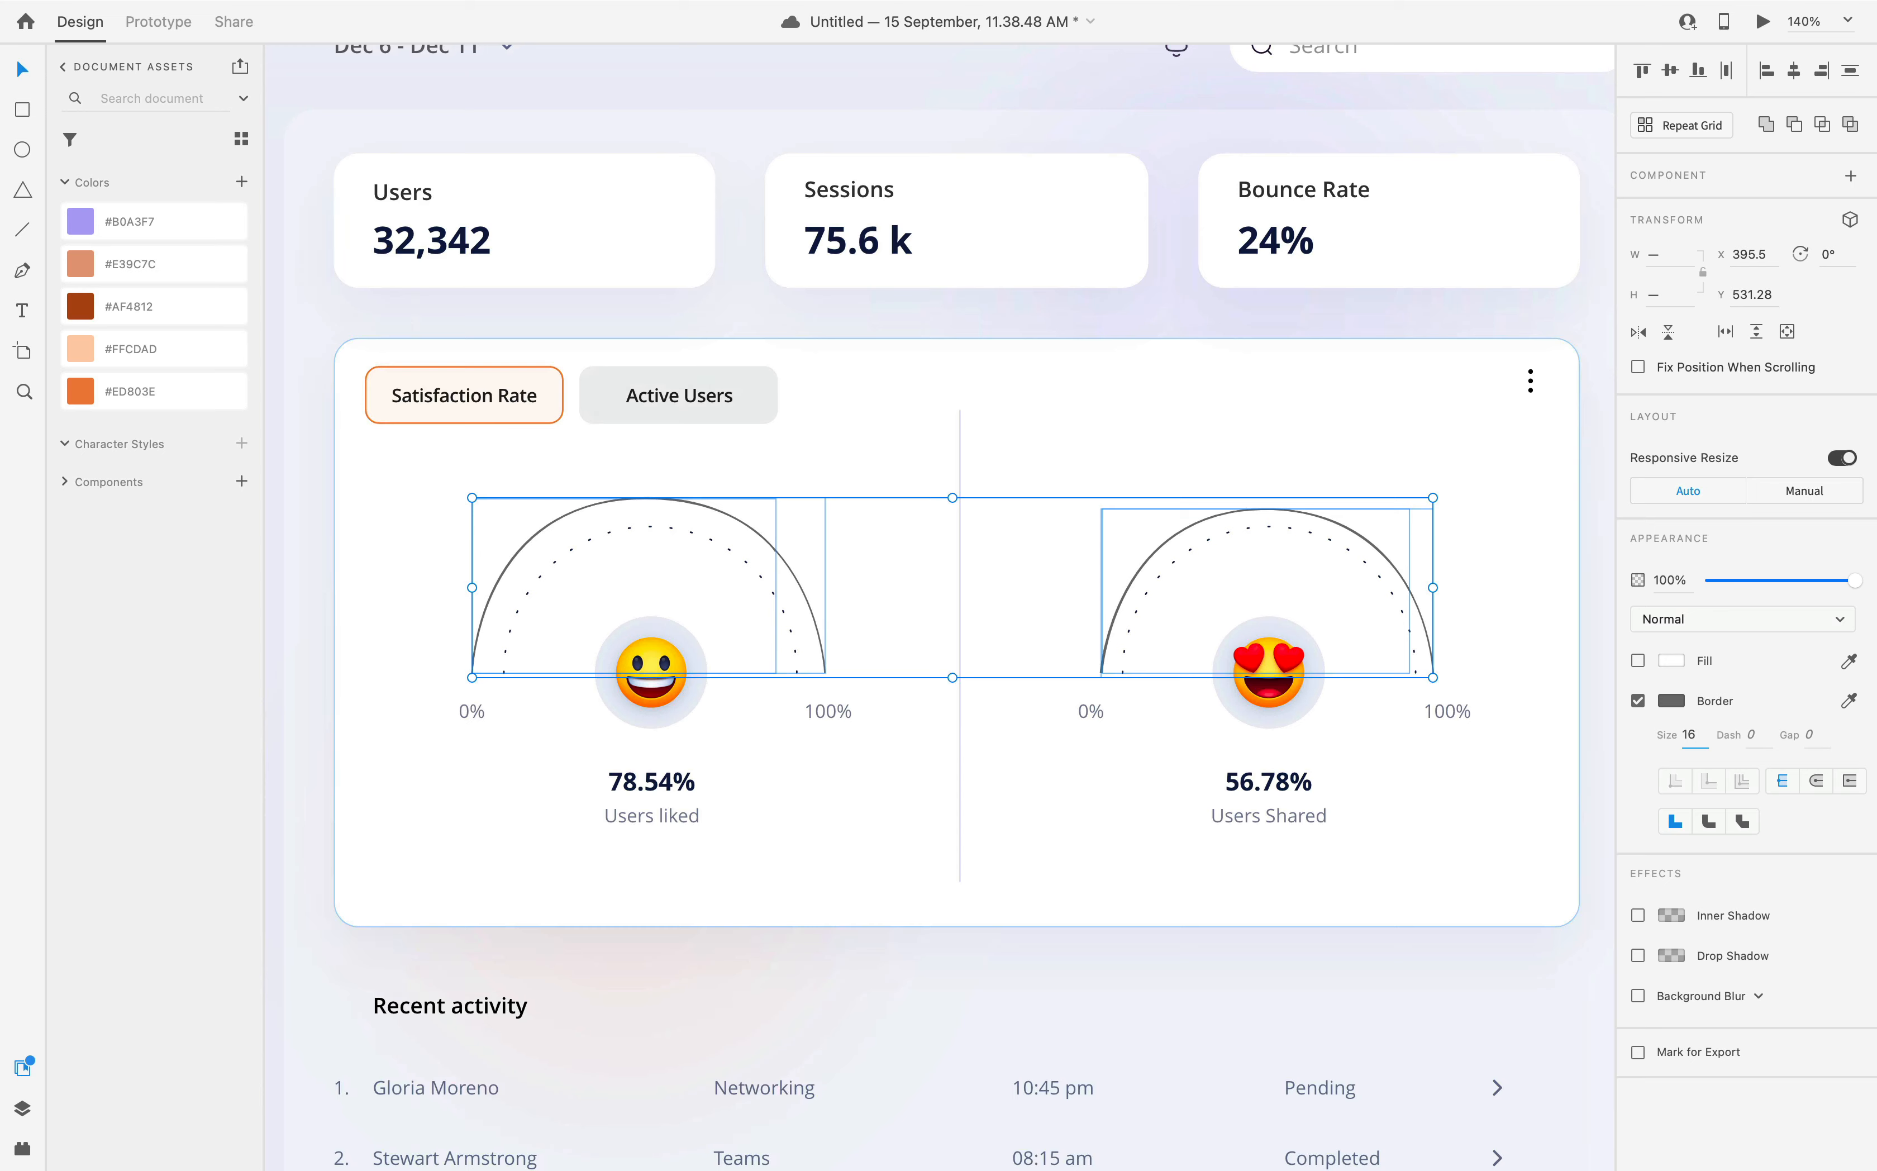
- Give all four gauge arcs a size 16 border in #ED803E with round caps
left_click(1671, 701)
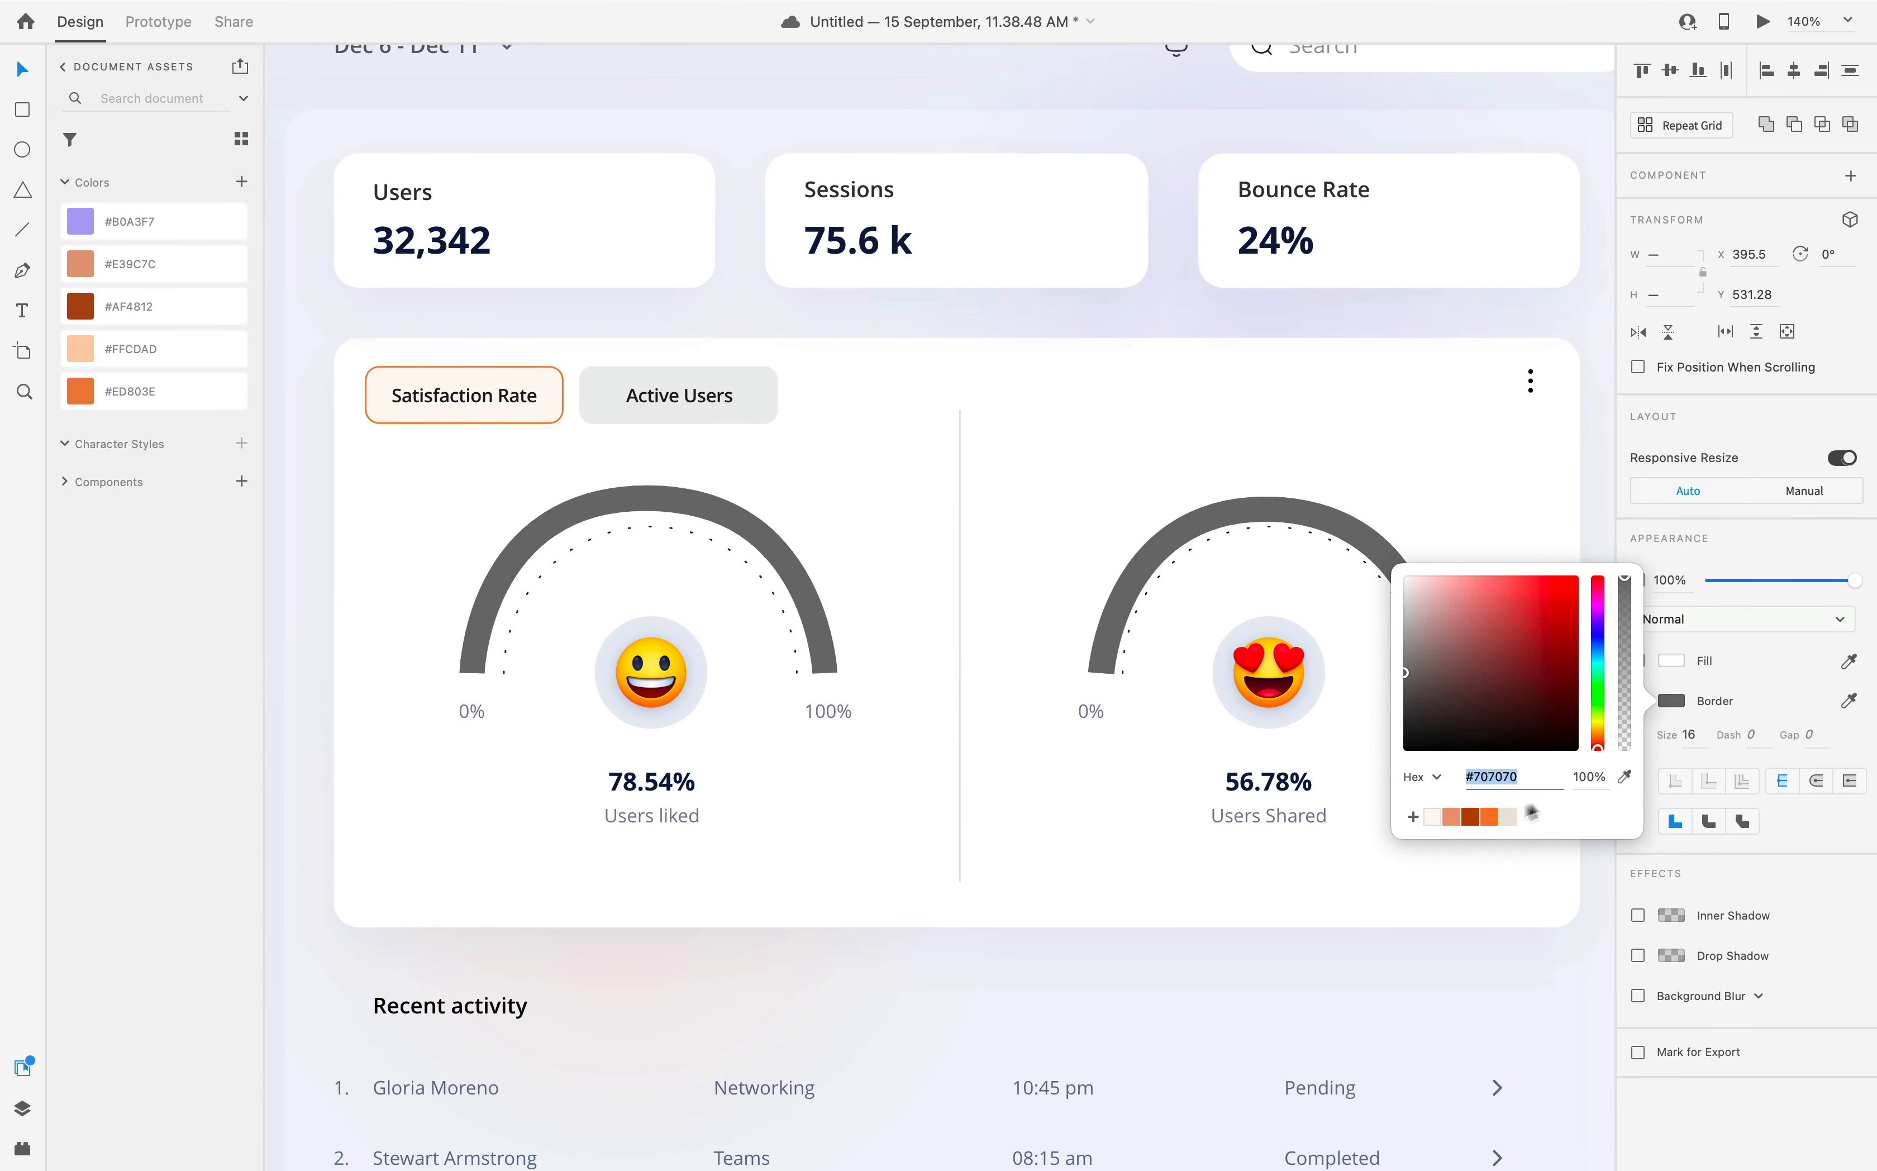
left_click(1487, 818)
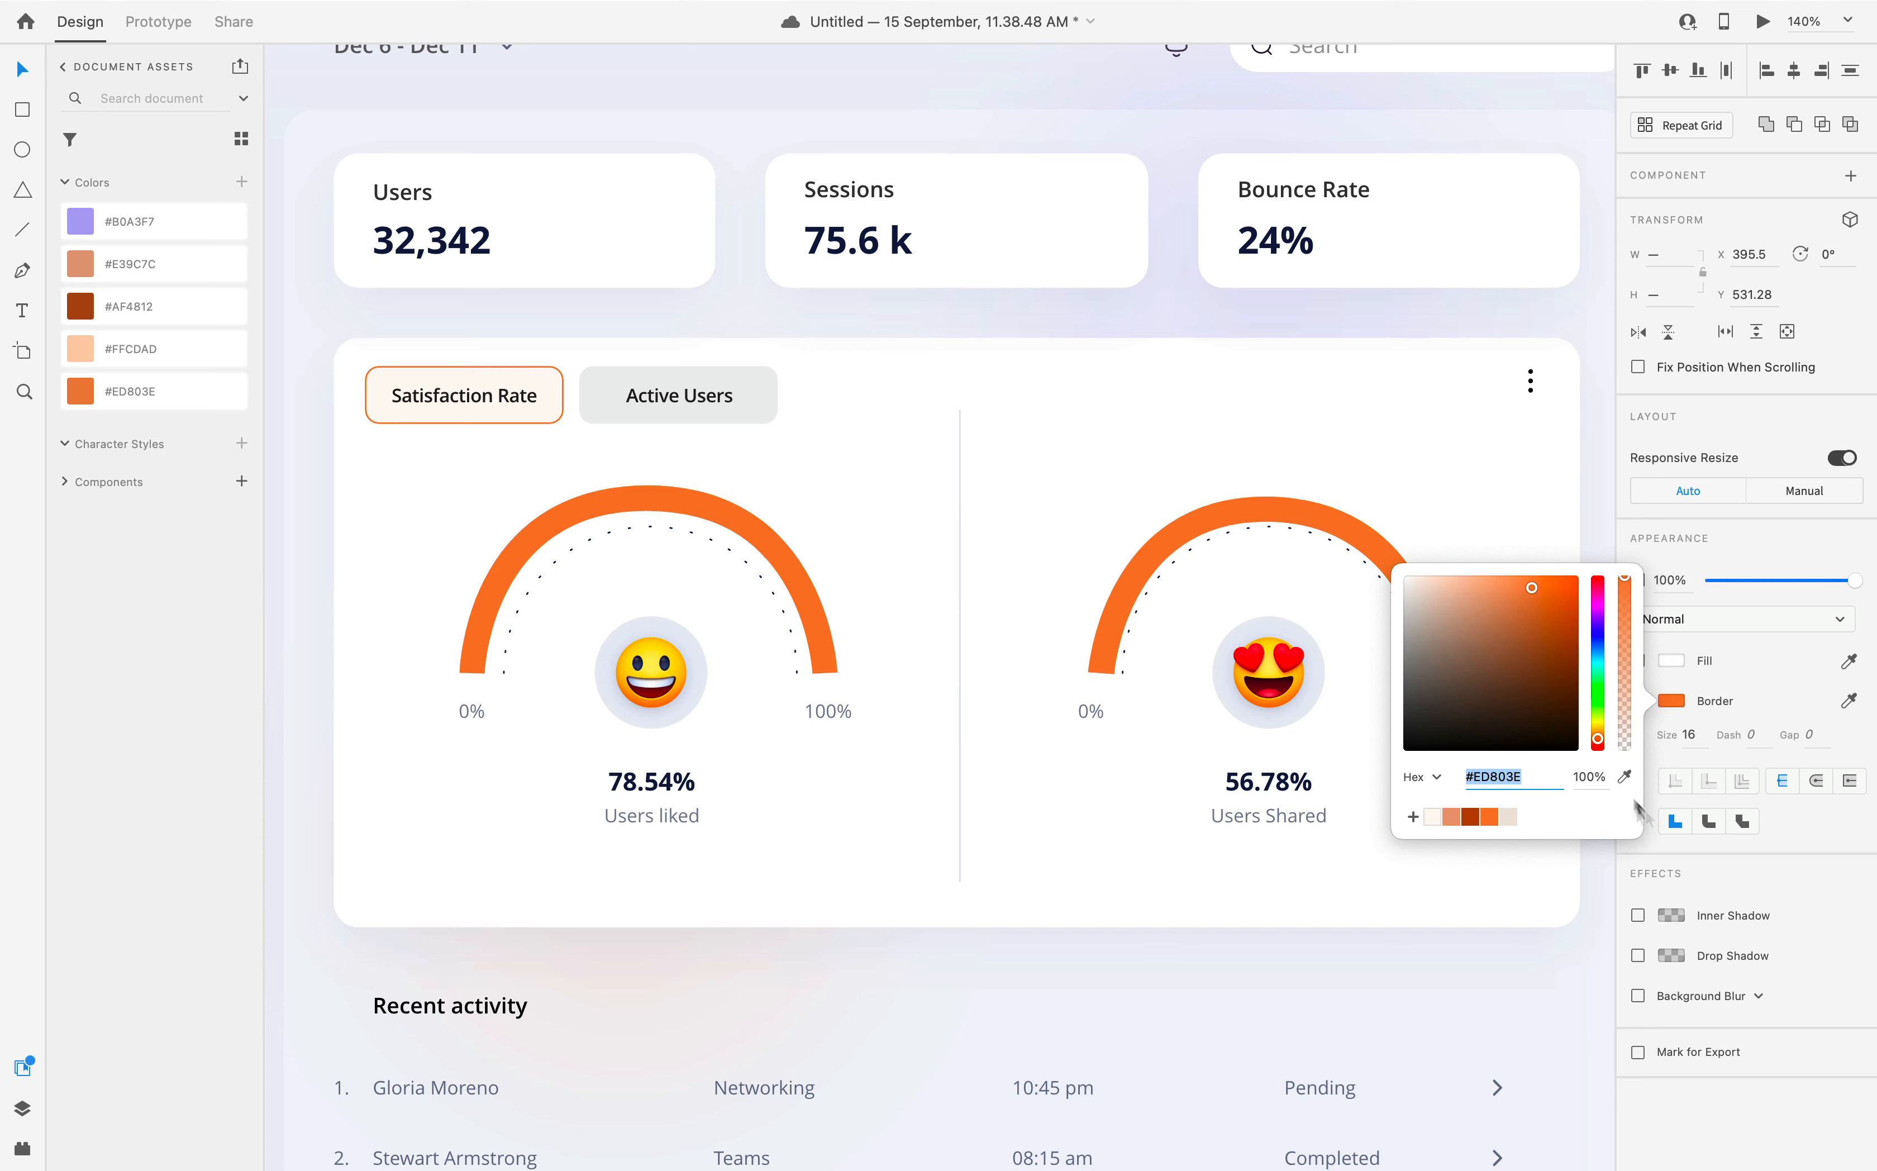
left_click(1815, 779)
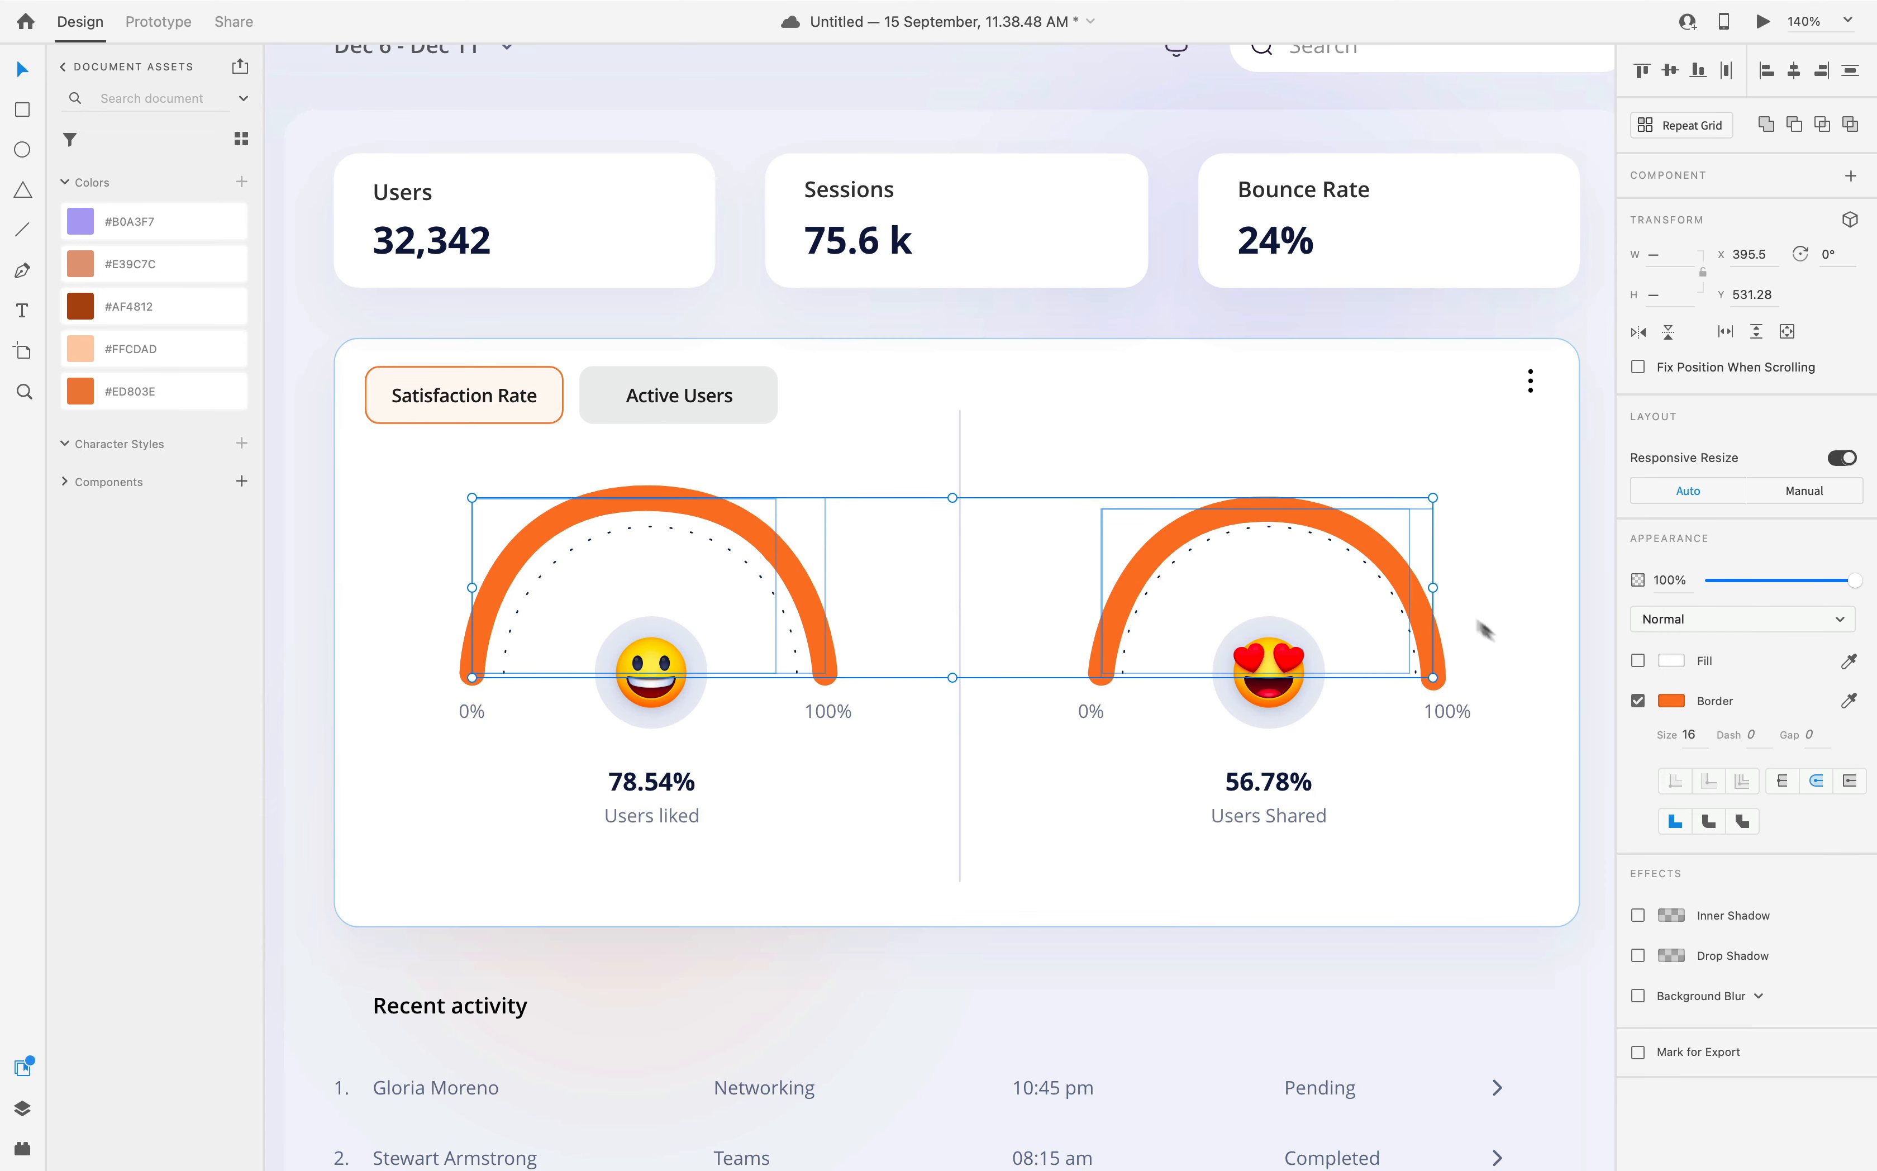
- Lower the opacity of the two full-length background arcs to about 11%
left_click(1493, 592)
left_click(1434, 670)
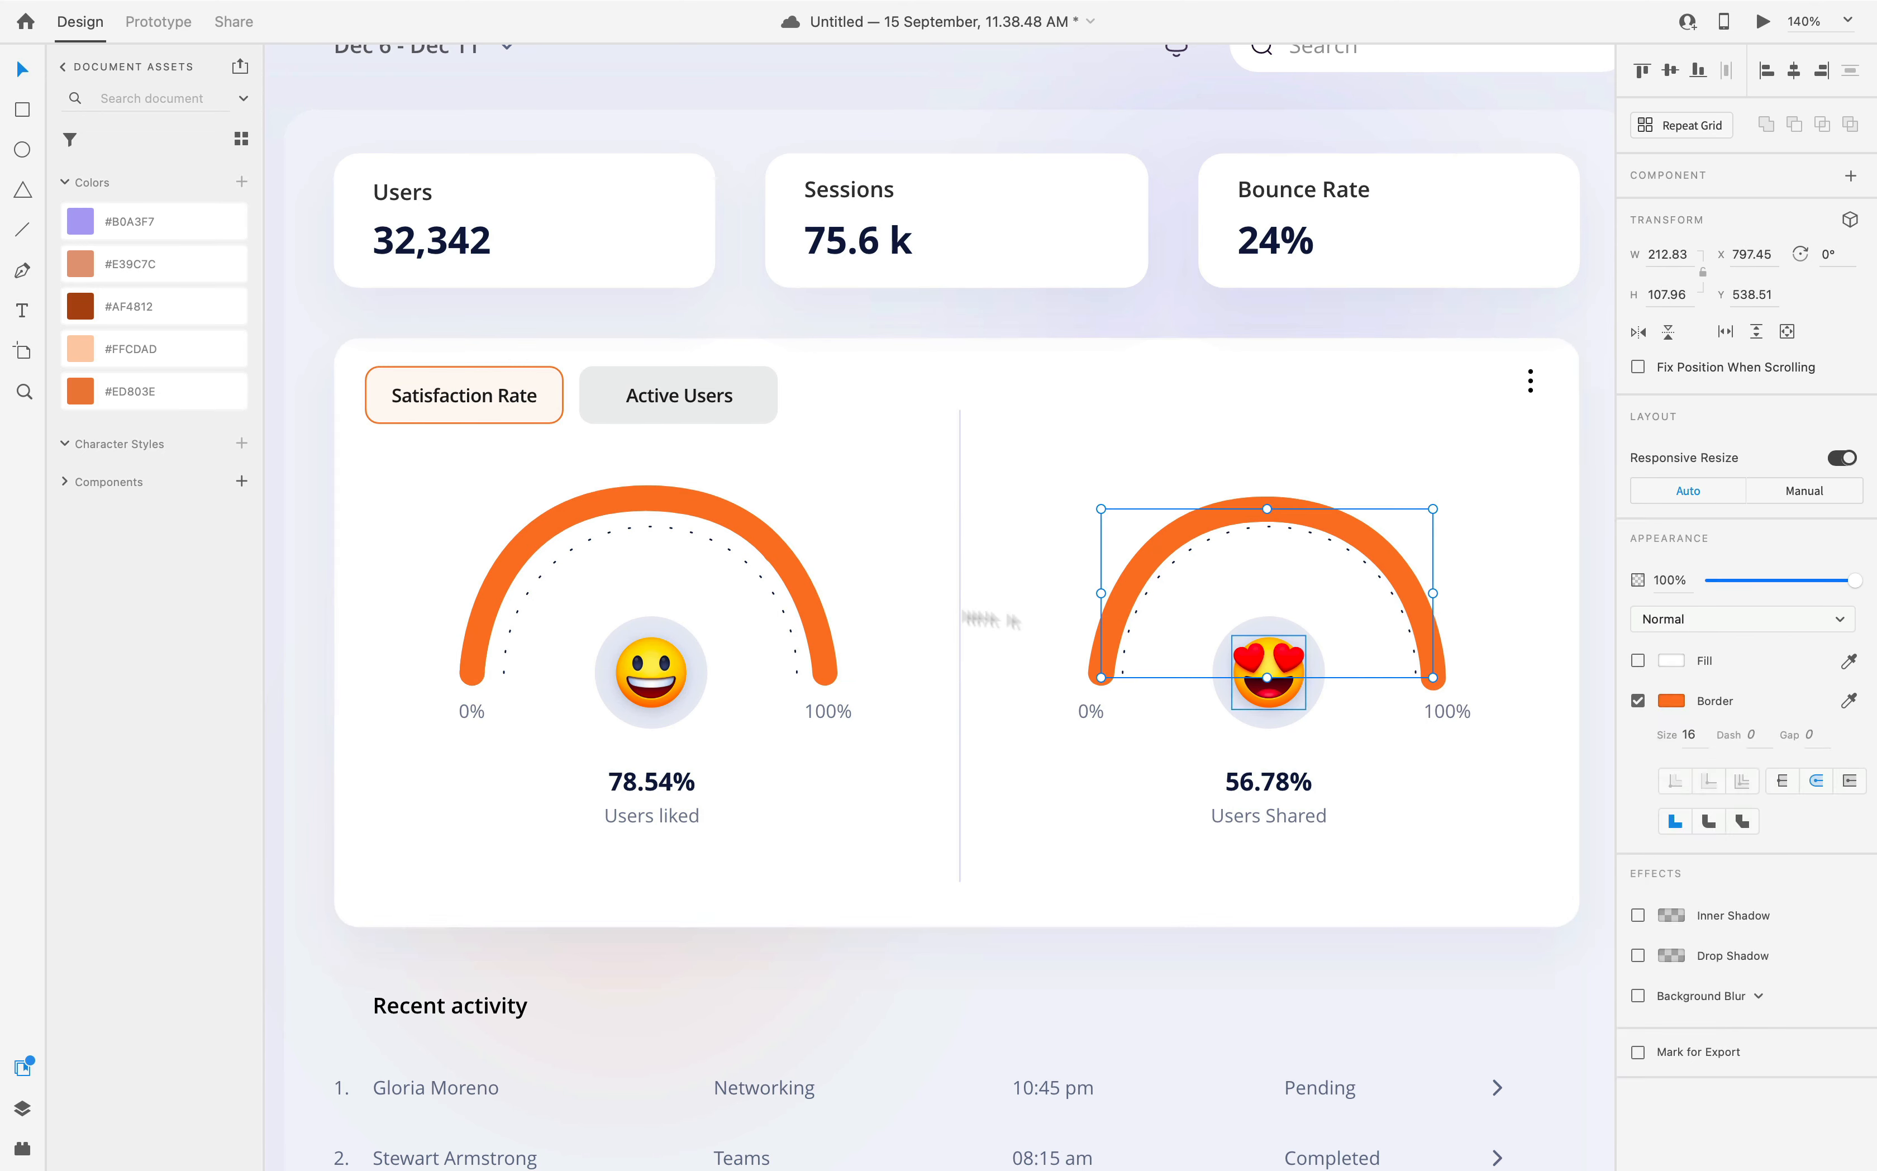
left_click(823, 668, "shift")
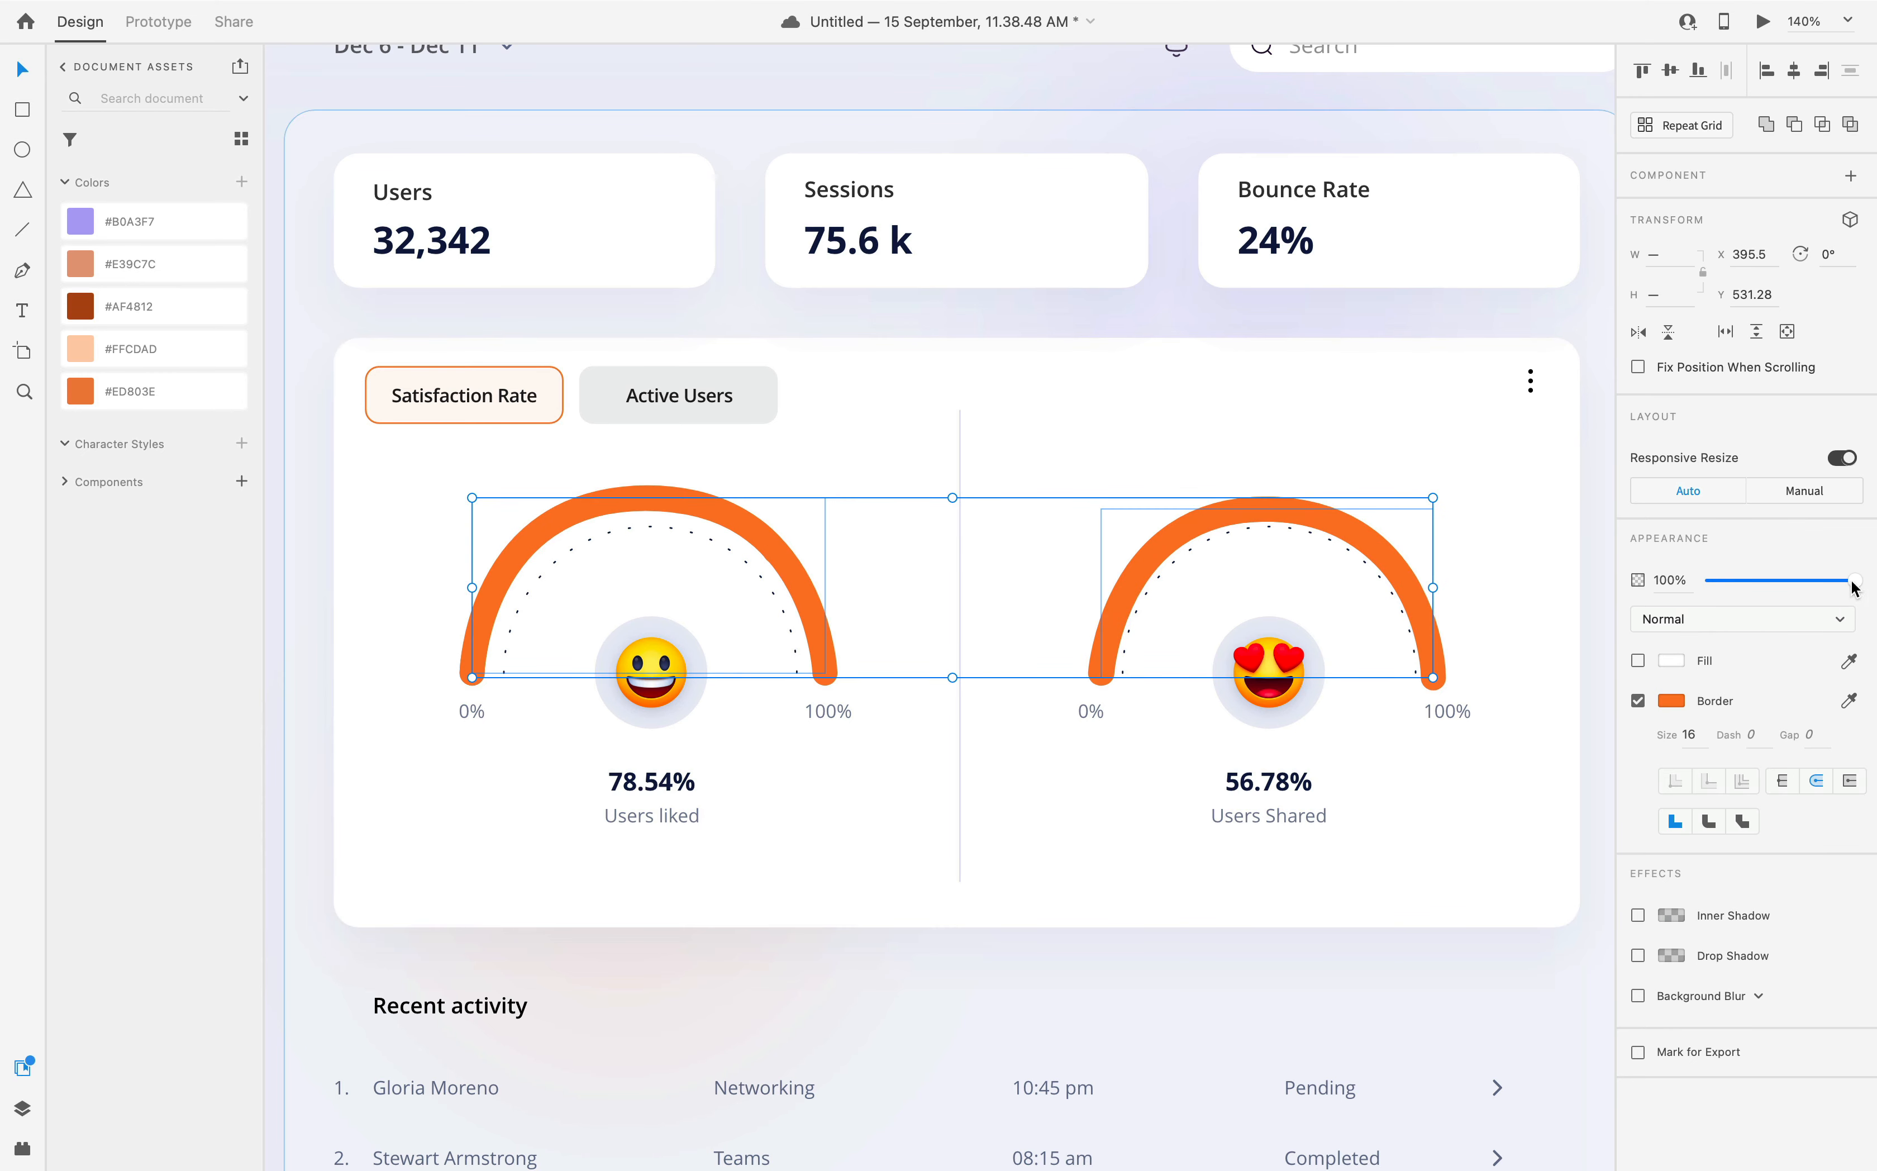
left_click_drag(1853, 586, 1735, 589)
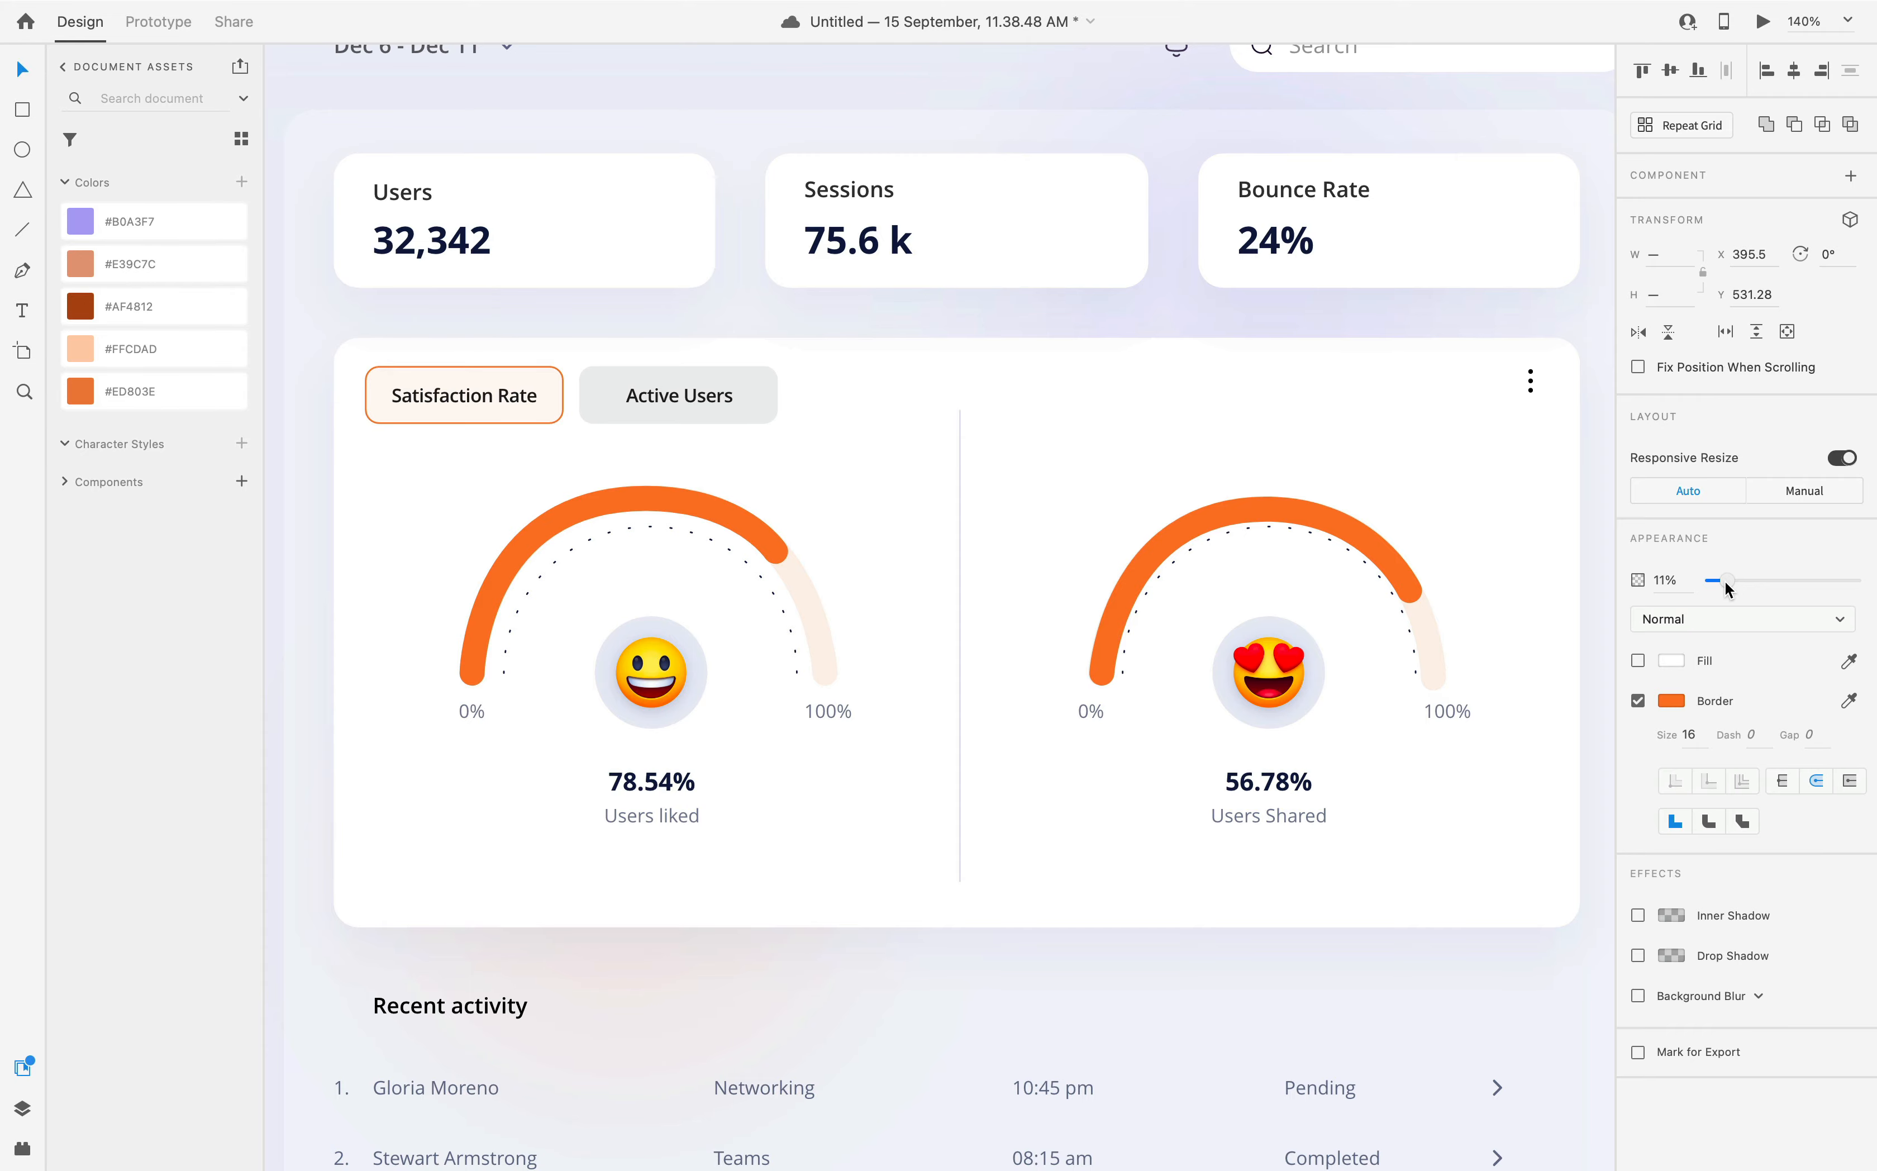
left_click_drag(1727, 582, 1727, 582)
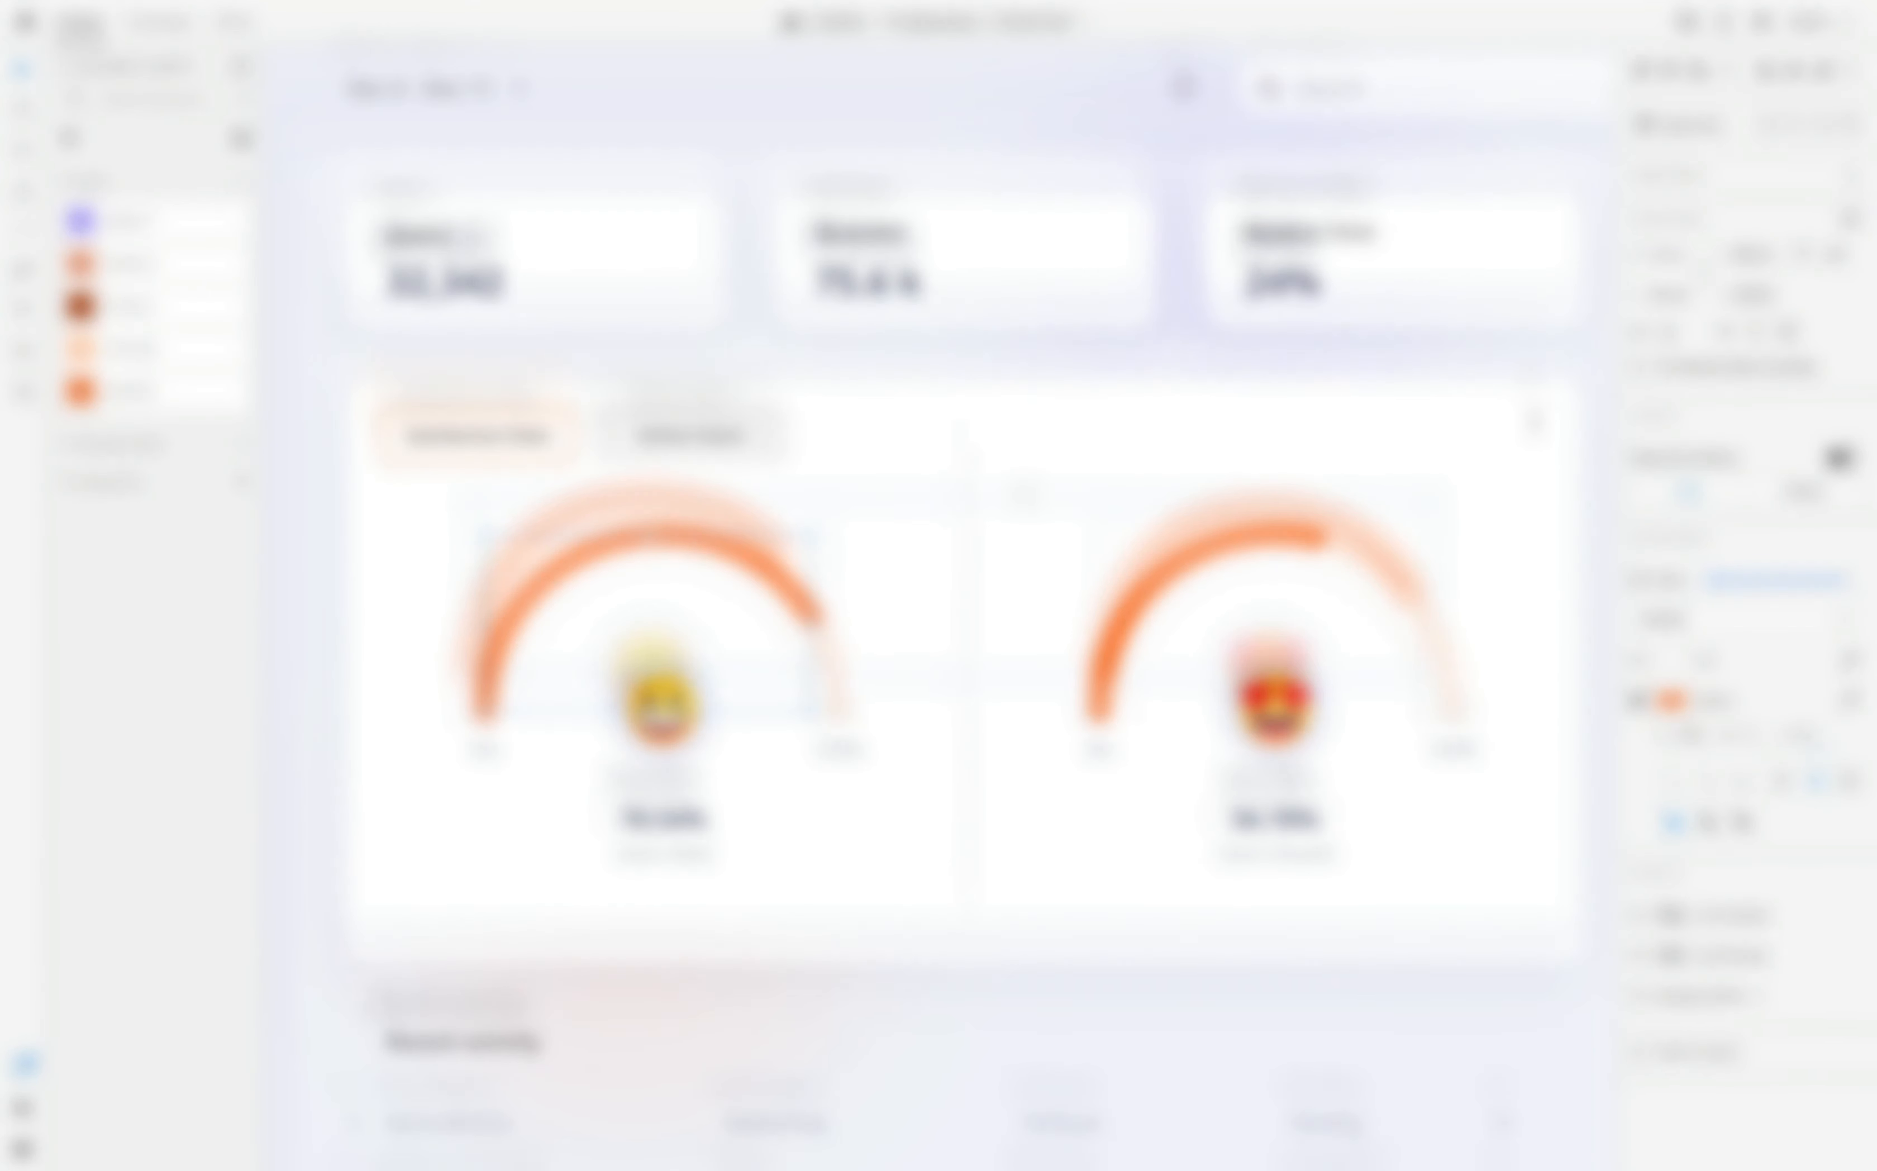
- Set the "Users liked" progress arc's border to dash 0 and gap 300 so only its starting dot shows
left_click(1820, 736)
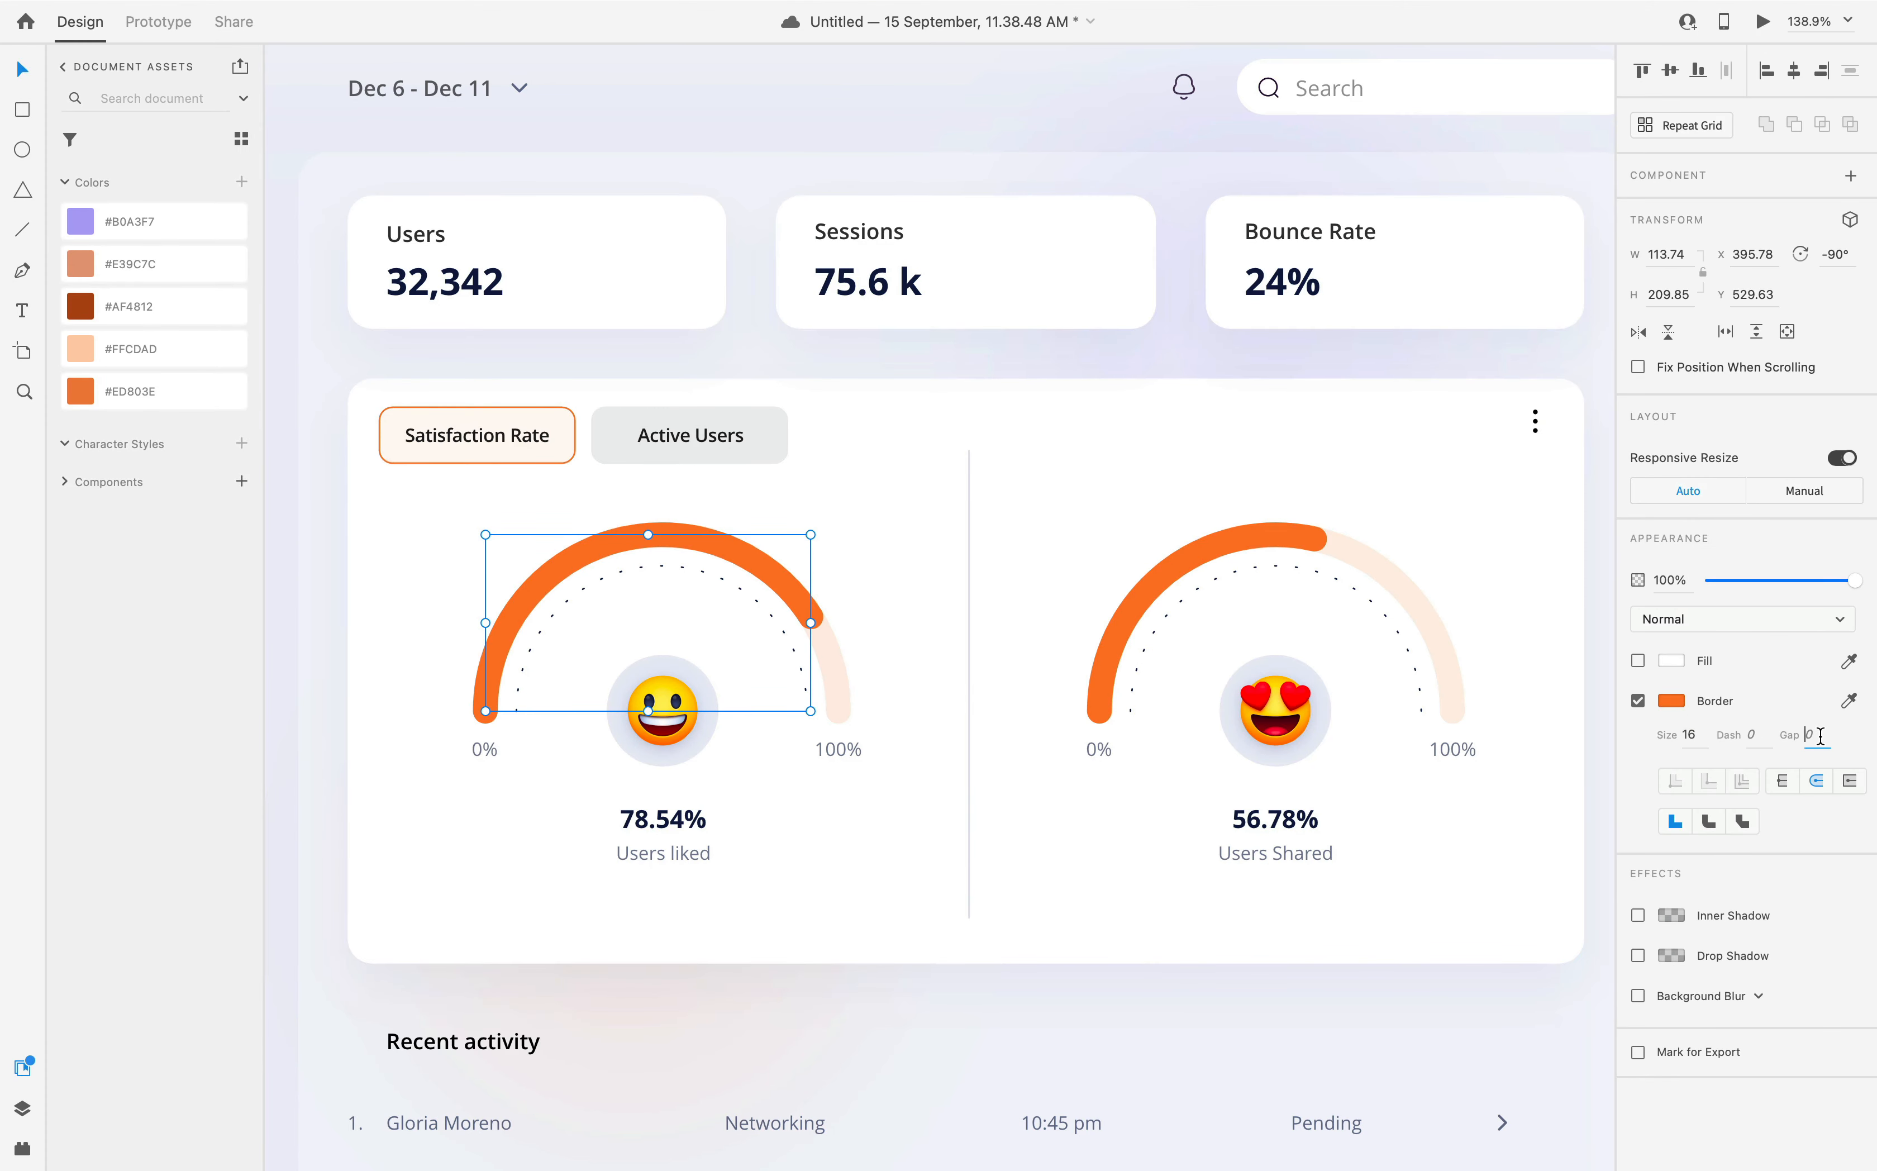
type("3")
key("Tab")
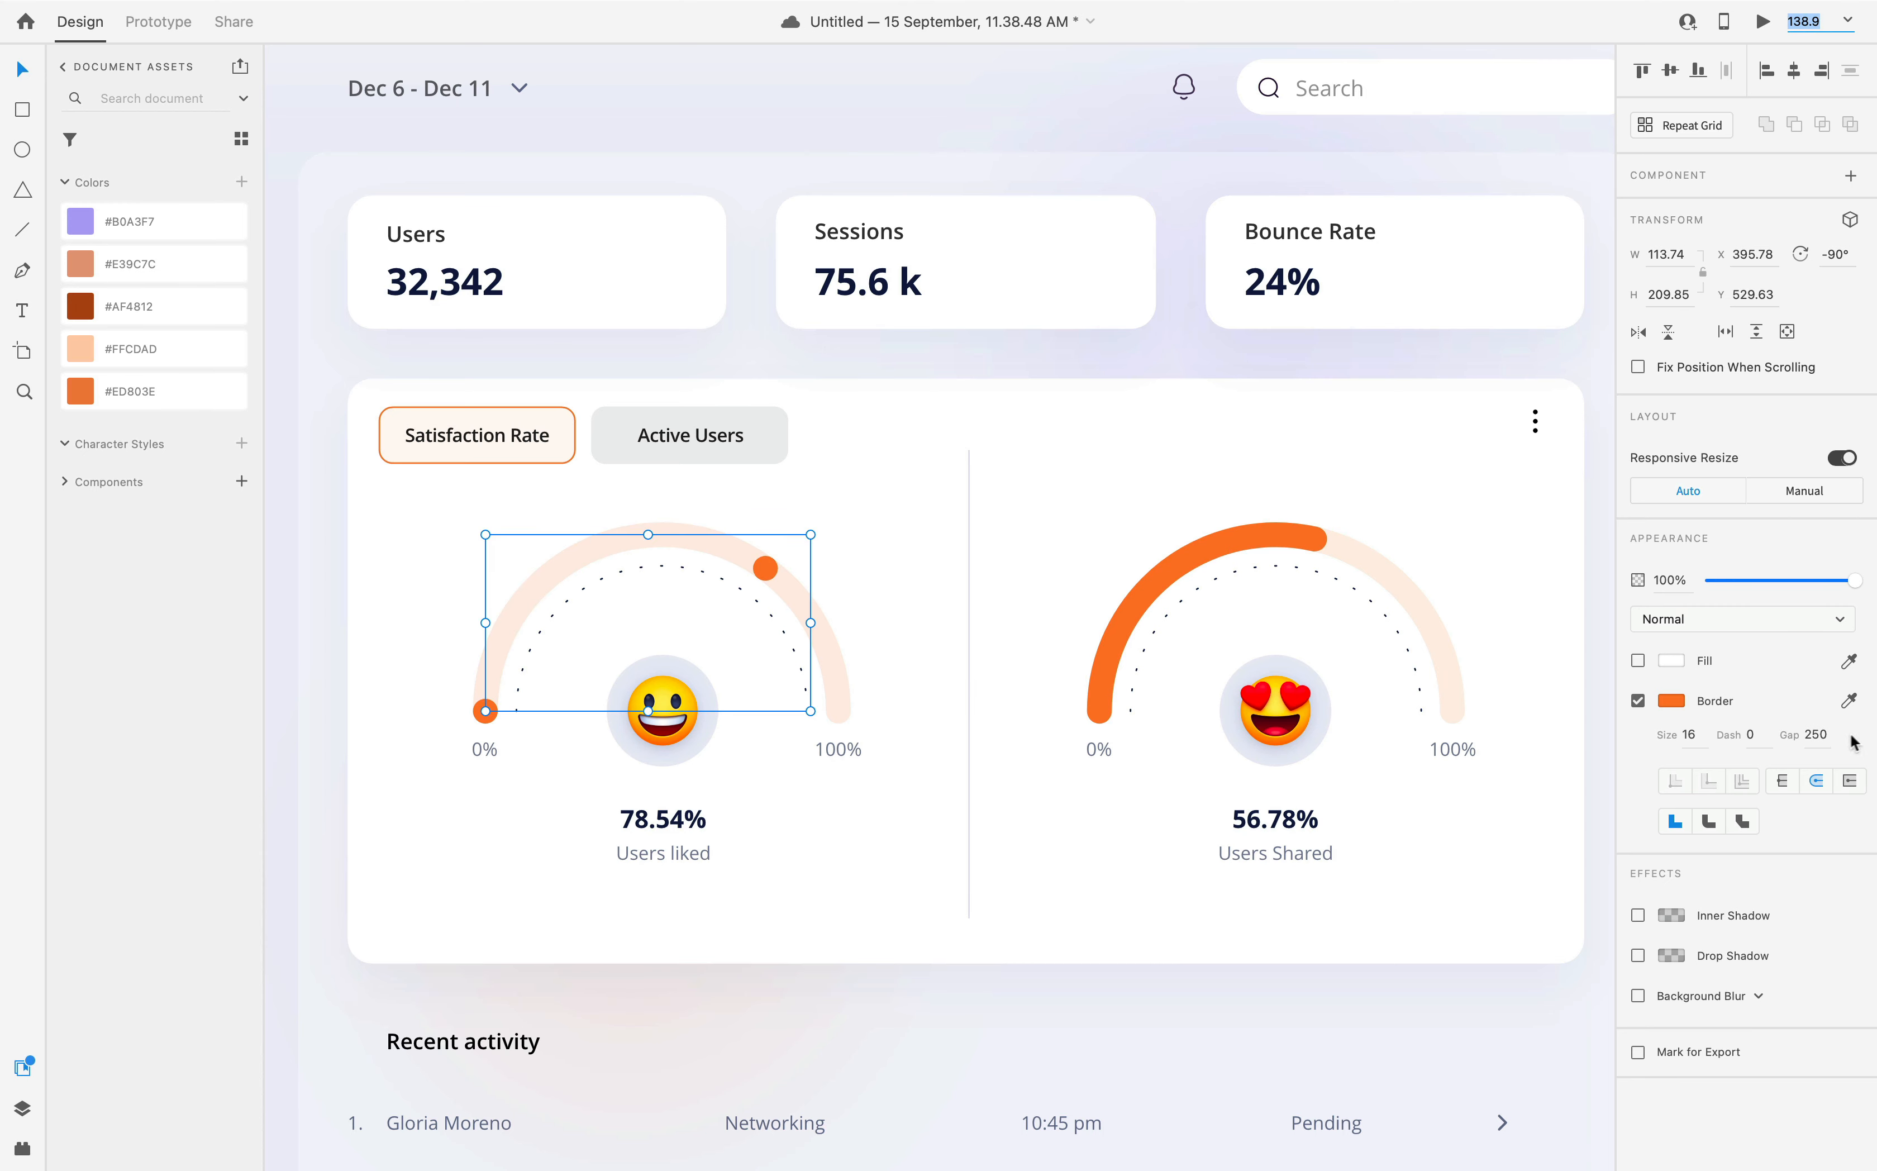
left_click(1823, 734)
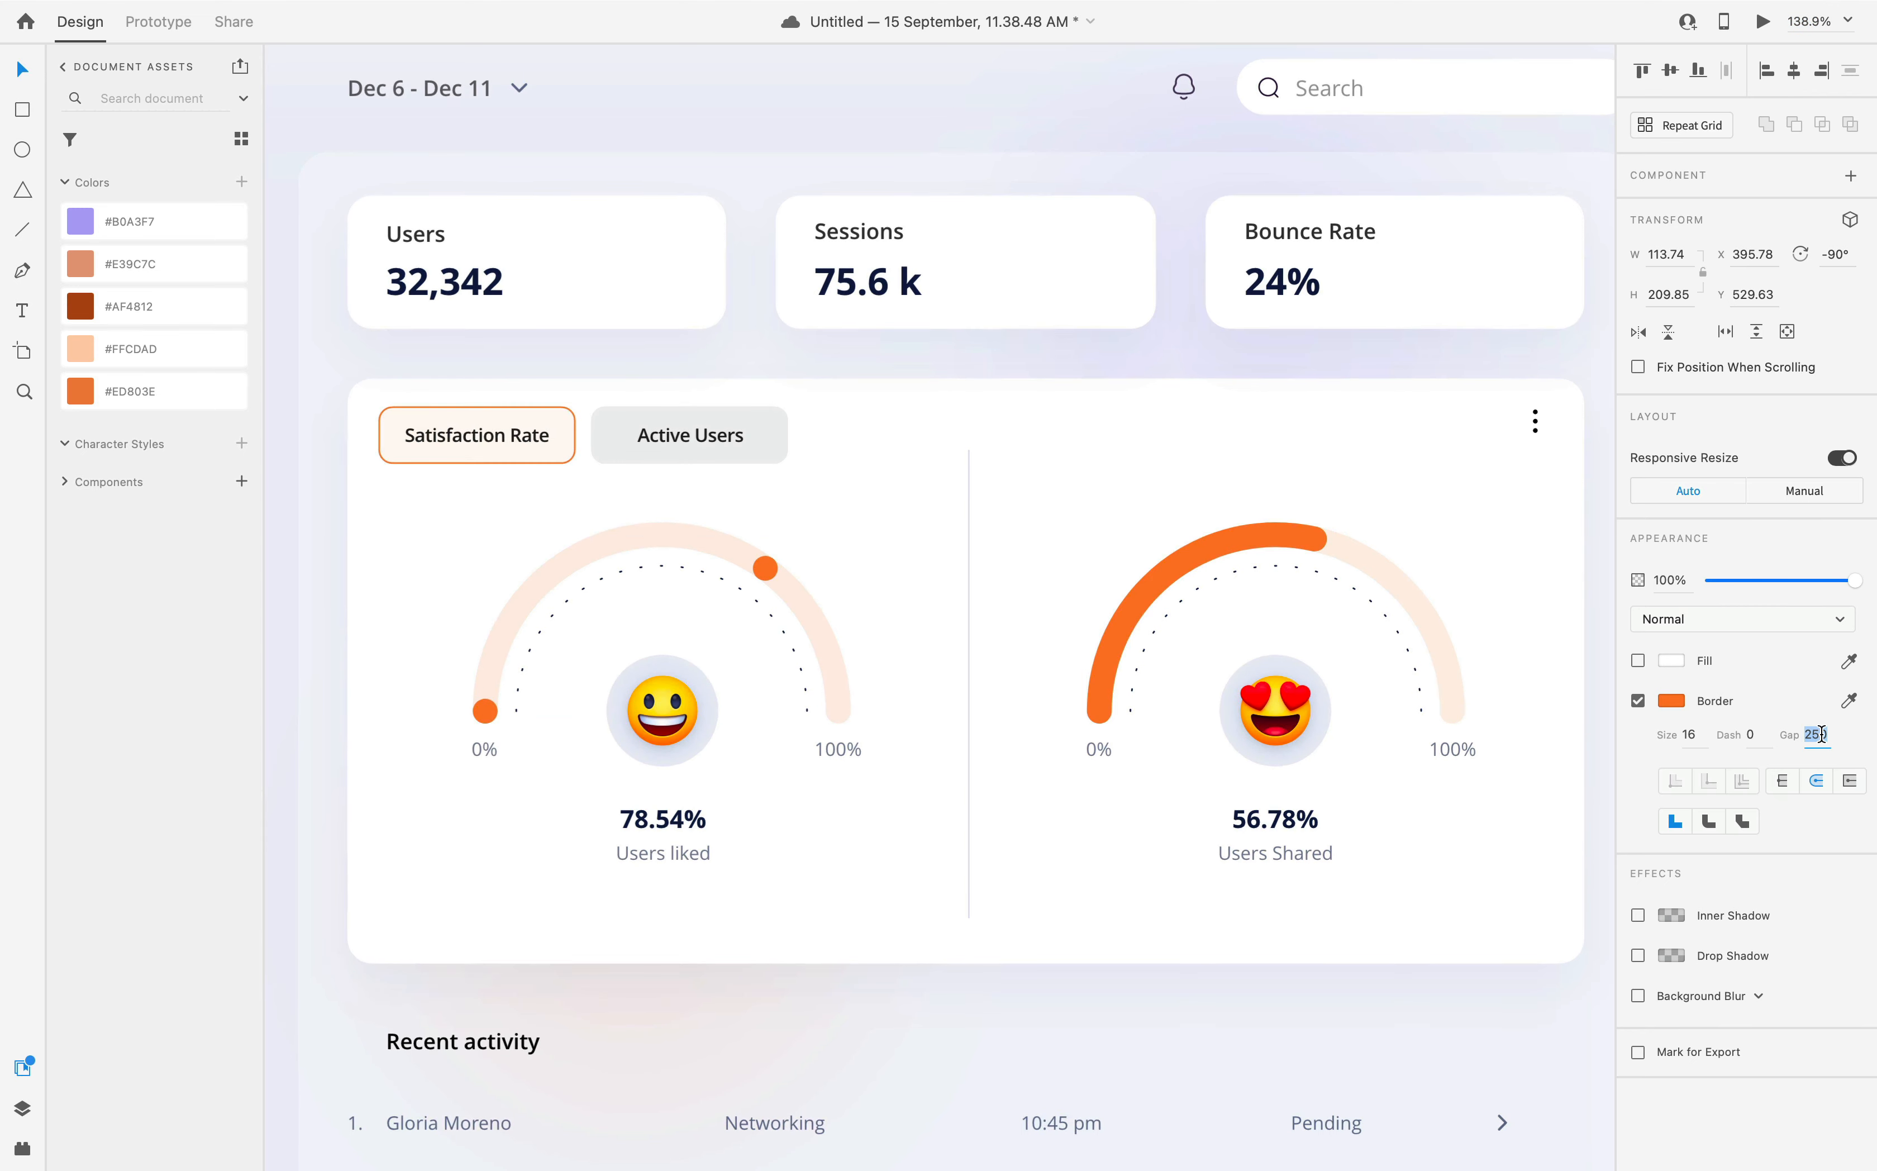
key("Tab")
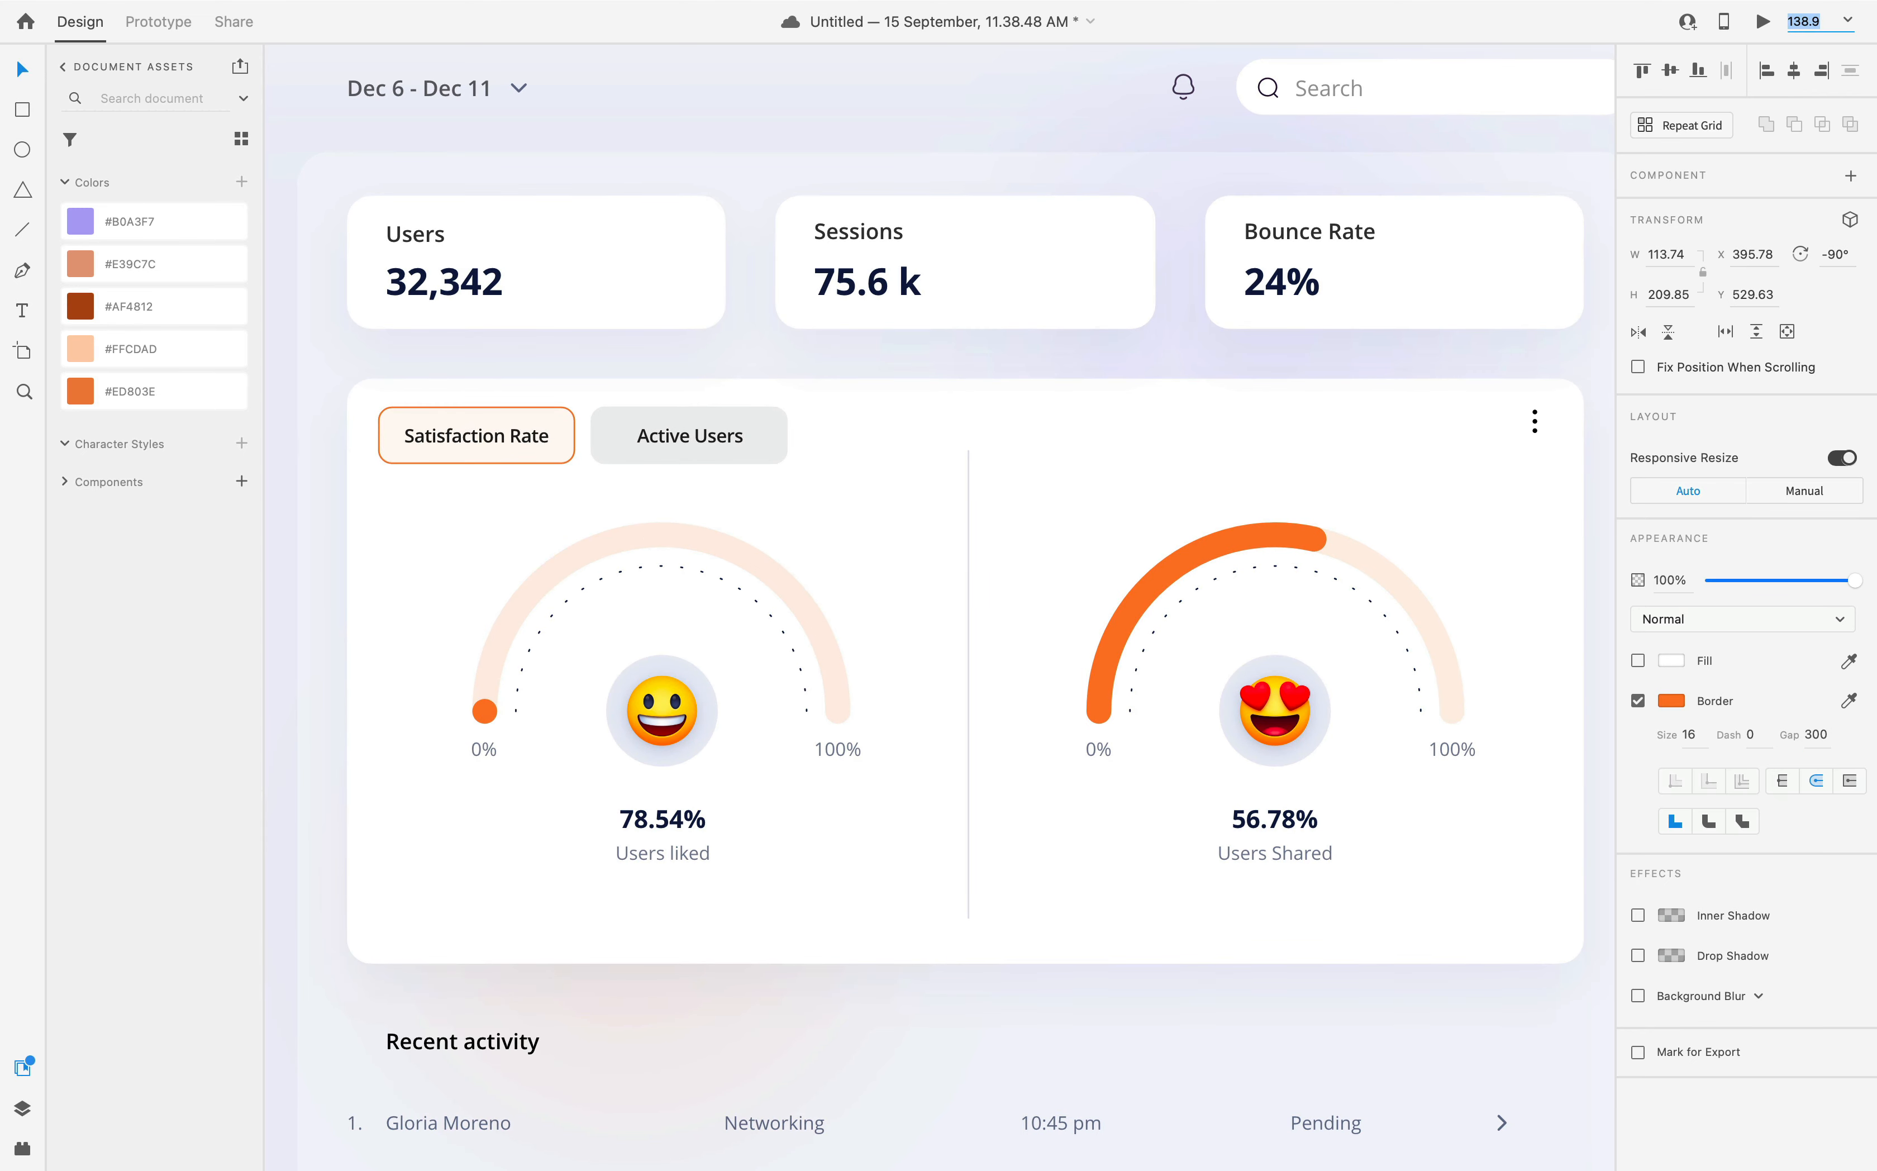
- Set the "Users Shared" progress arc's border to dash 0 and gap 210, after trying a gap of 200
left_click(1242, 539)
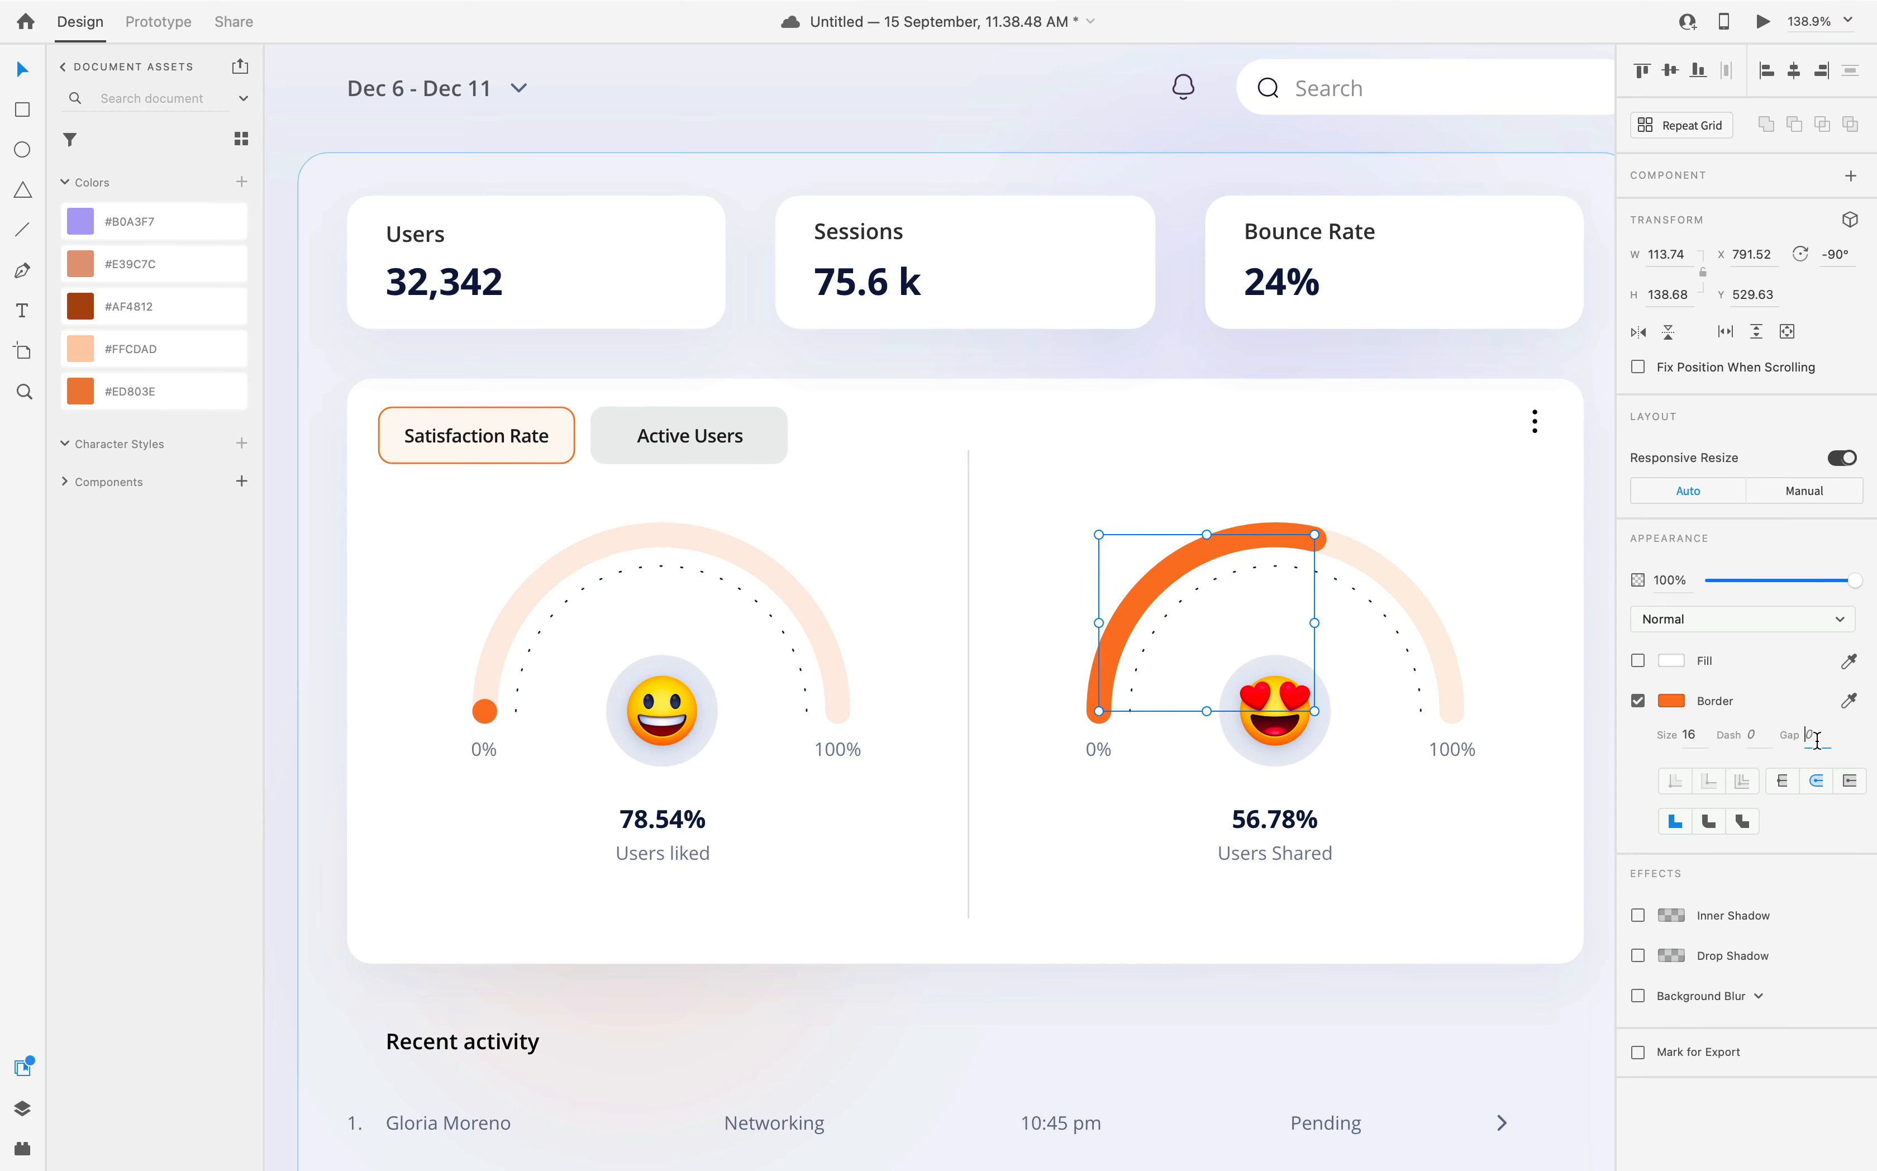
type("200")
key("Tab")
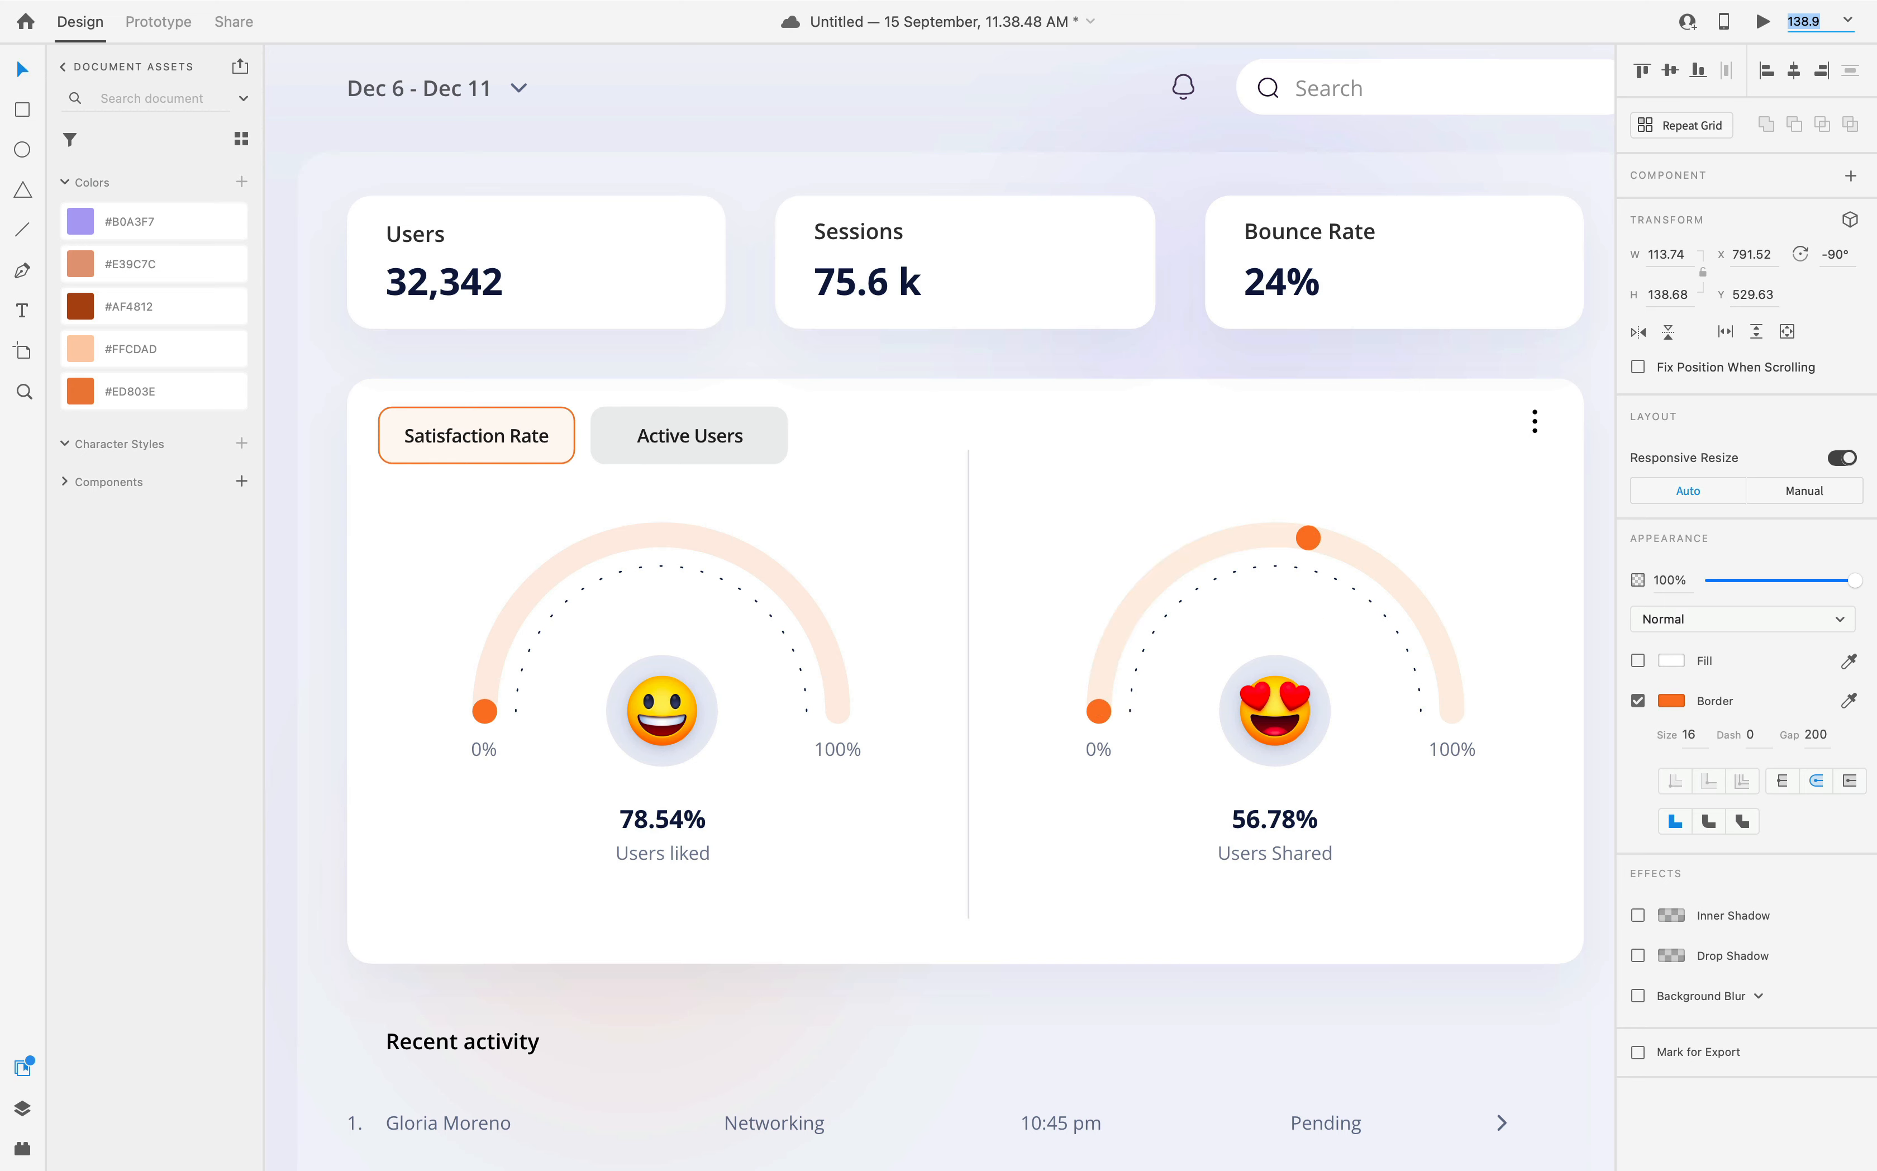
left_click(1812, 734)
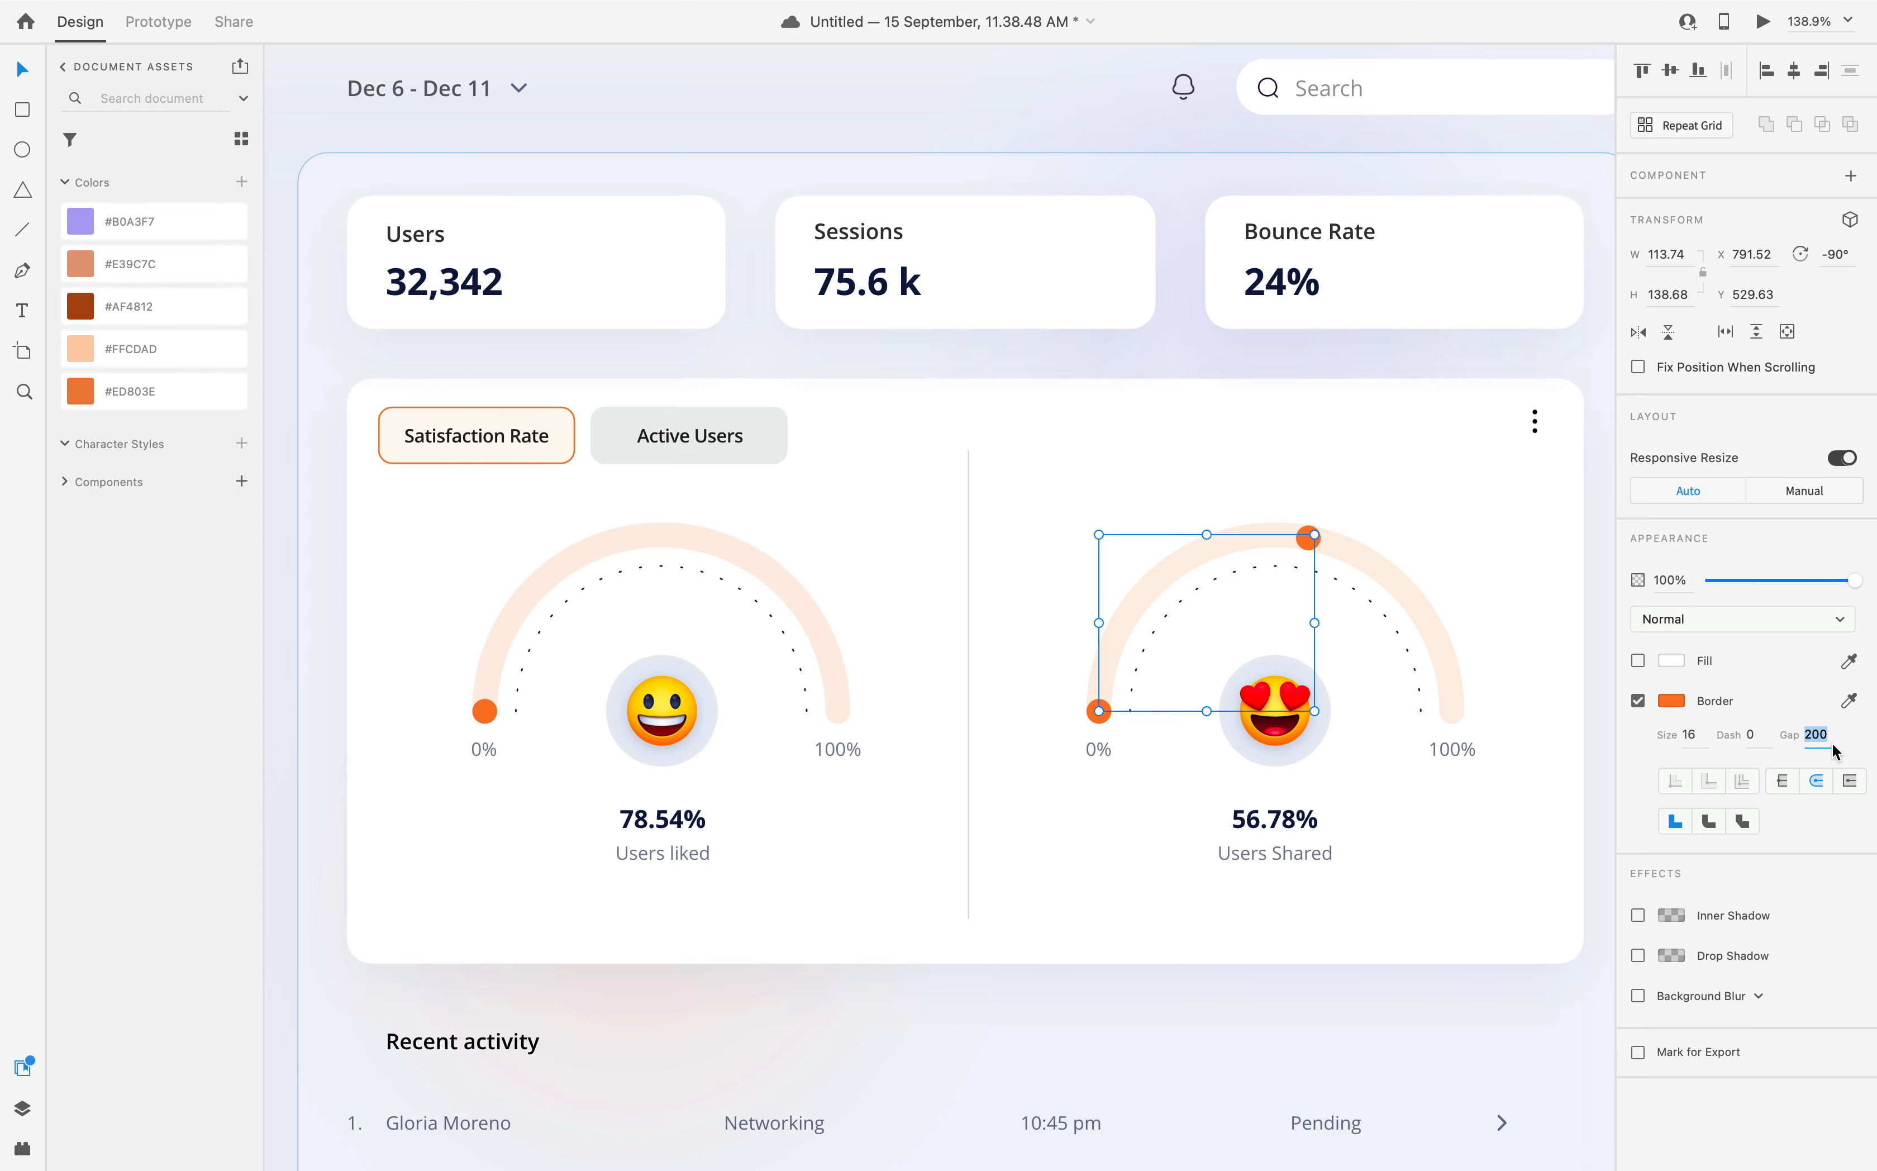
key("super+0")
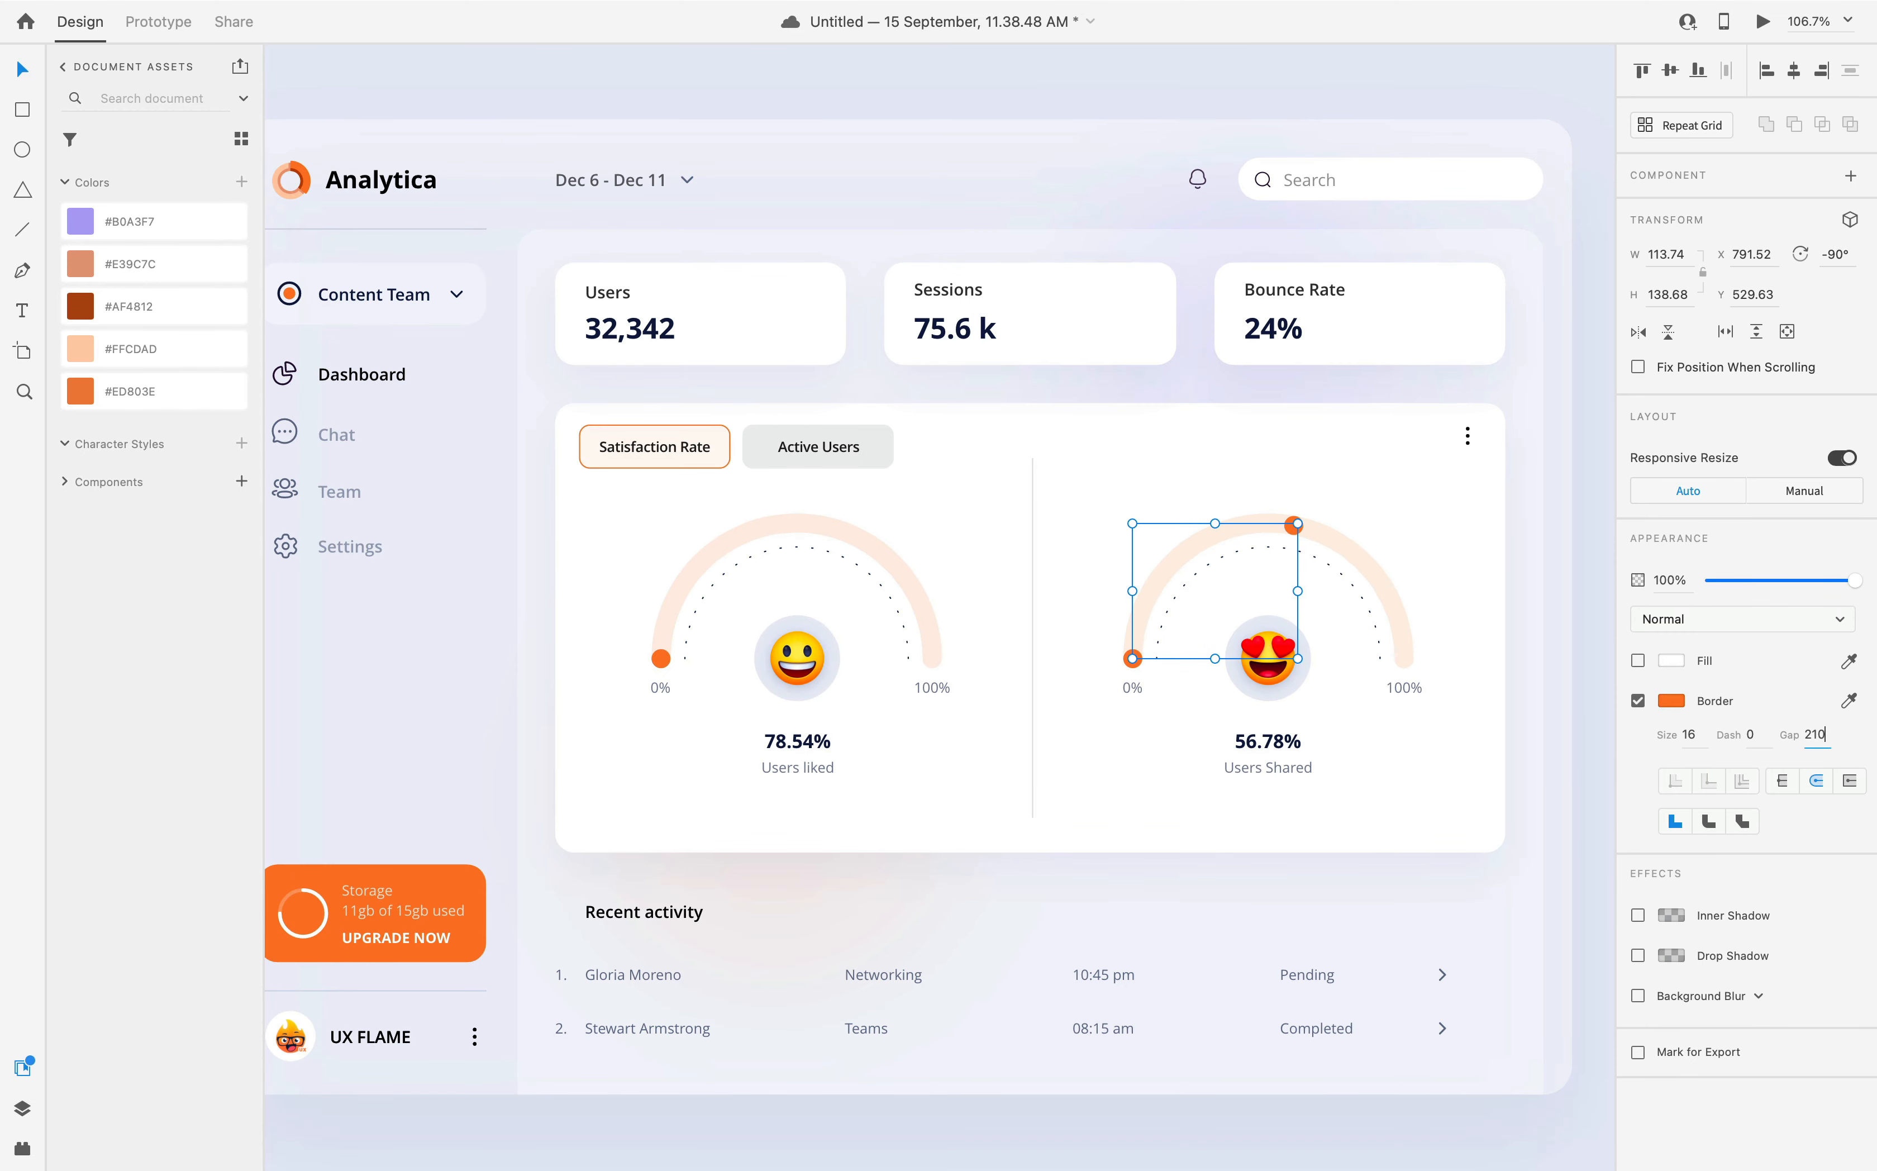
type("210")
key("Tab")
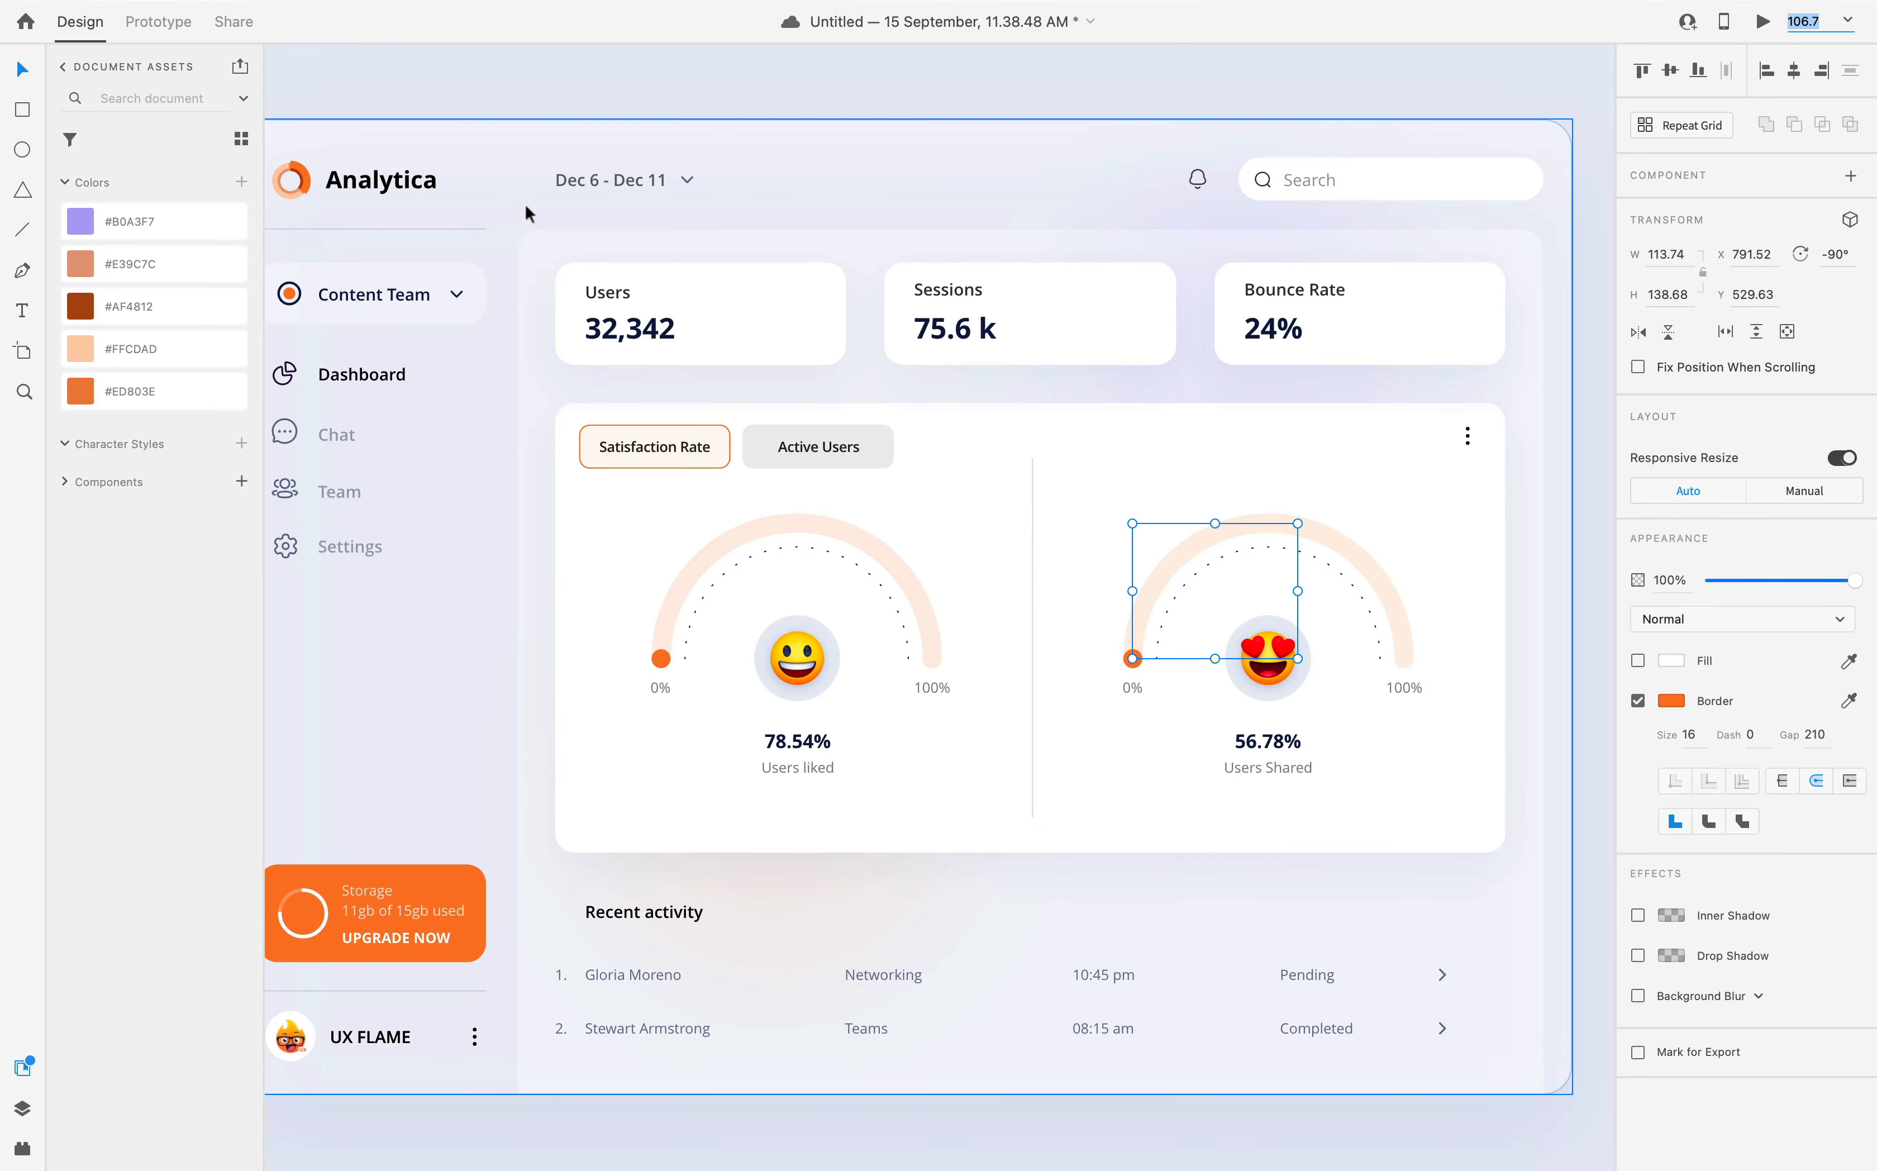
- Duplicate the Satisfaction Rate Dashboard artboard
scroll(528, 205, "up", 5)
scroll(528, 205, "left", 2)
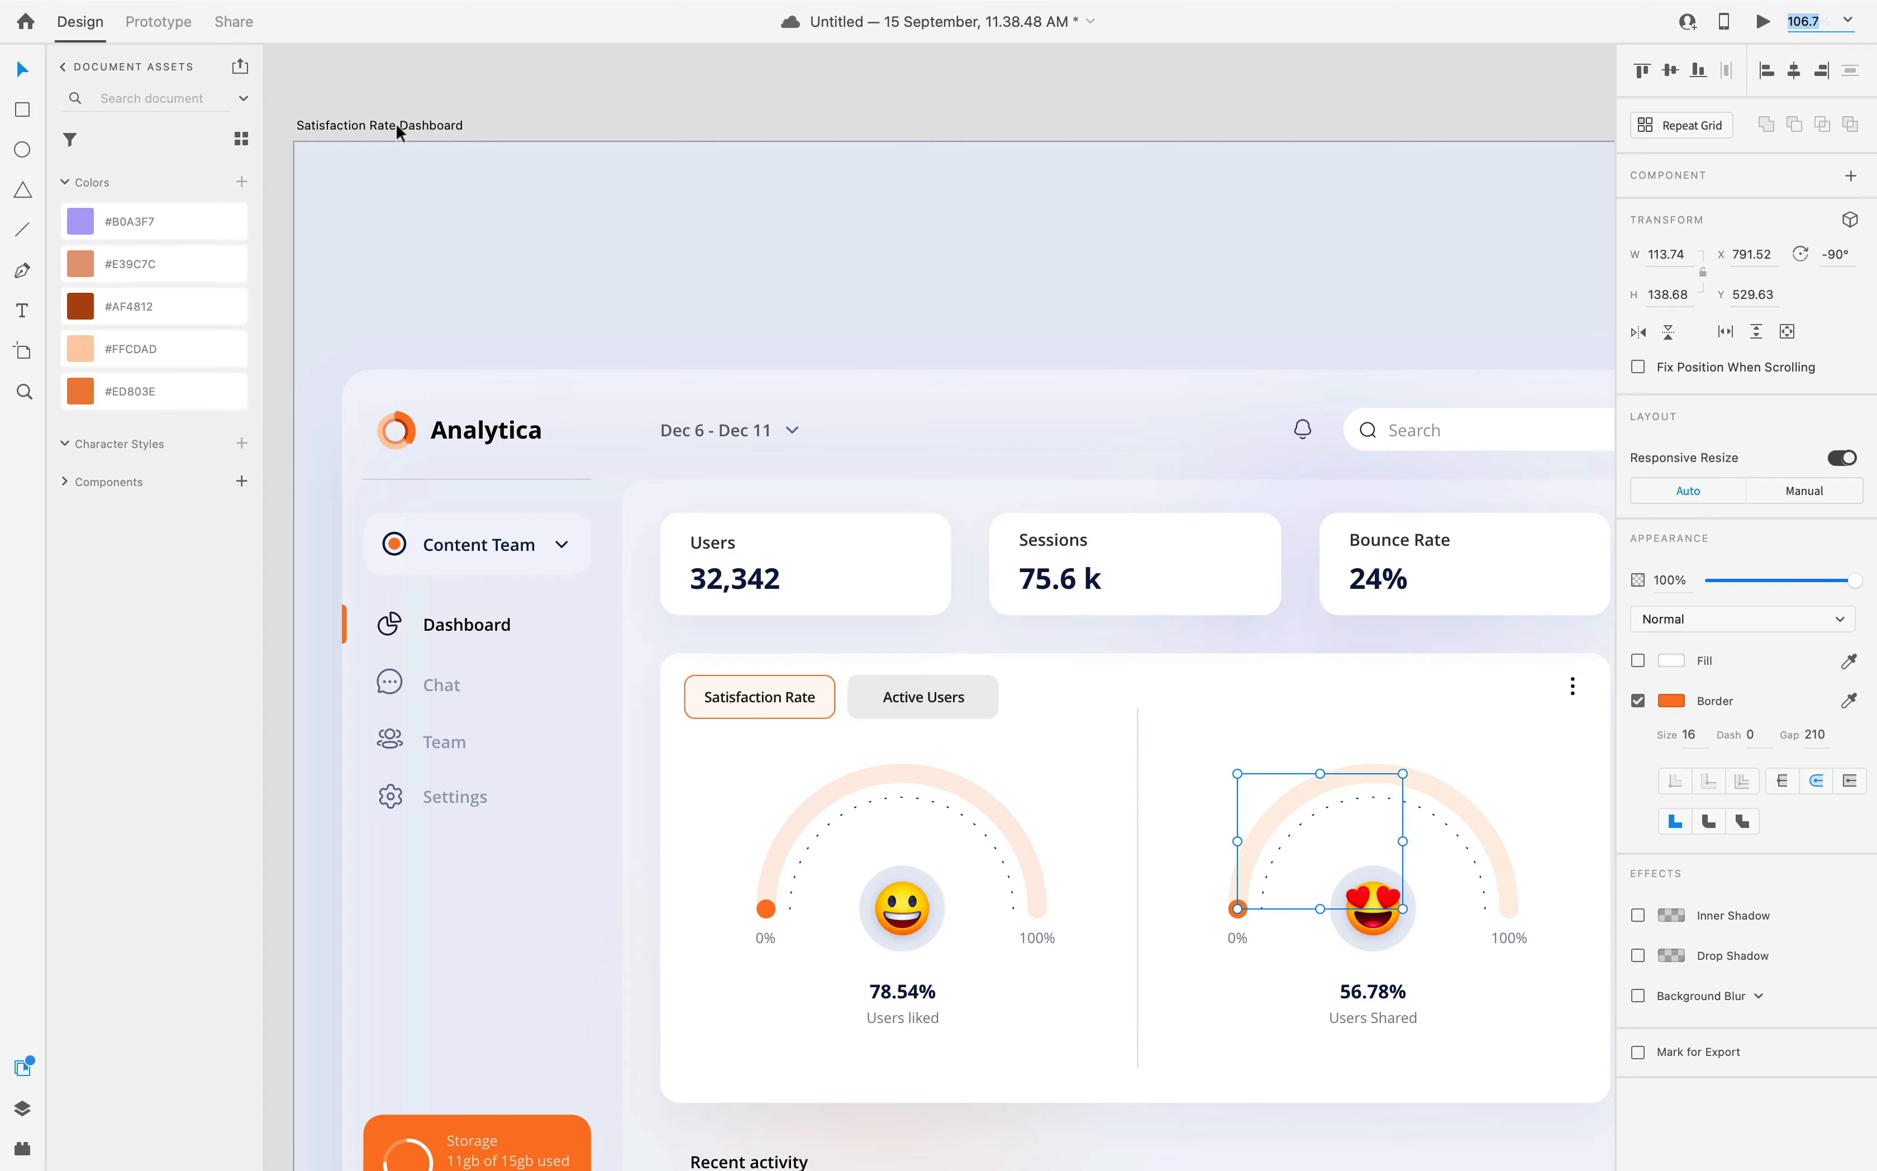
left_click(397, 123)
key("super+d")
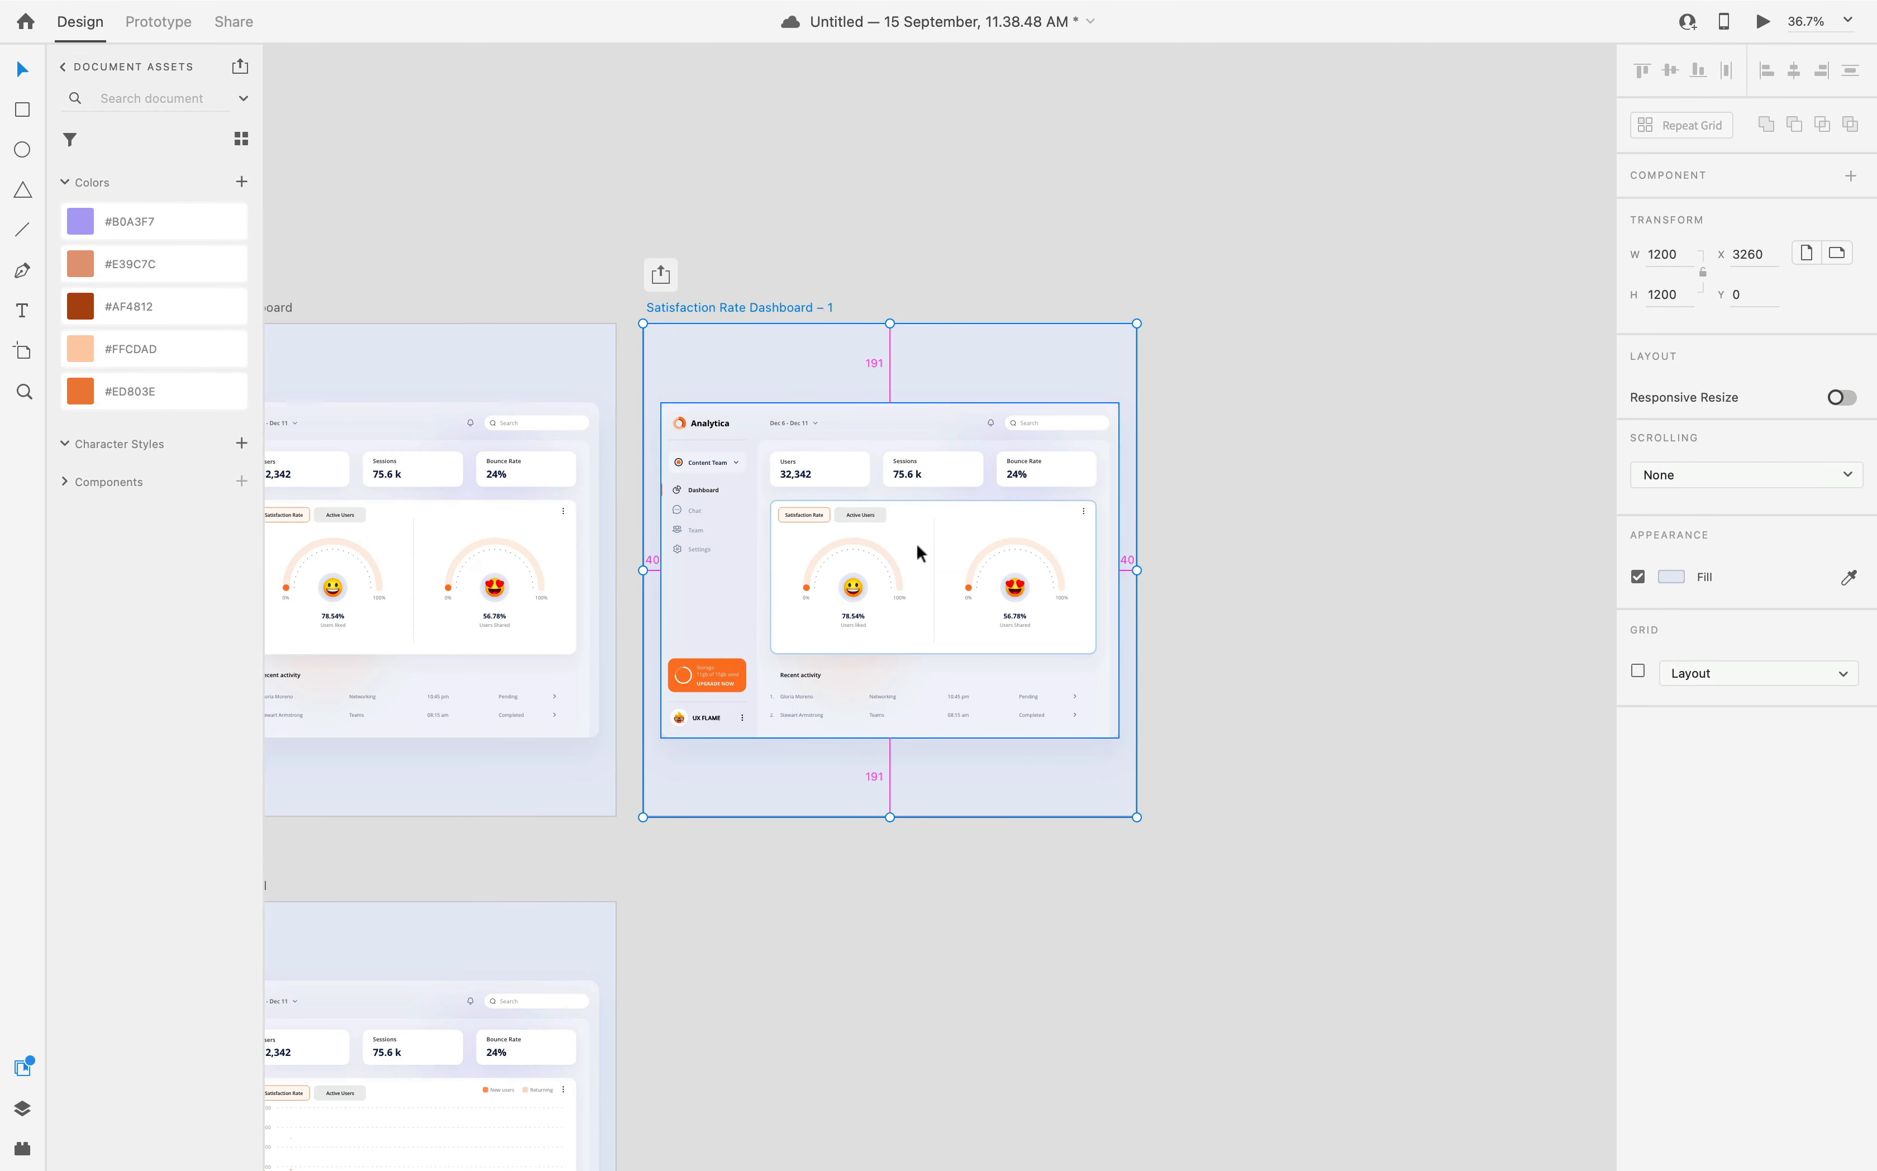
- On the duplicated artboard, set the "Users liked" progress arc's border dash to 300
scroll(915, 544, "up", 5)
scroll(916, 546, "up", 5)
left_click(666, 532, "super")
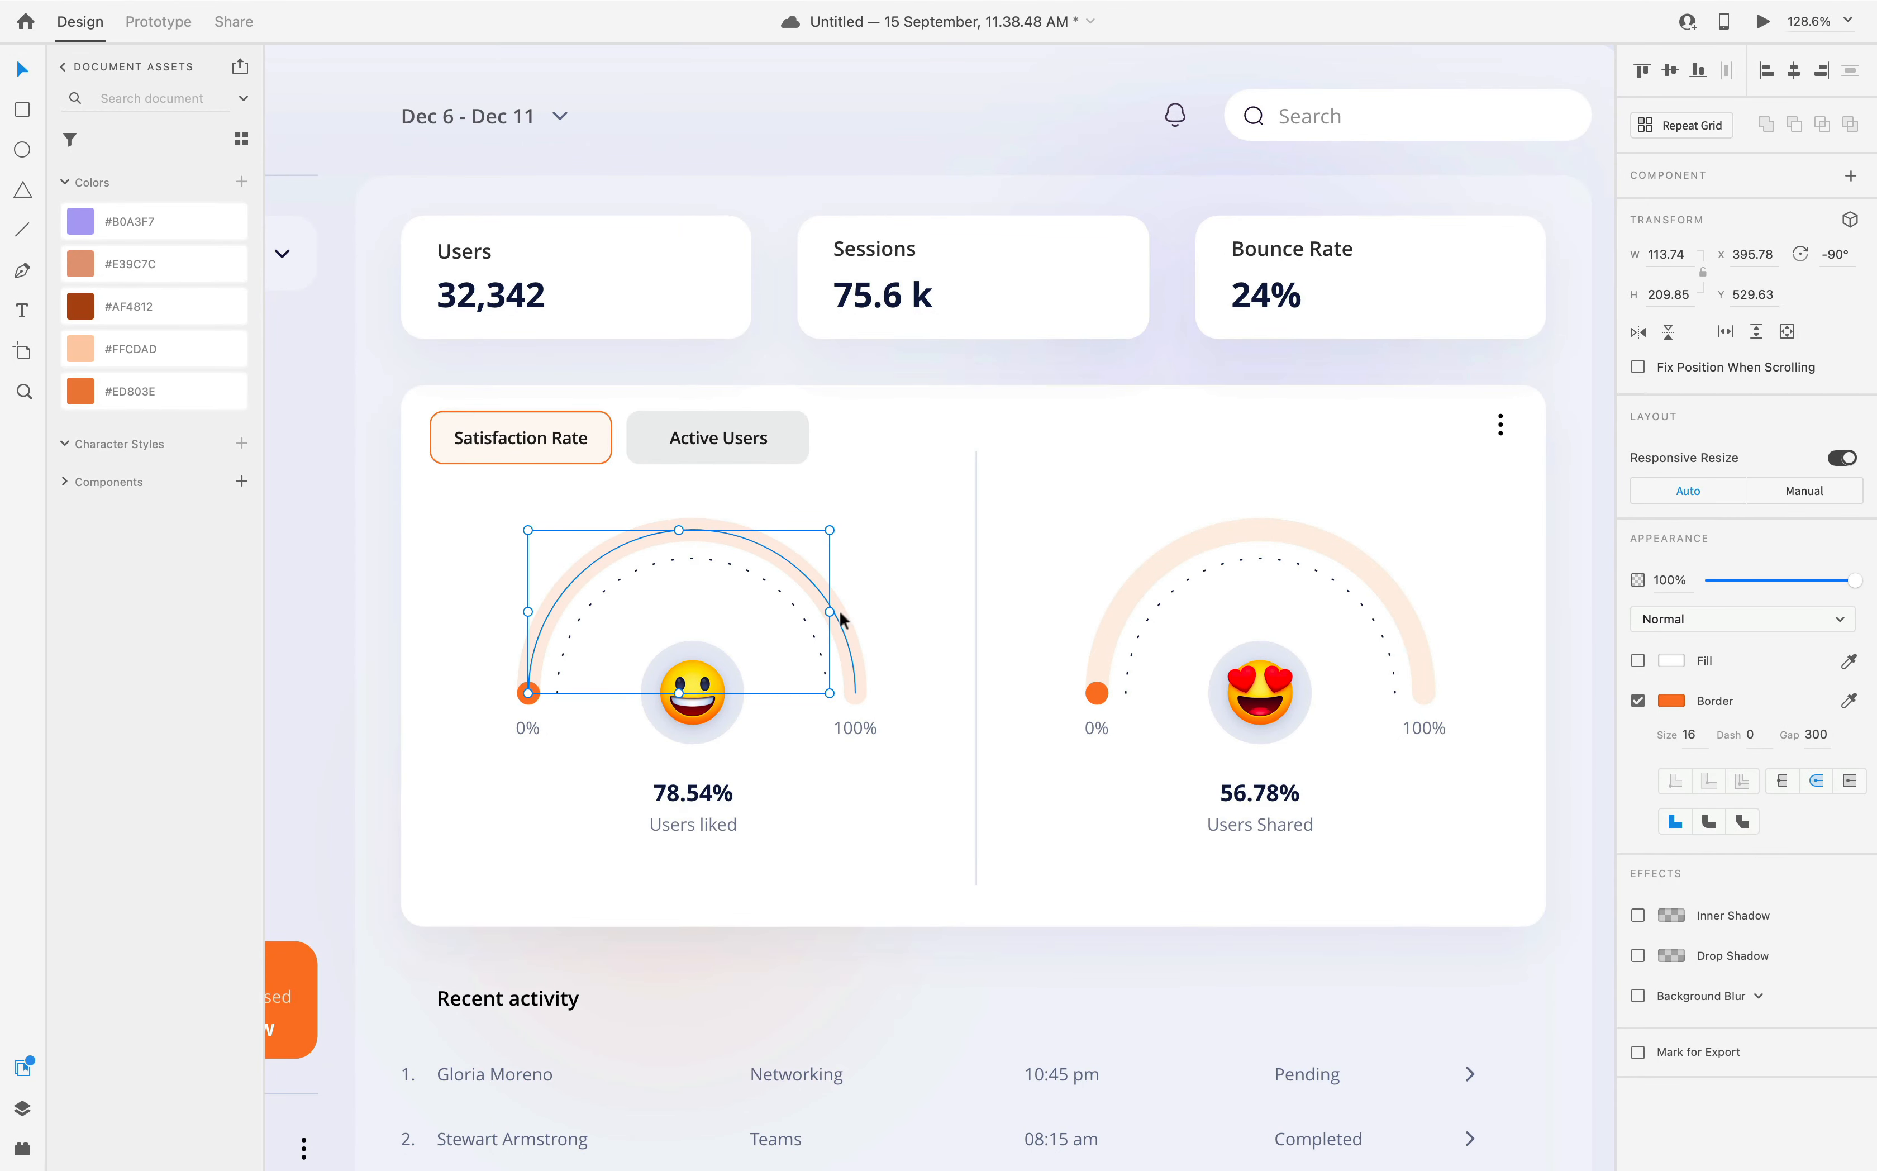
left_click(1751, 735)
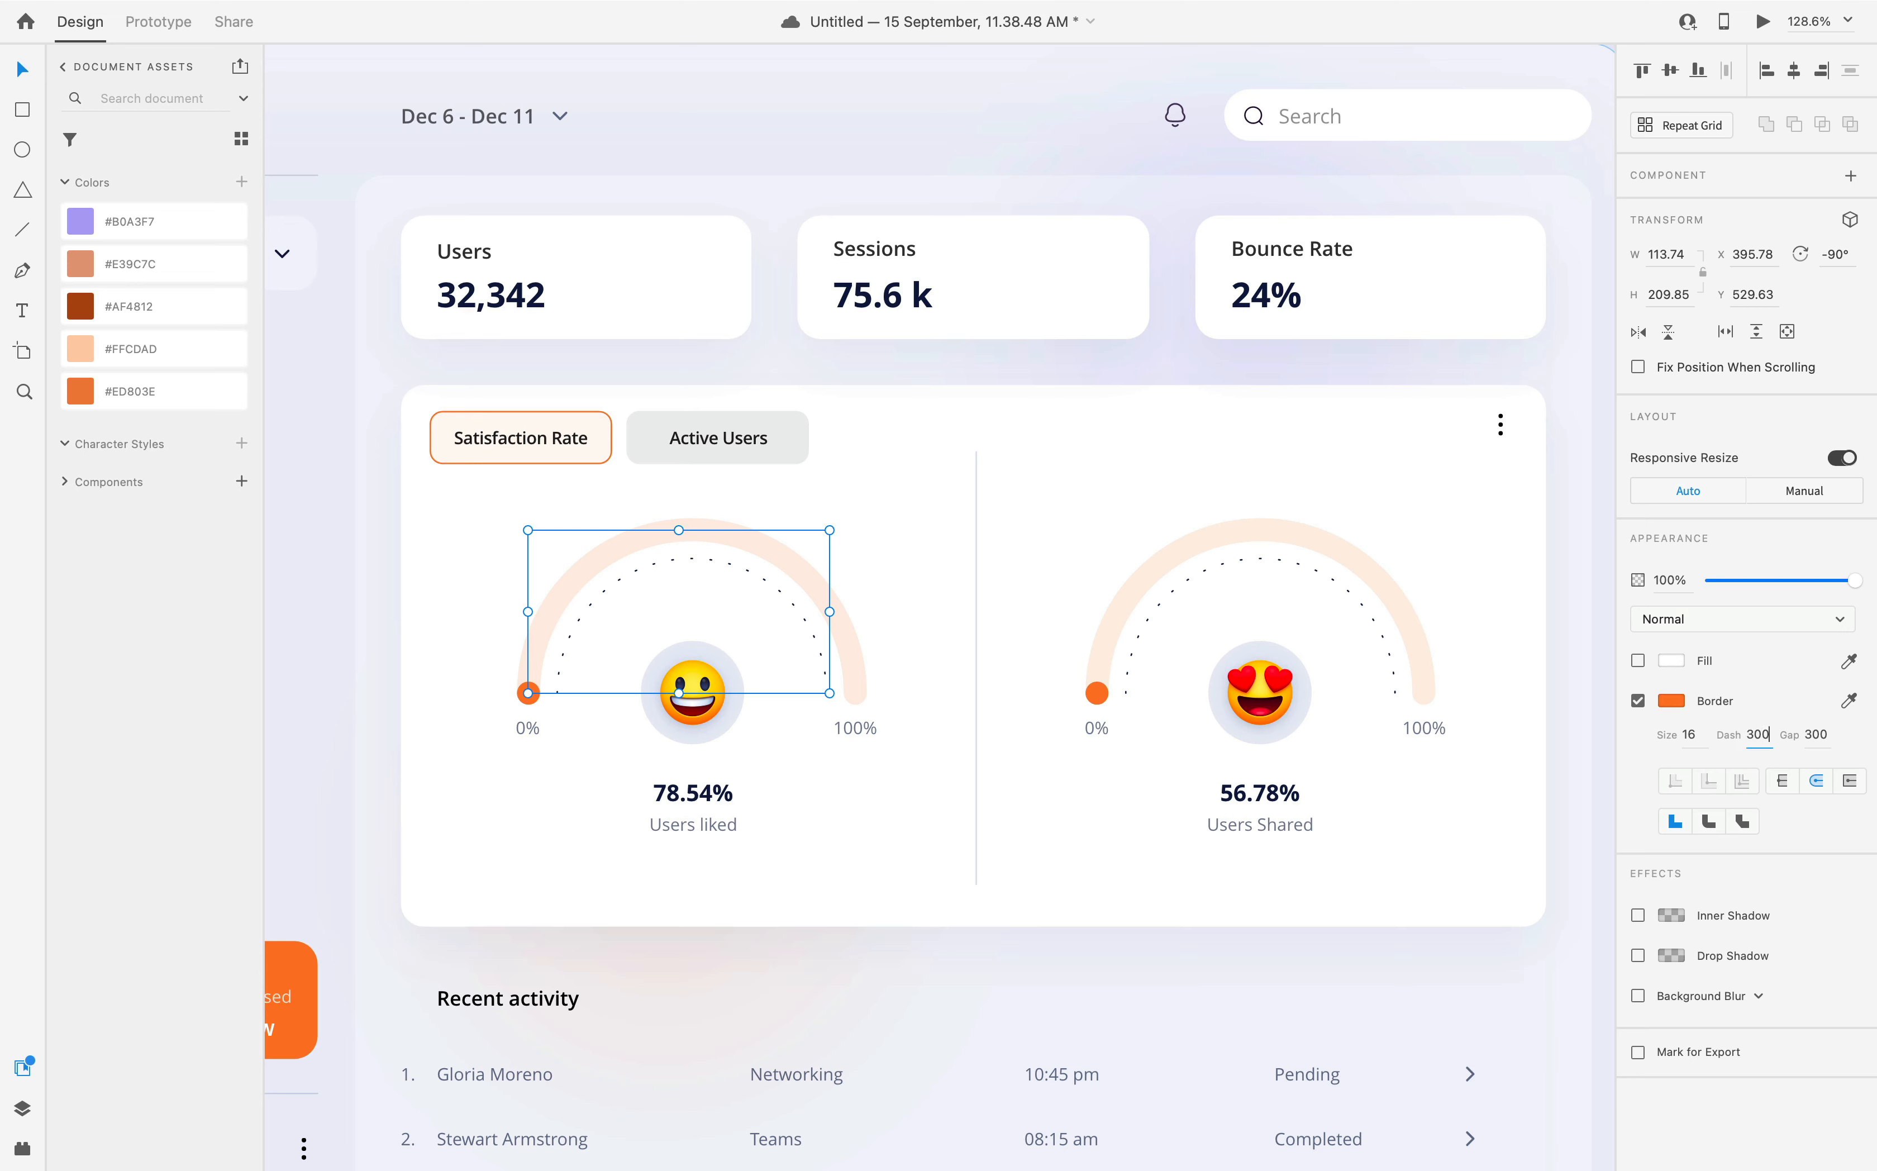
key("Tab")
- Set the border dash of the duplicated artboard's "Users Shared" progress arc to 210
left_click(1185, 538, "super")
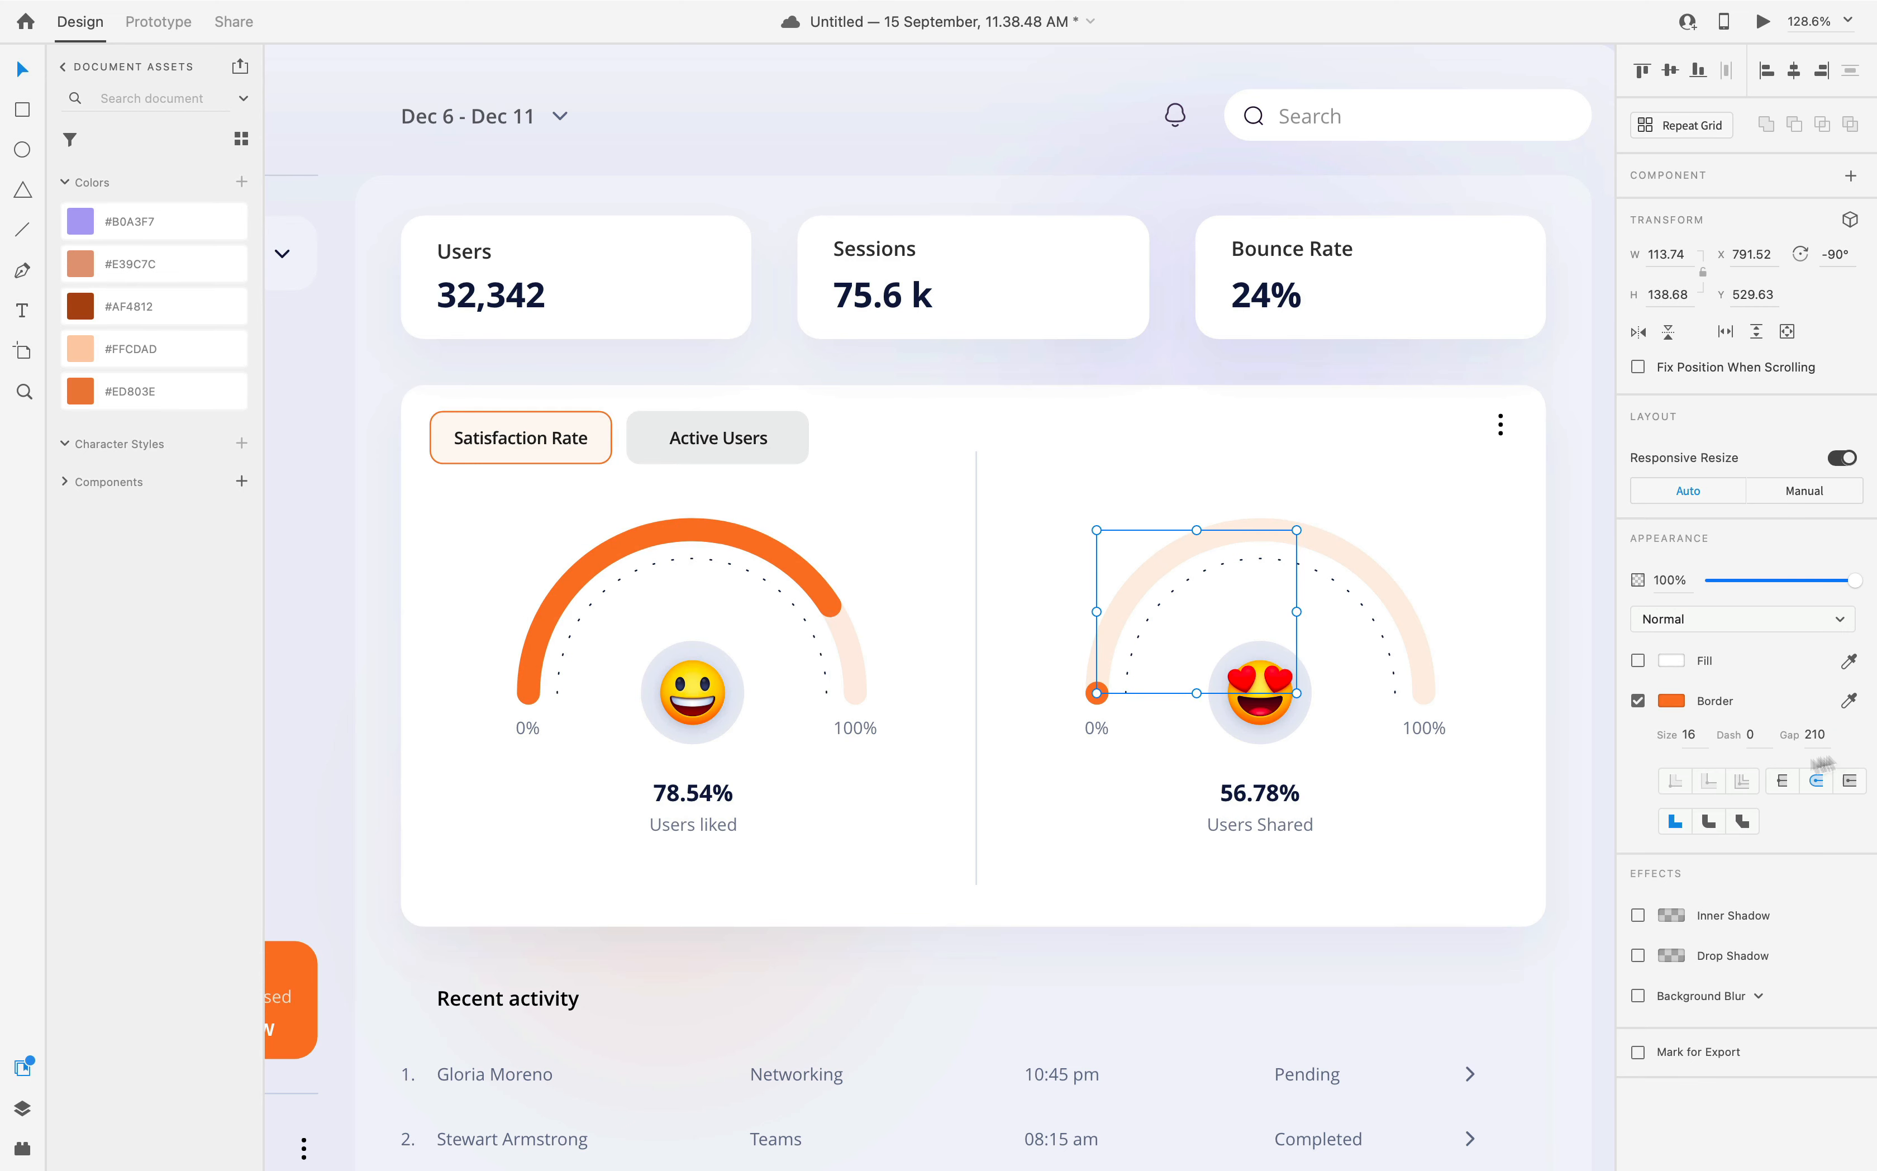
left_click(1751, 735)
type("210")
key("Tab")
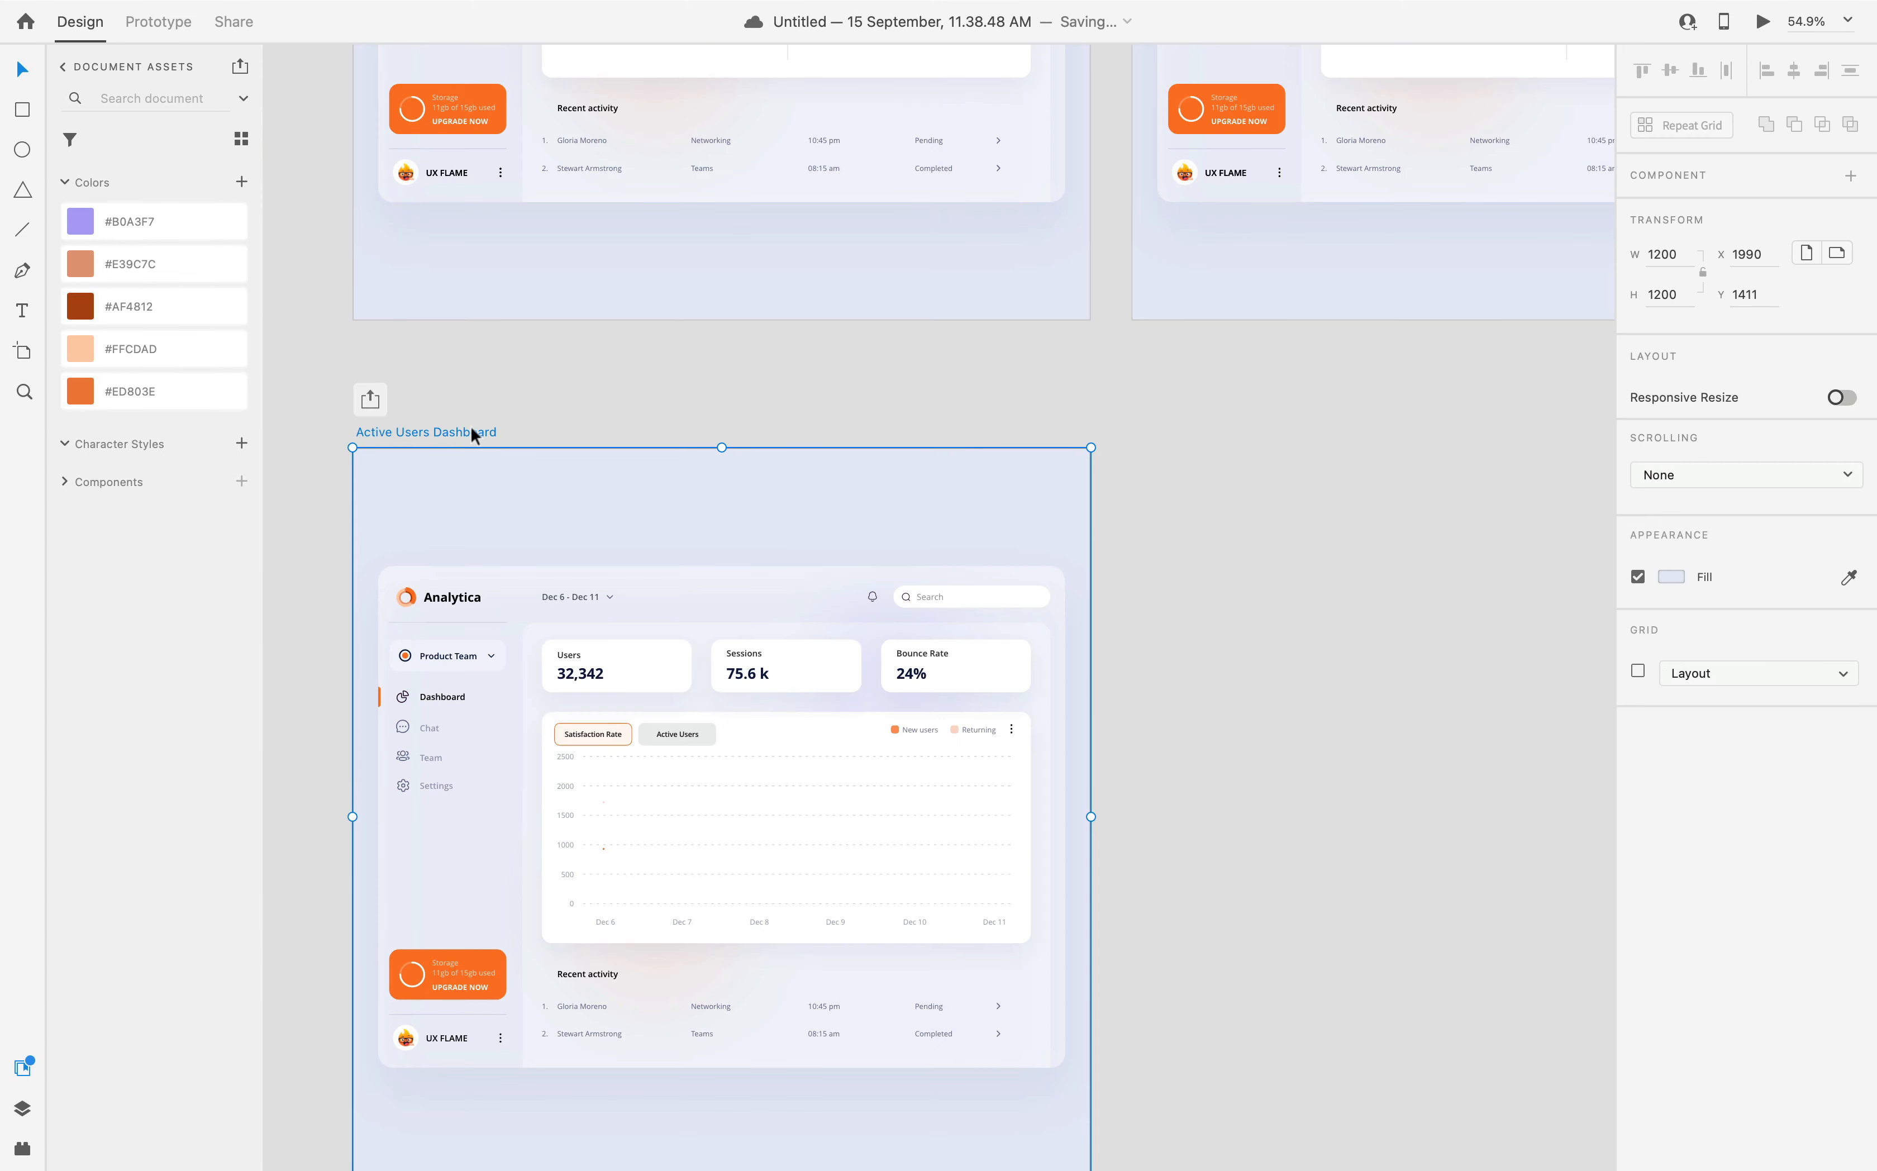
- Place the New users and Returning curves on the Active Users Dashboard chart, spanning Dec 6 to Dec 11
key("super+3")
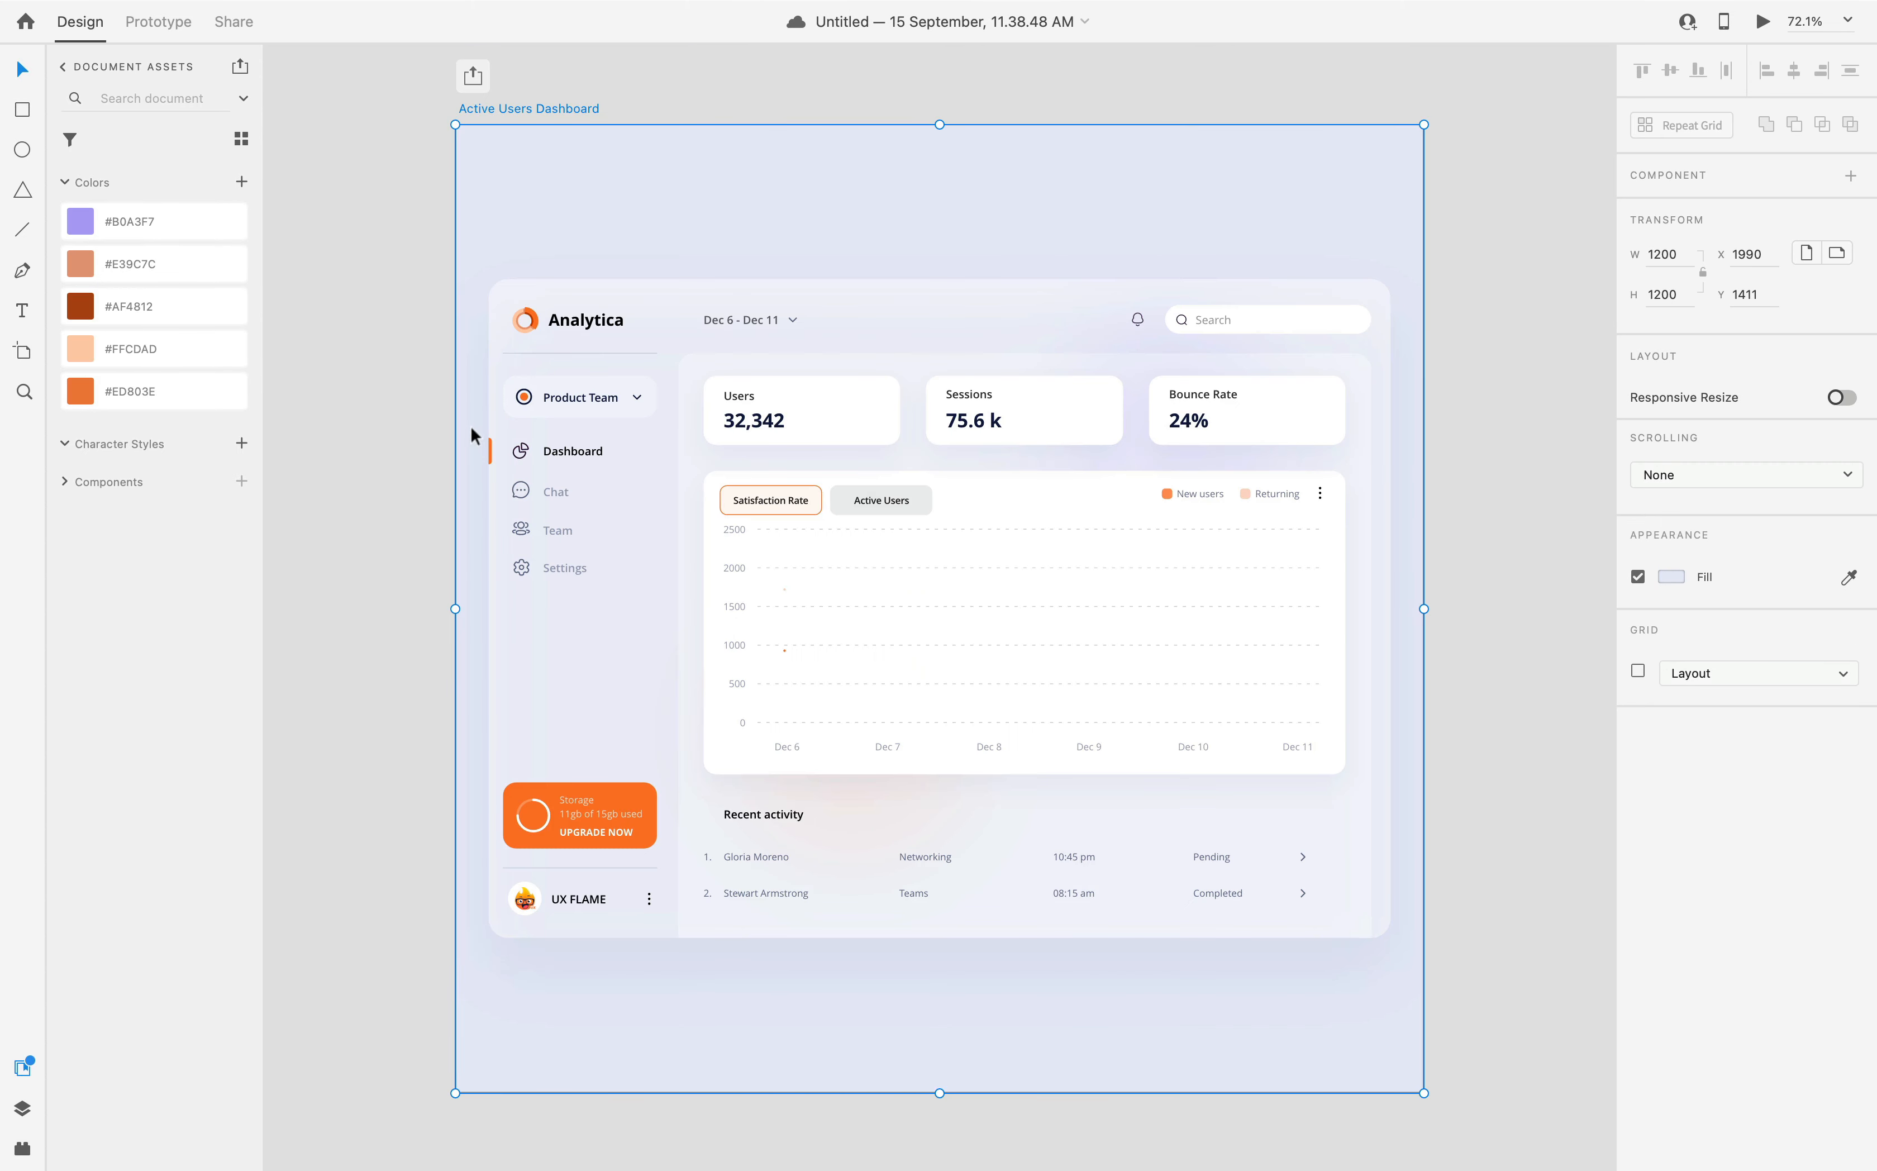
scroll(881, 504, "up", 3)
left_click(840, 545)
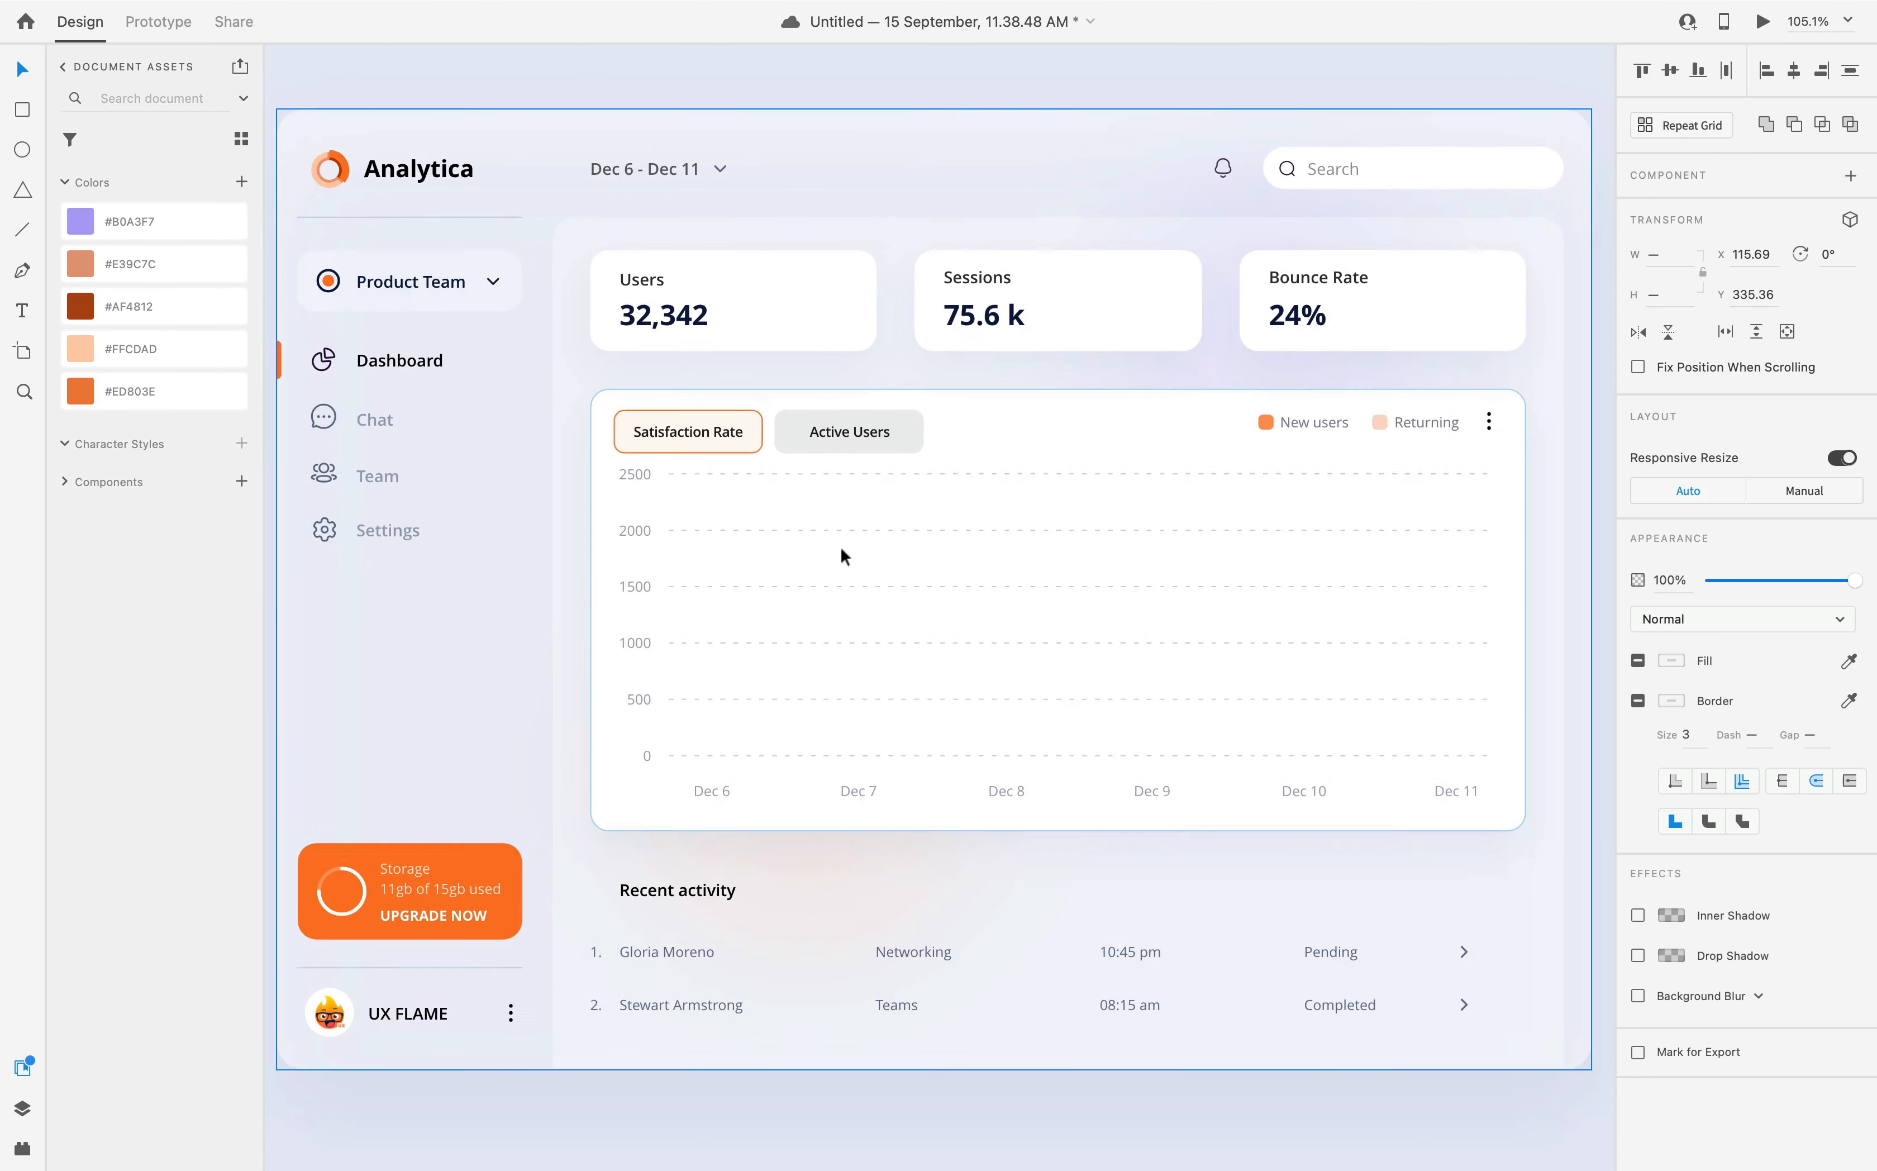
key("ctrl+v")
left_click_drag(809, 557, 943, 555)
left_click(1198, 855)
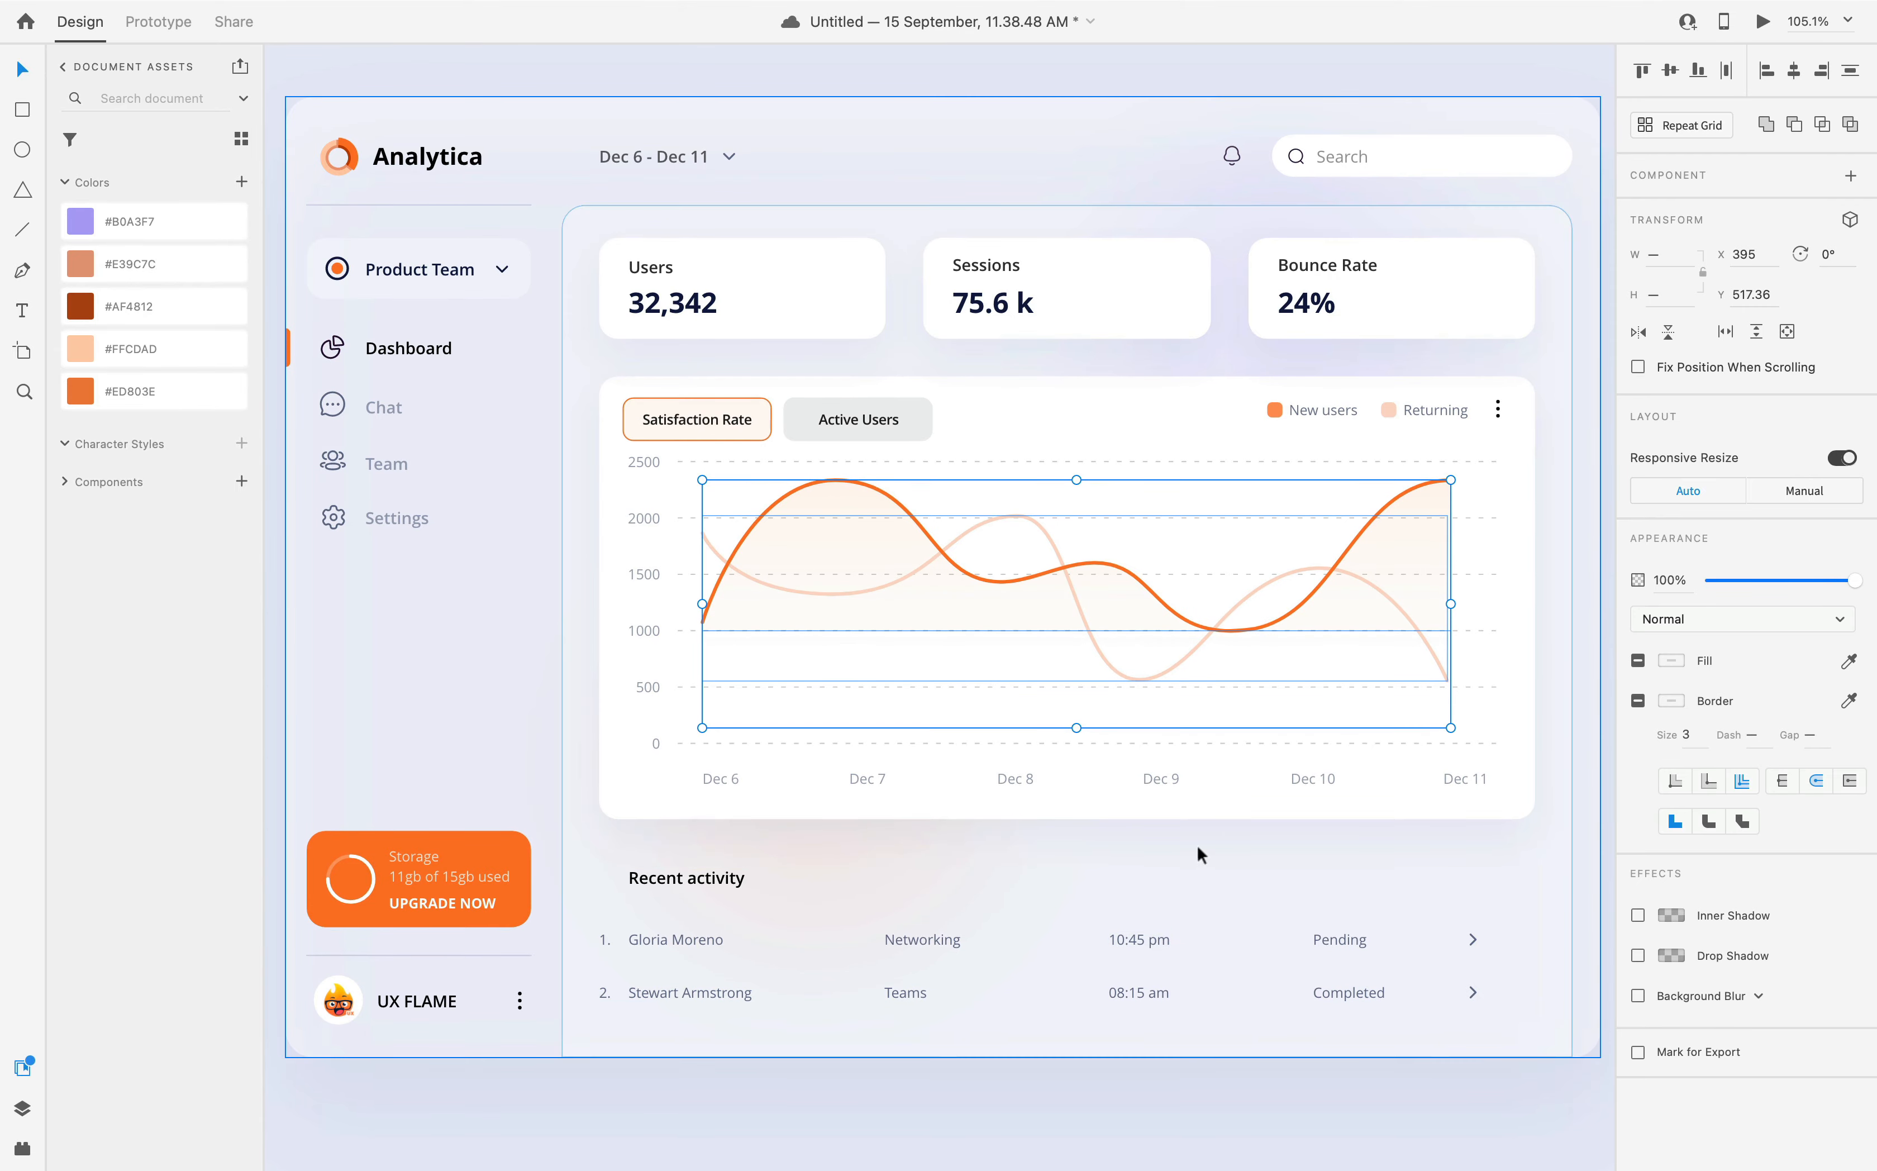
- Reduce the opacity of the gradient area fill beneath the orange New users curve to 0%
double_click(842, 545)
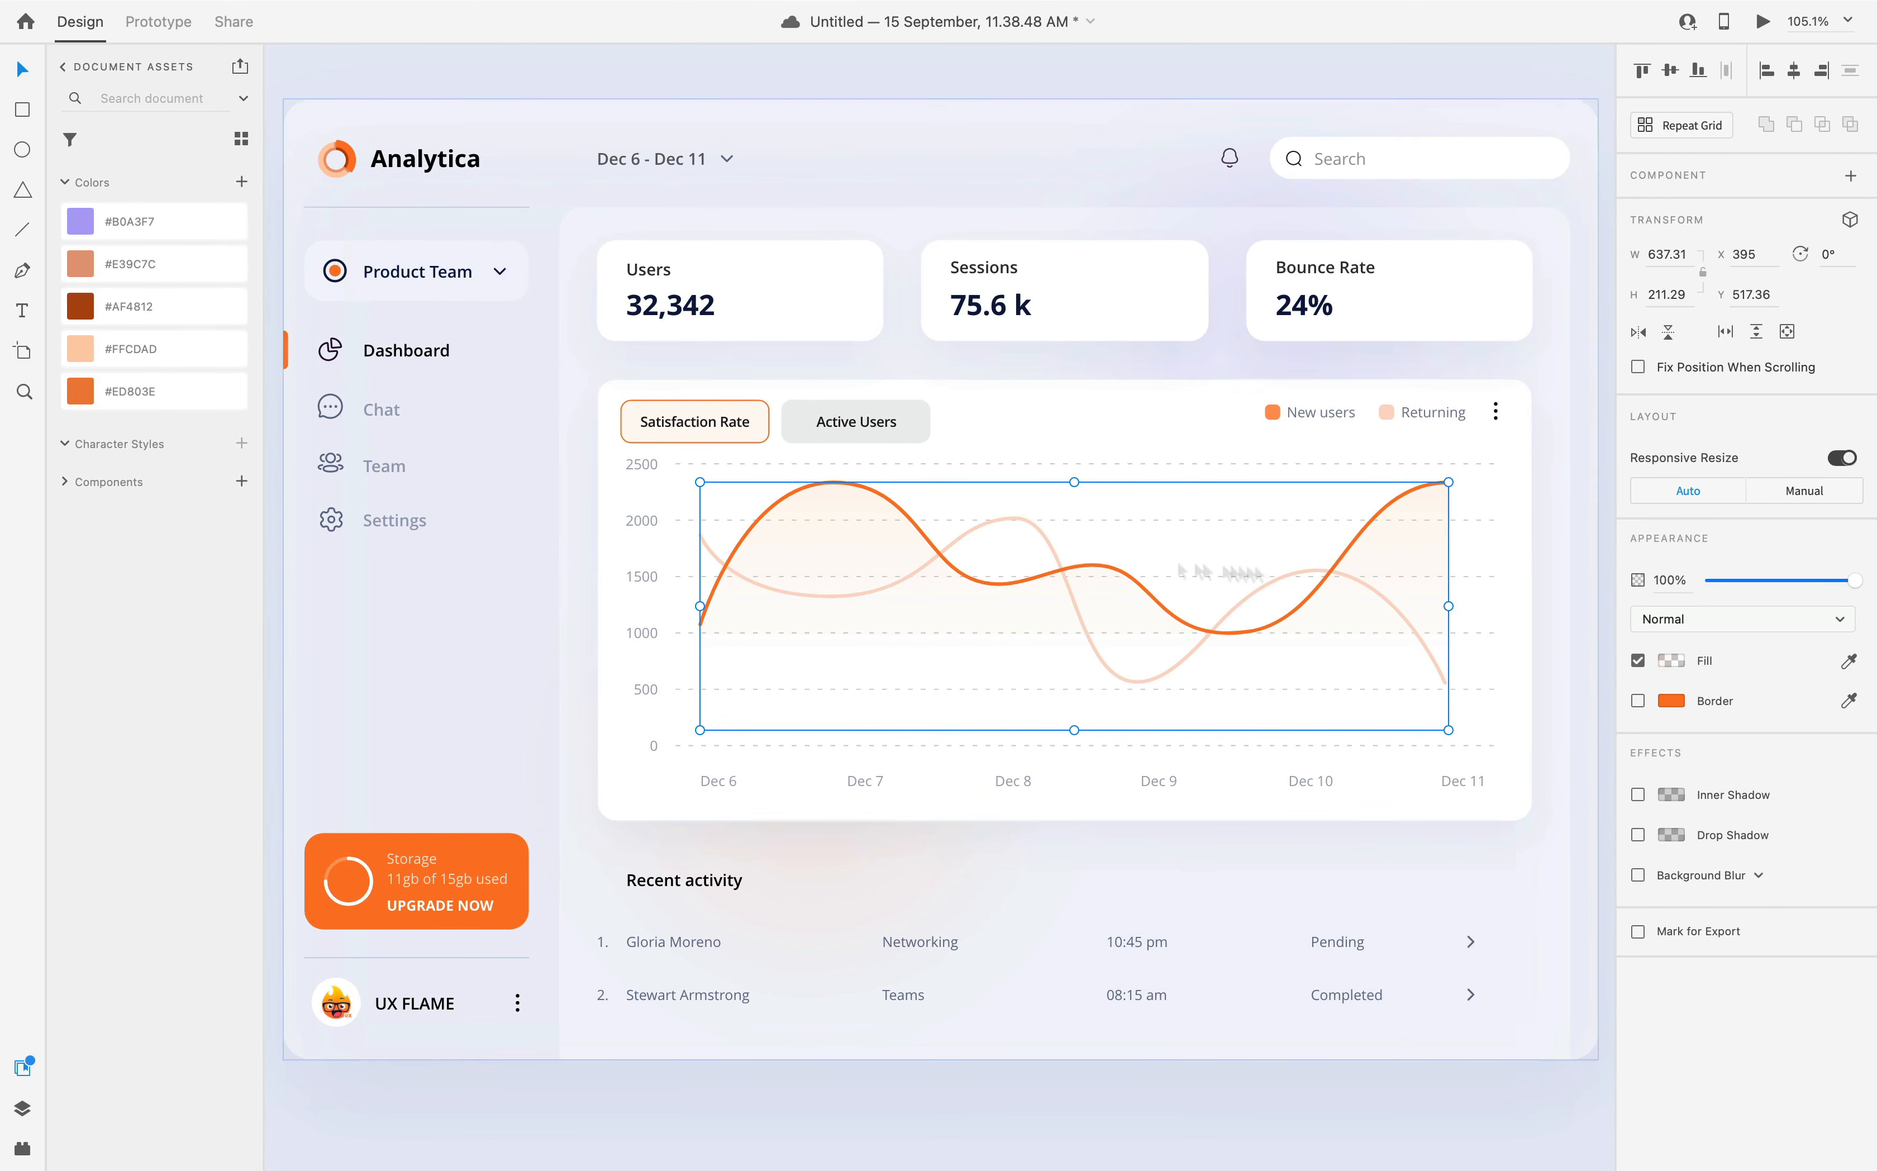
left_click_drag(1855, 586, 1719, 587)
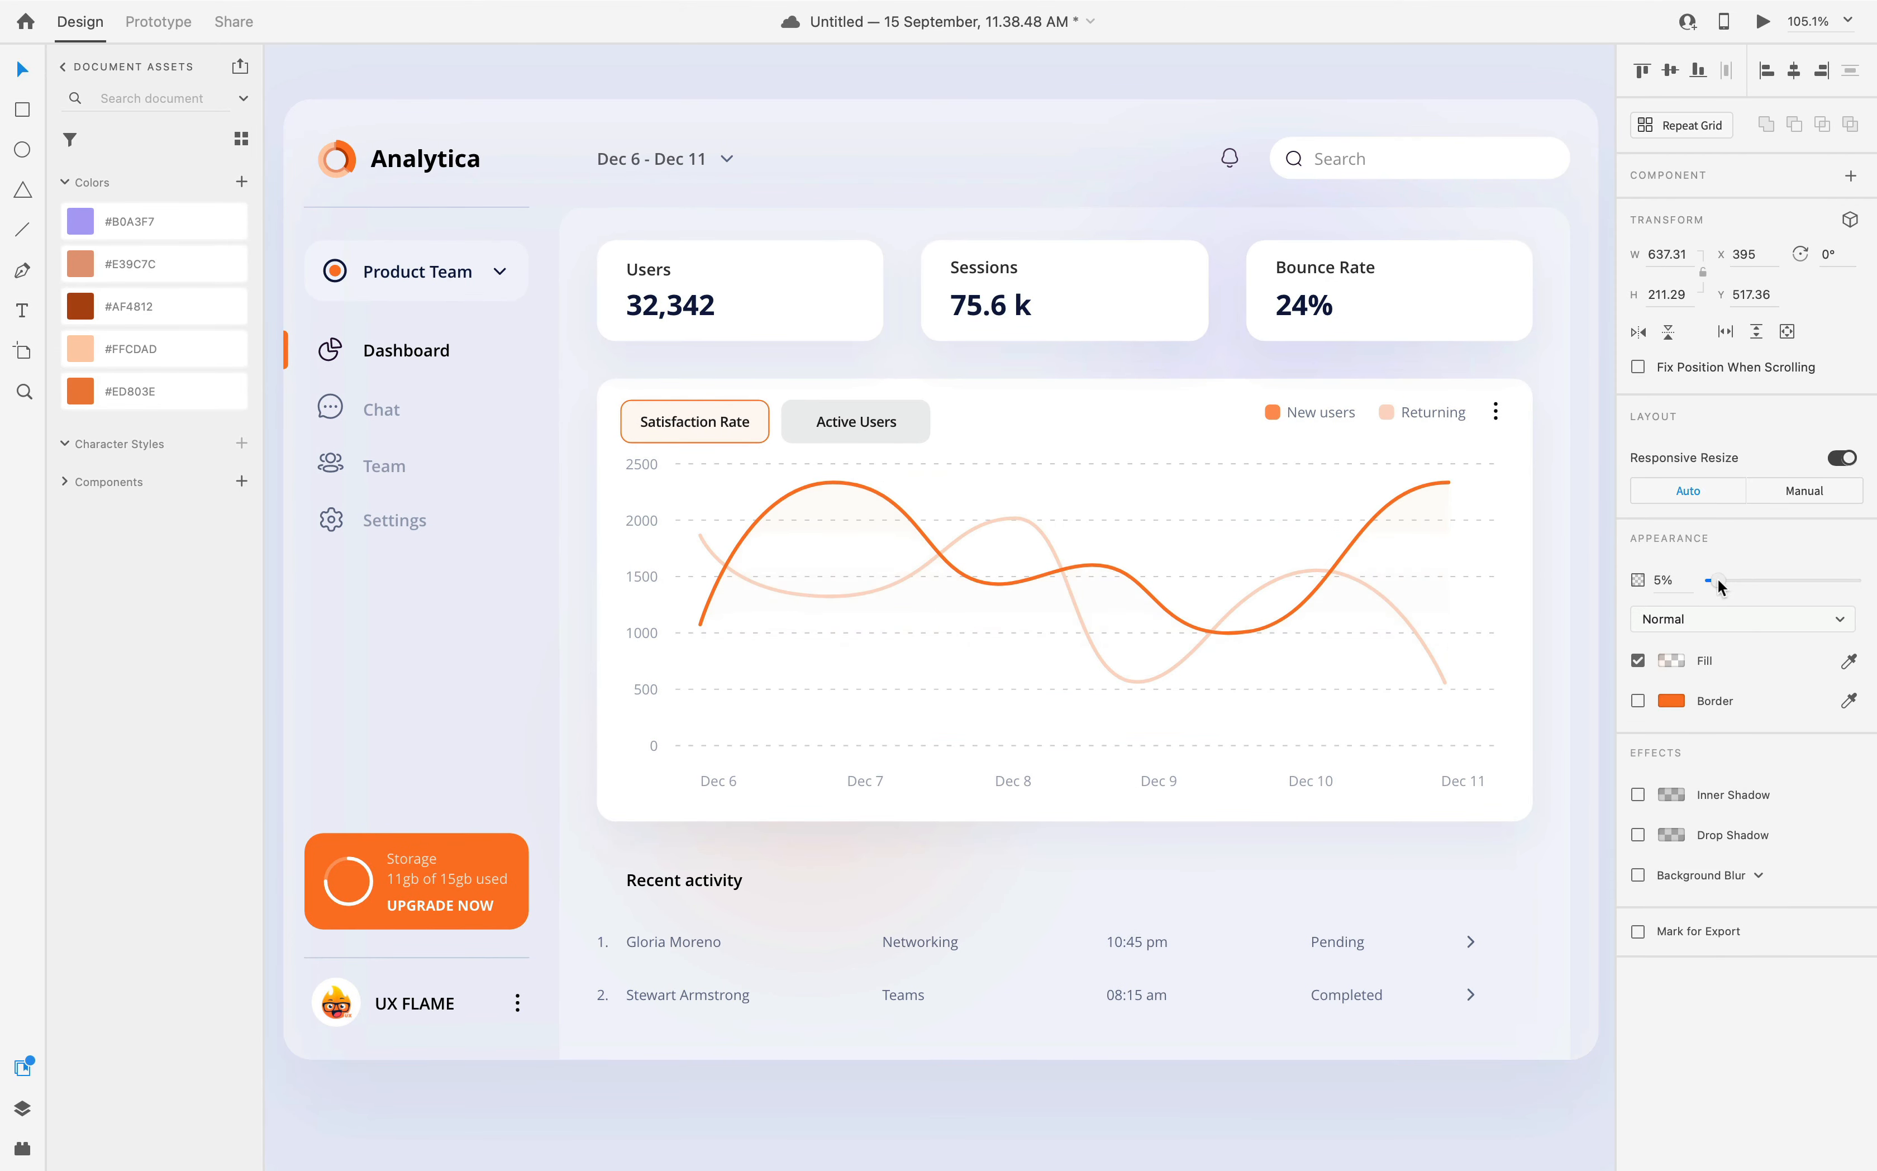
left_click(836, 482)
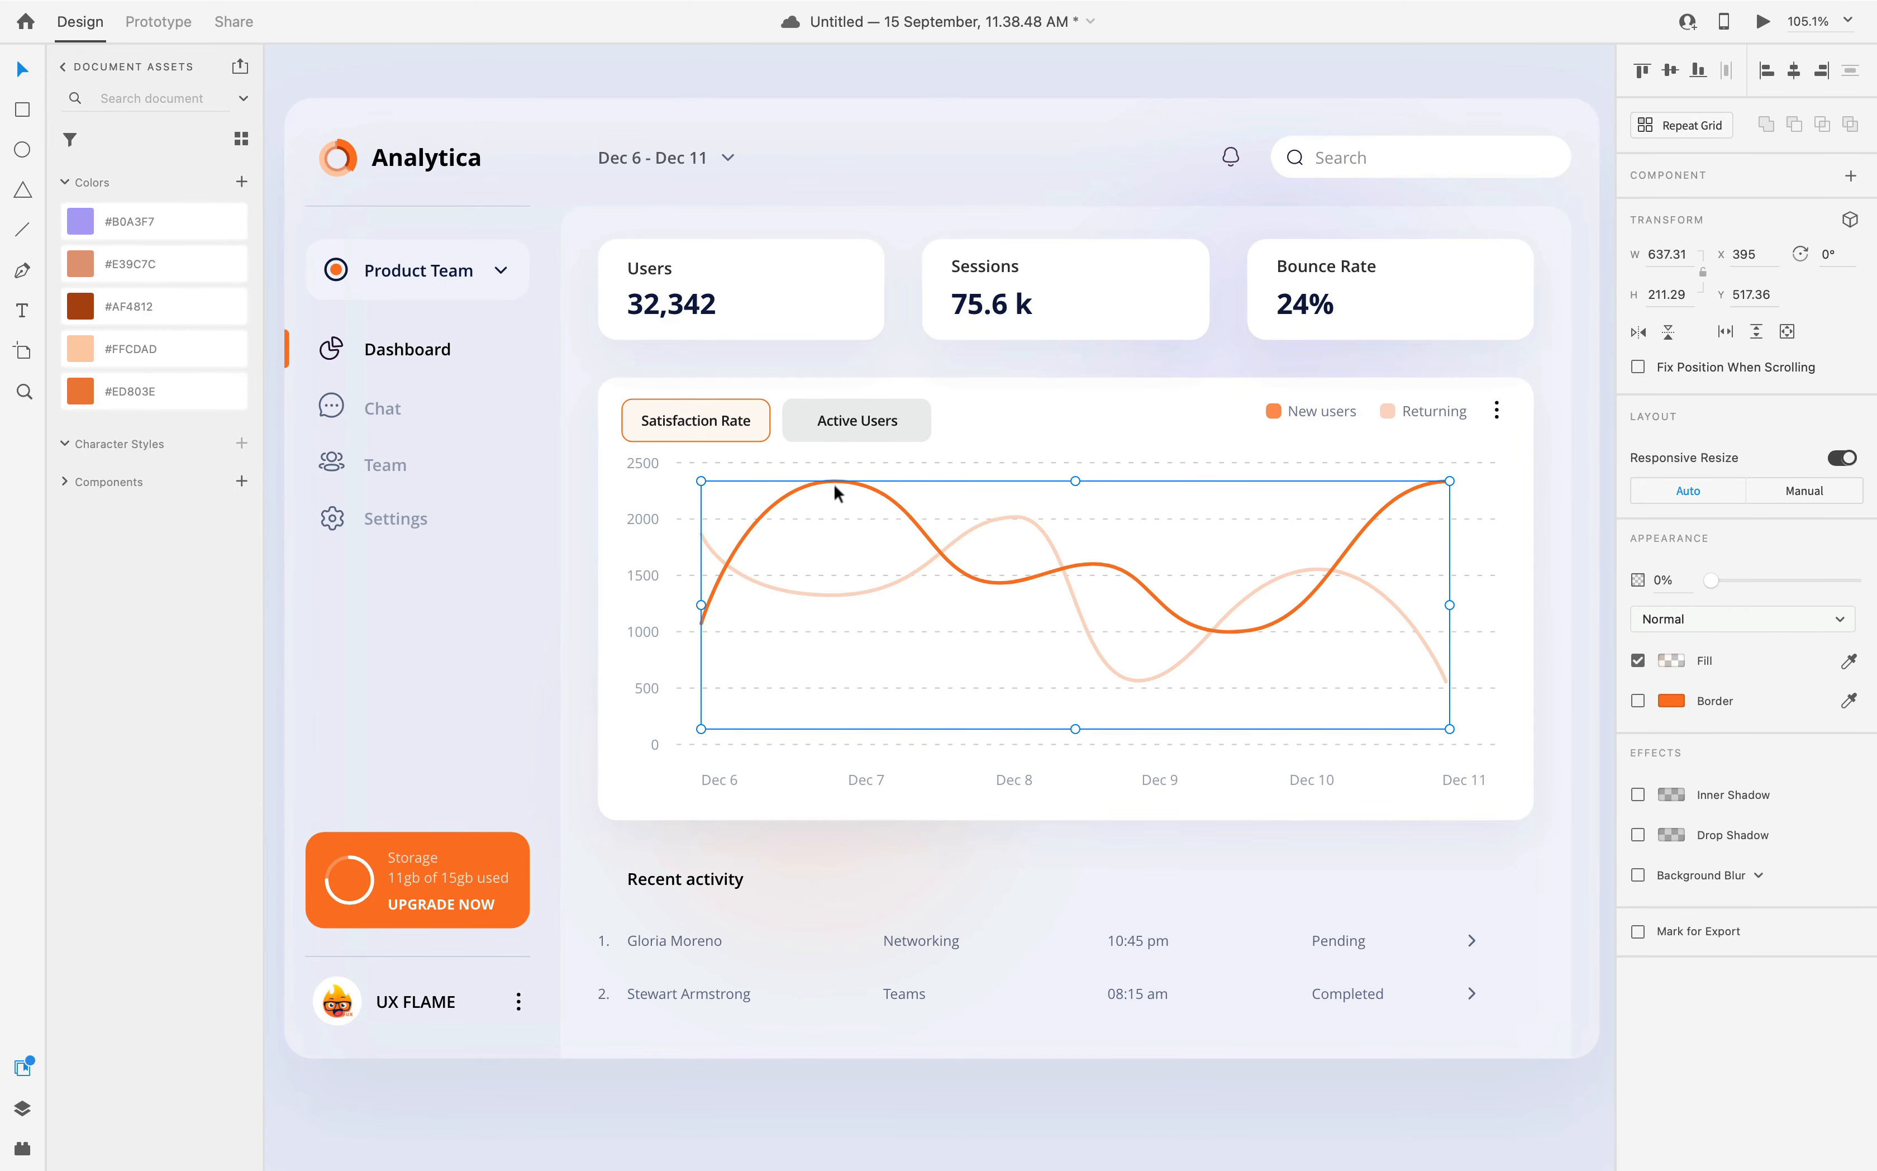
- Set the orange New users curve's border gap to 800 and refine it to 820 to hide the line
left_click(1809, 742)
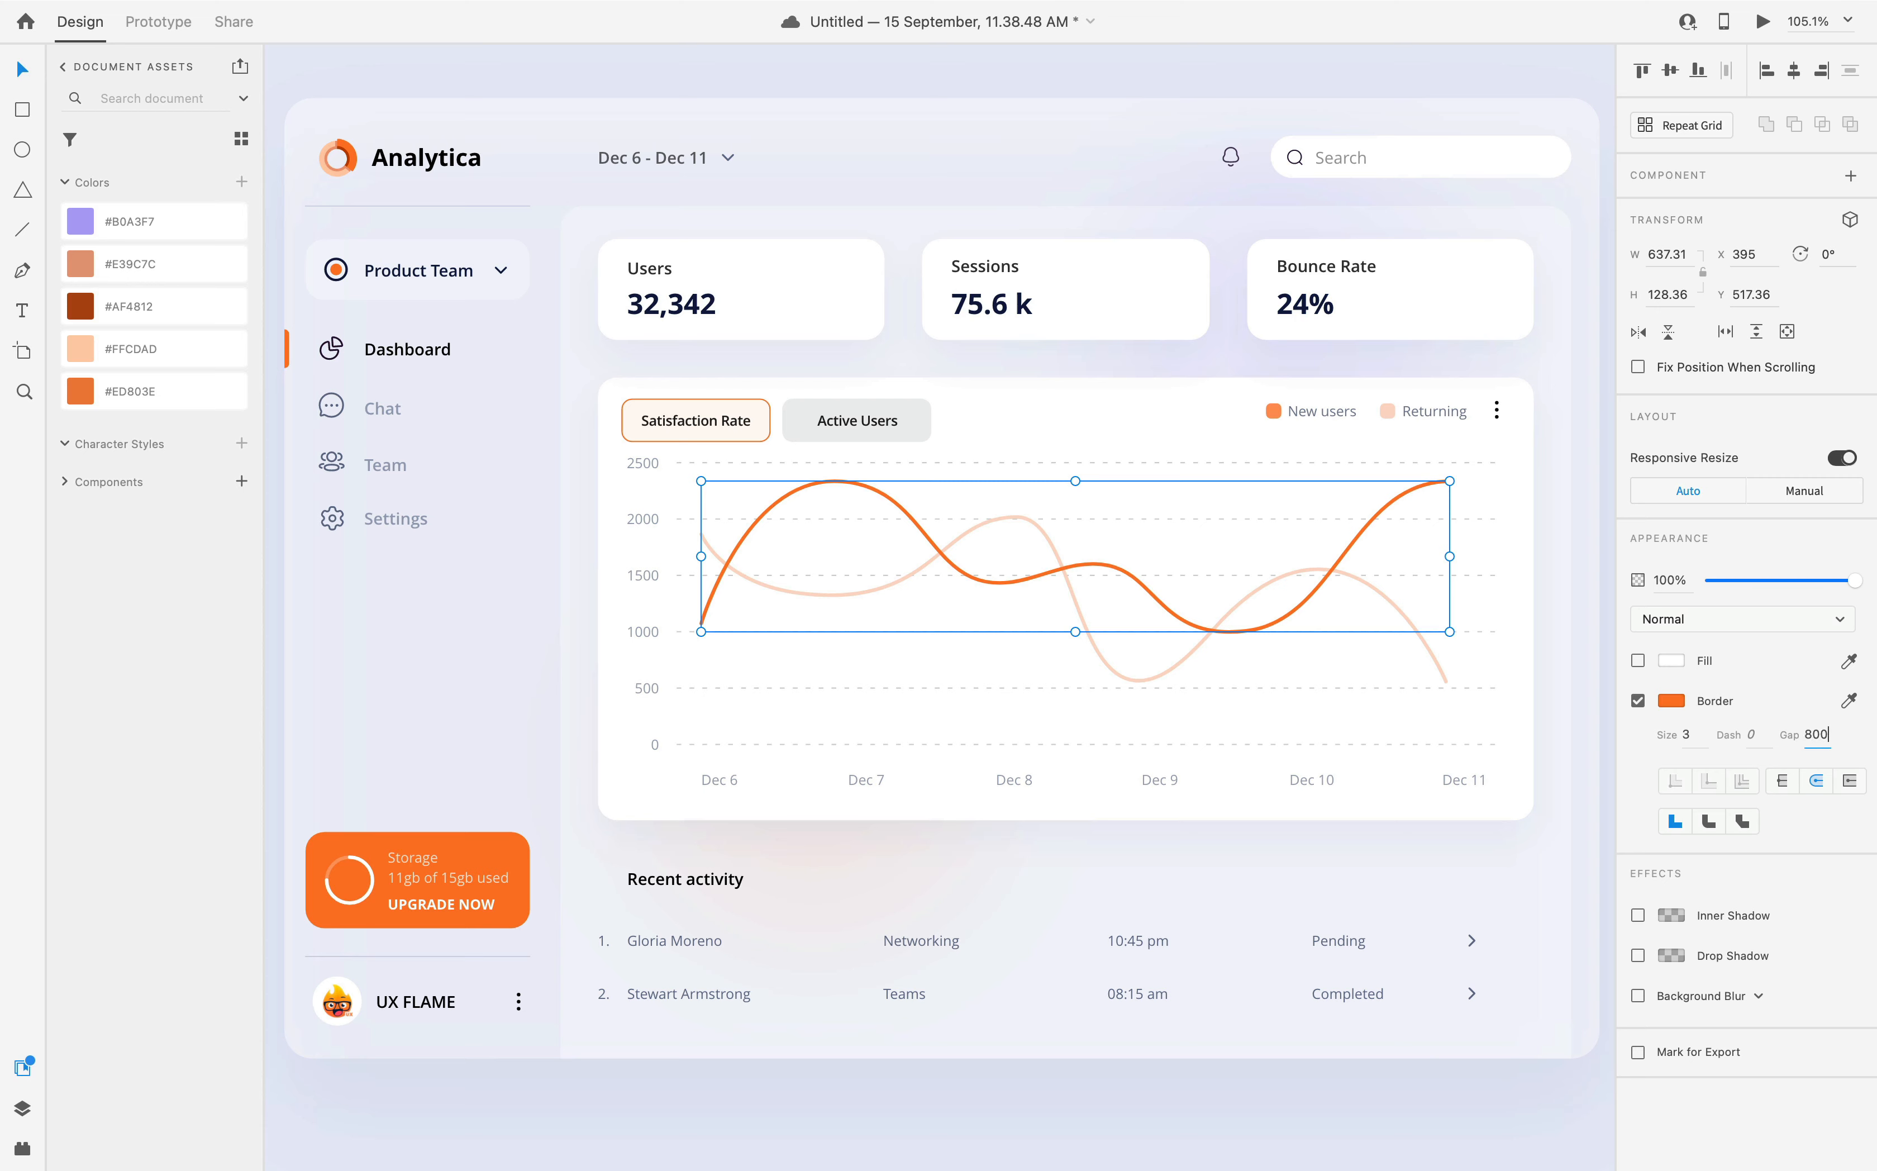
type("800")
key("Tab")
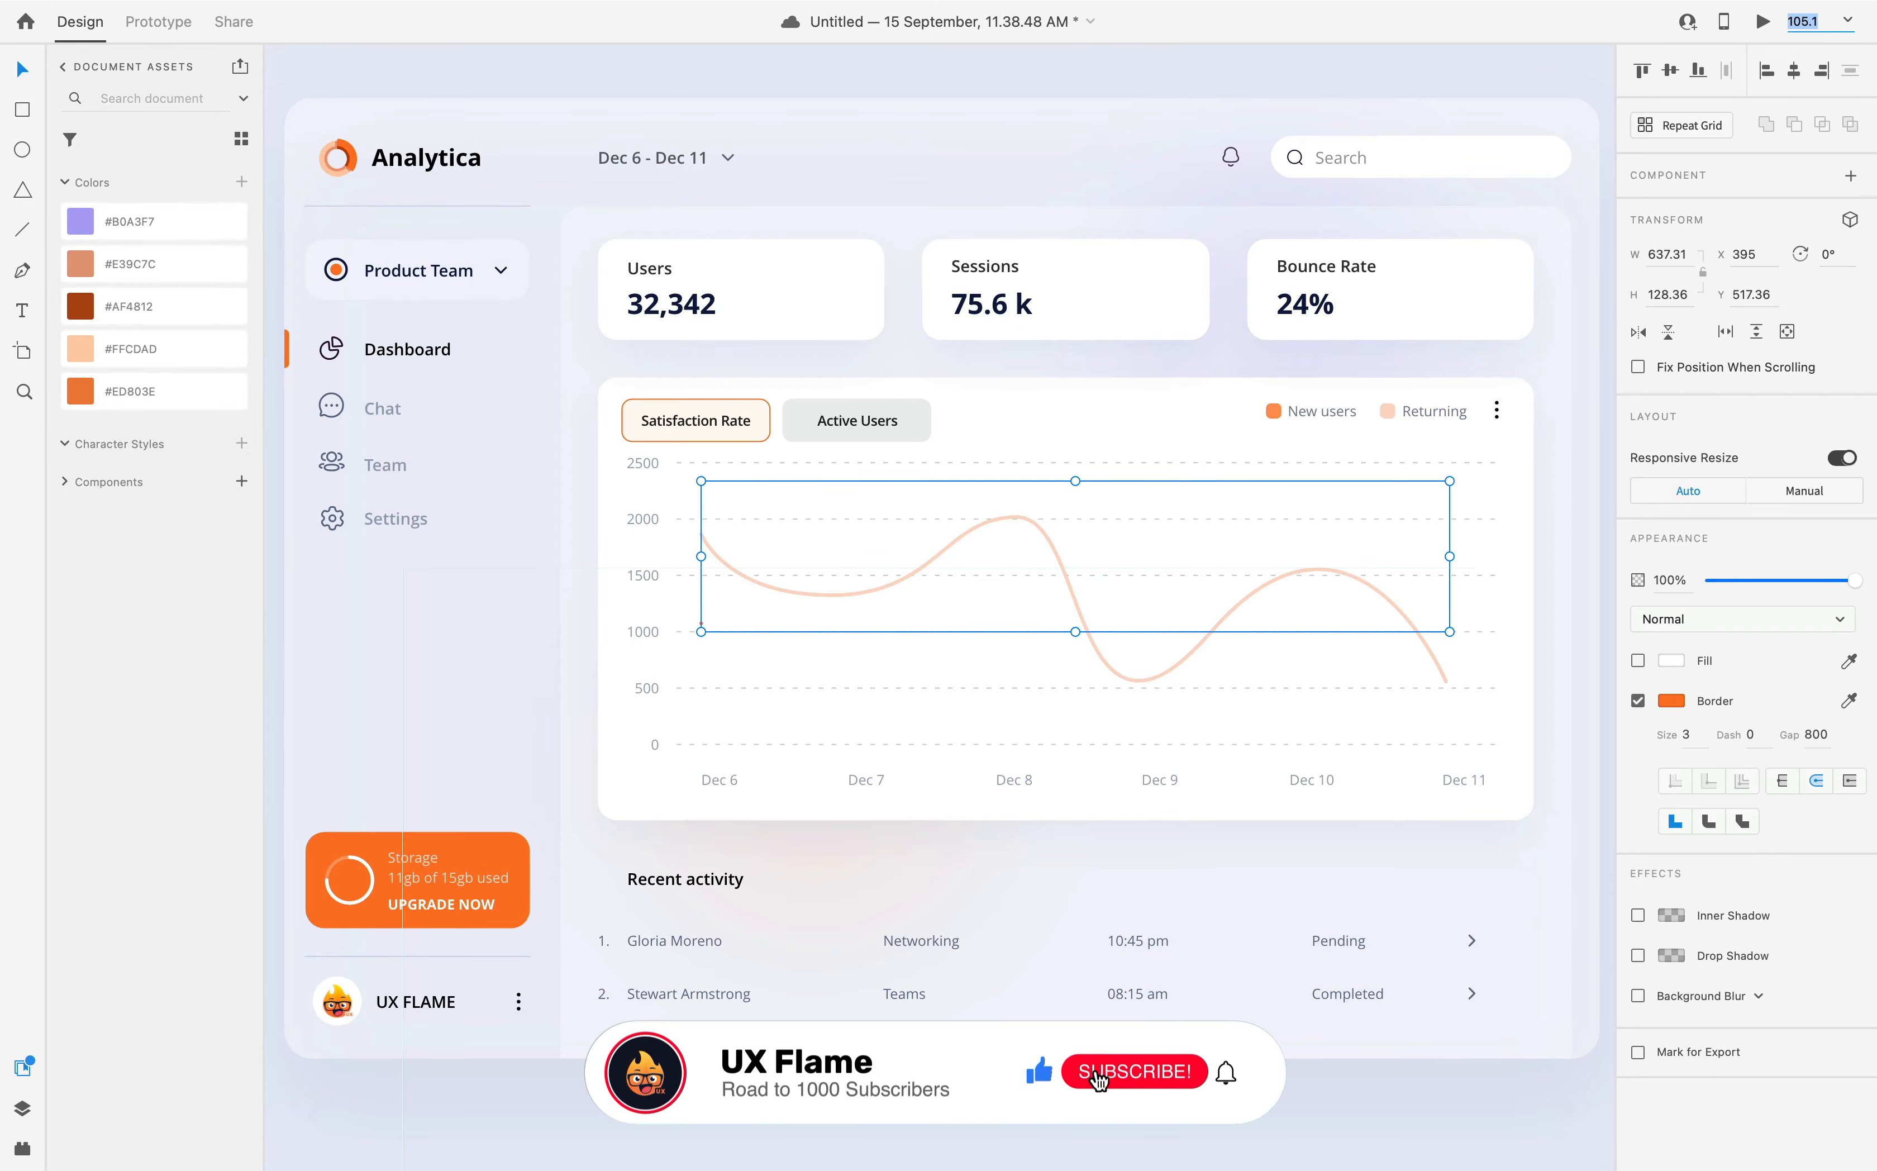
scroll(893, 537, "up", 3)
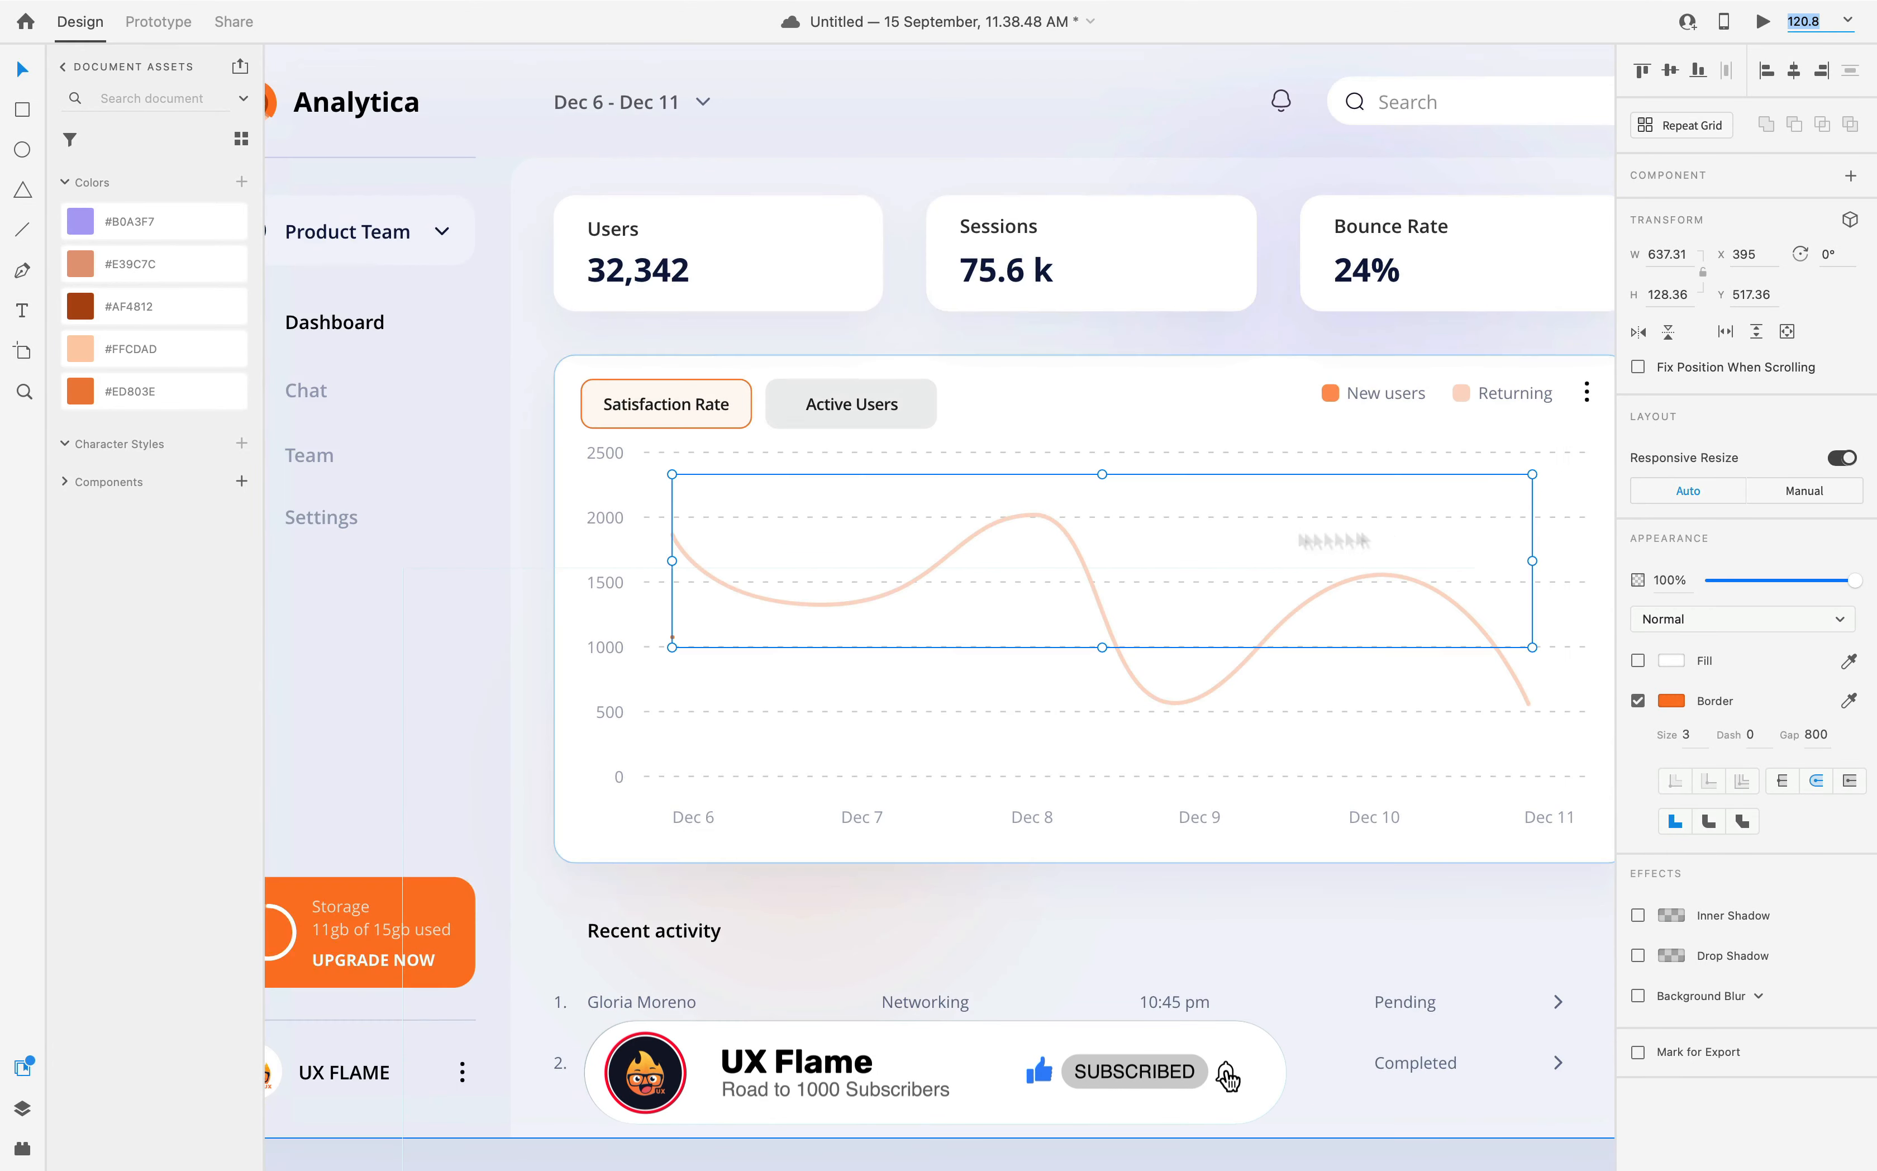
left_click(1559, 541)
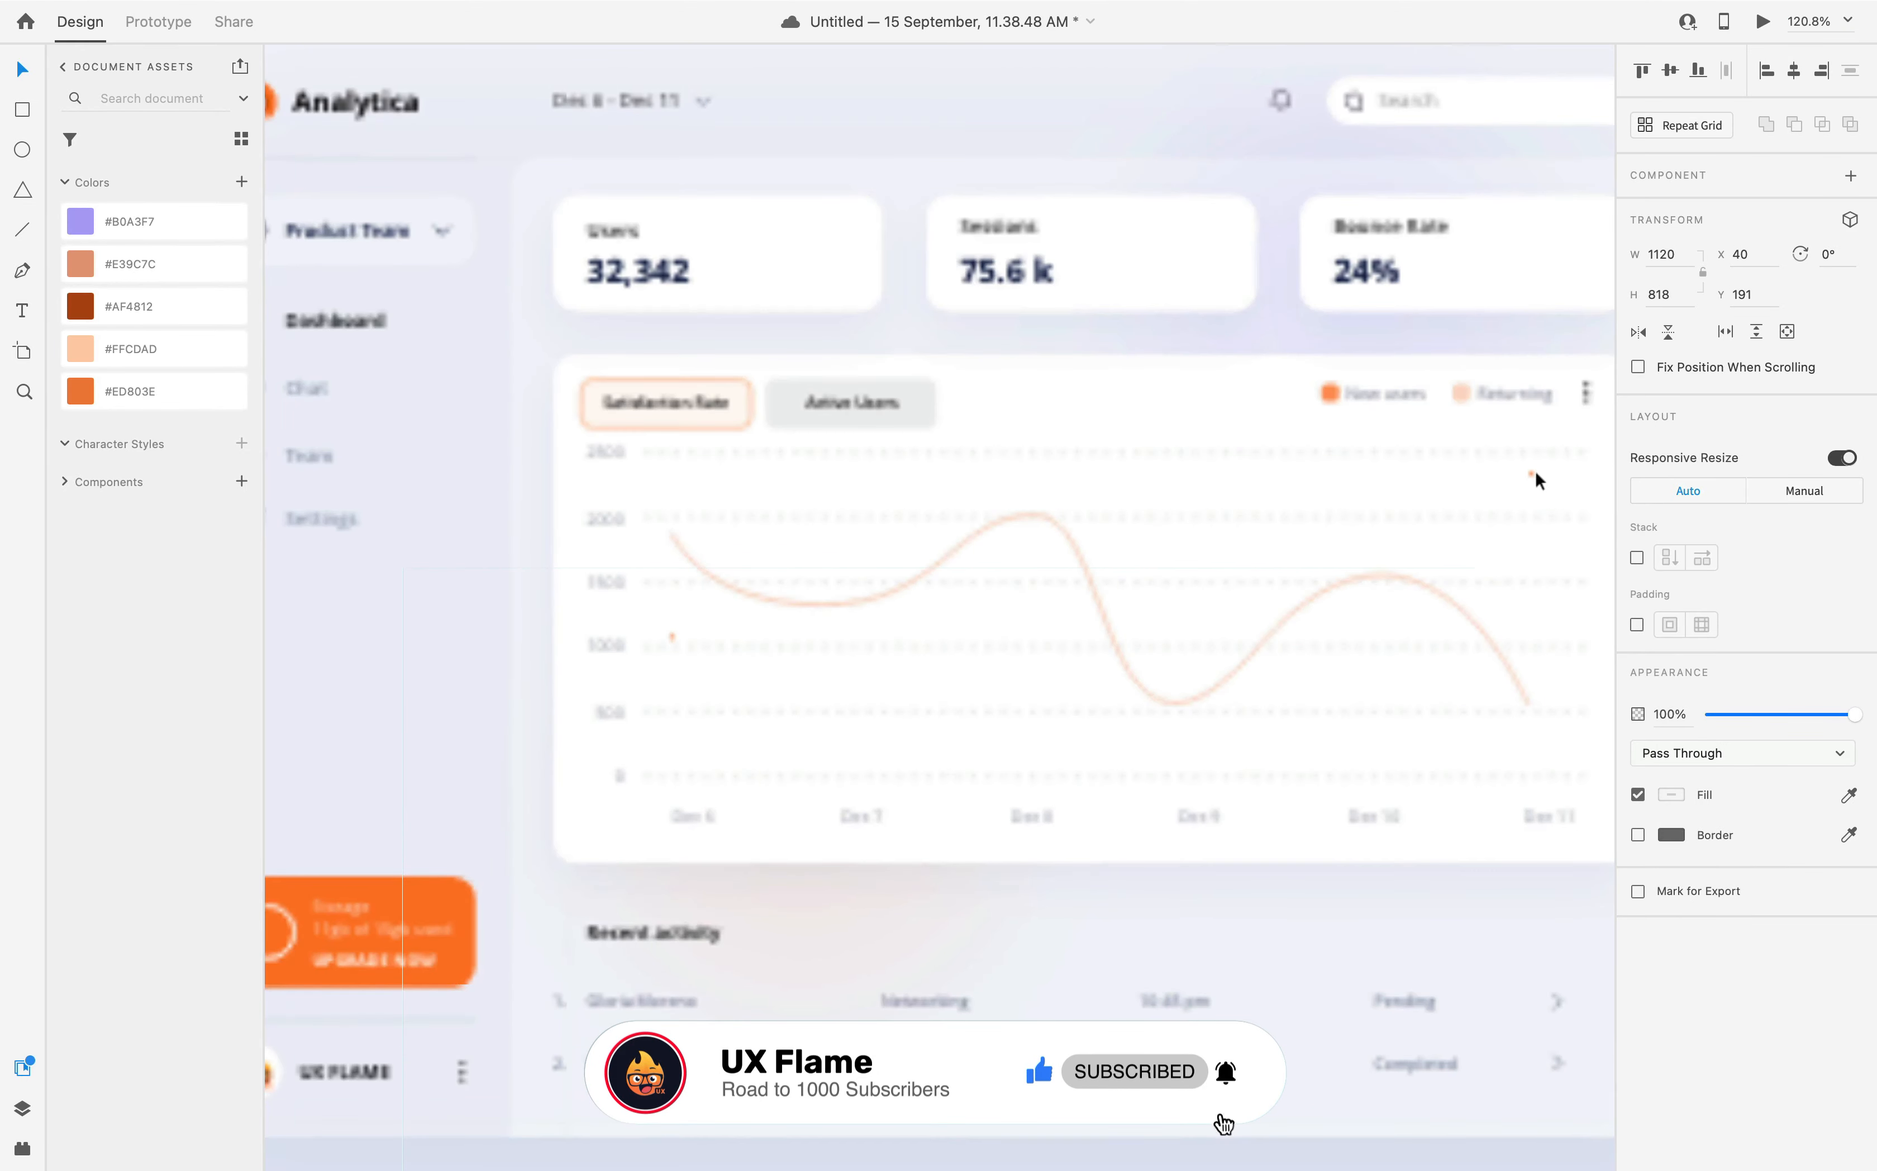
double_click(672, 637)
left_click(1827, 734)
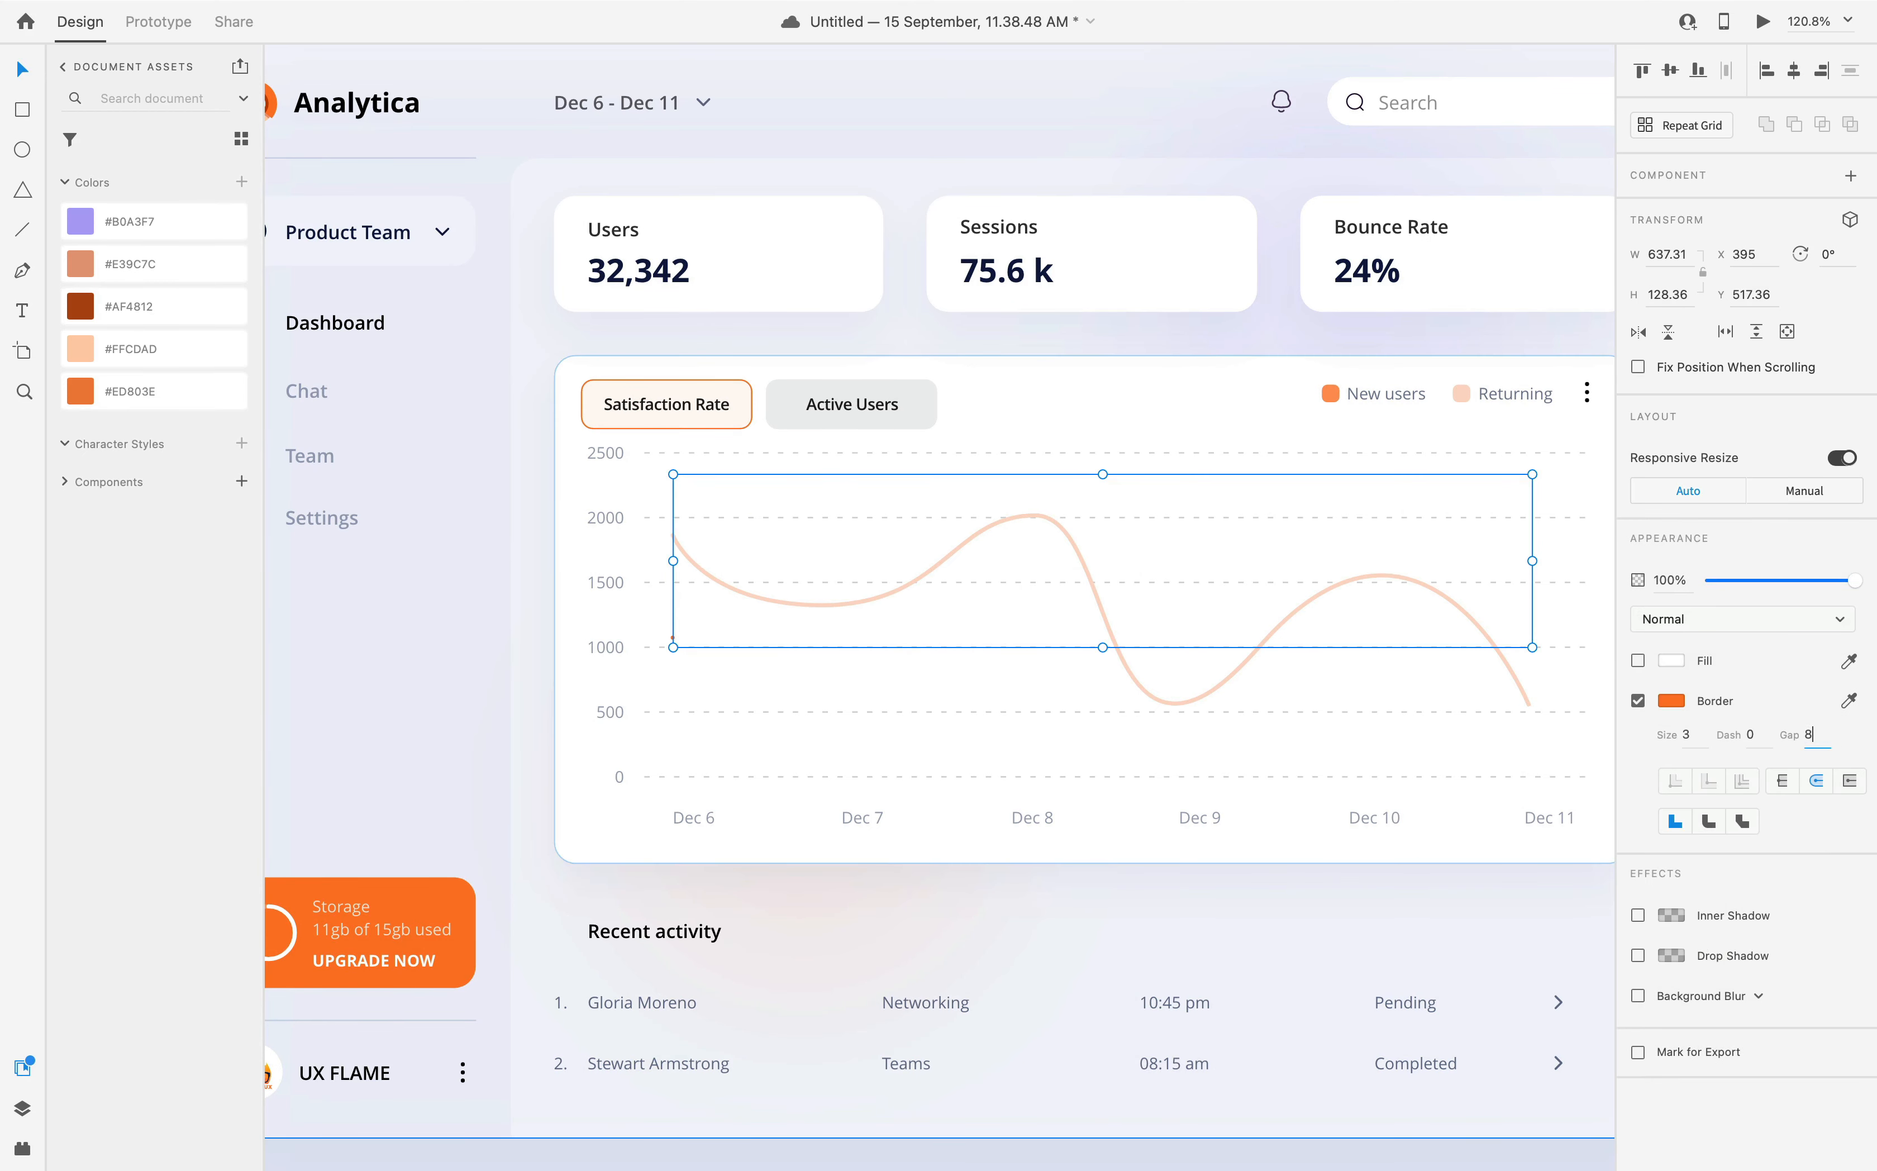
key("Return")
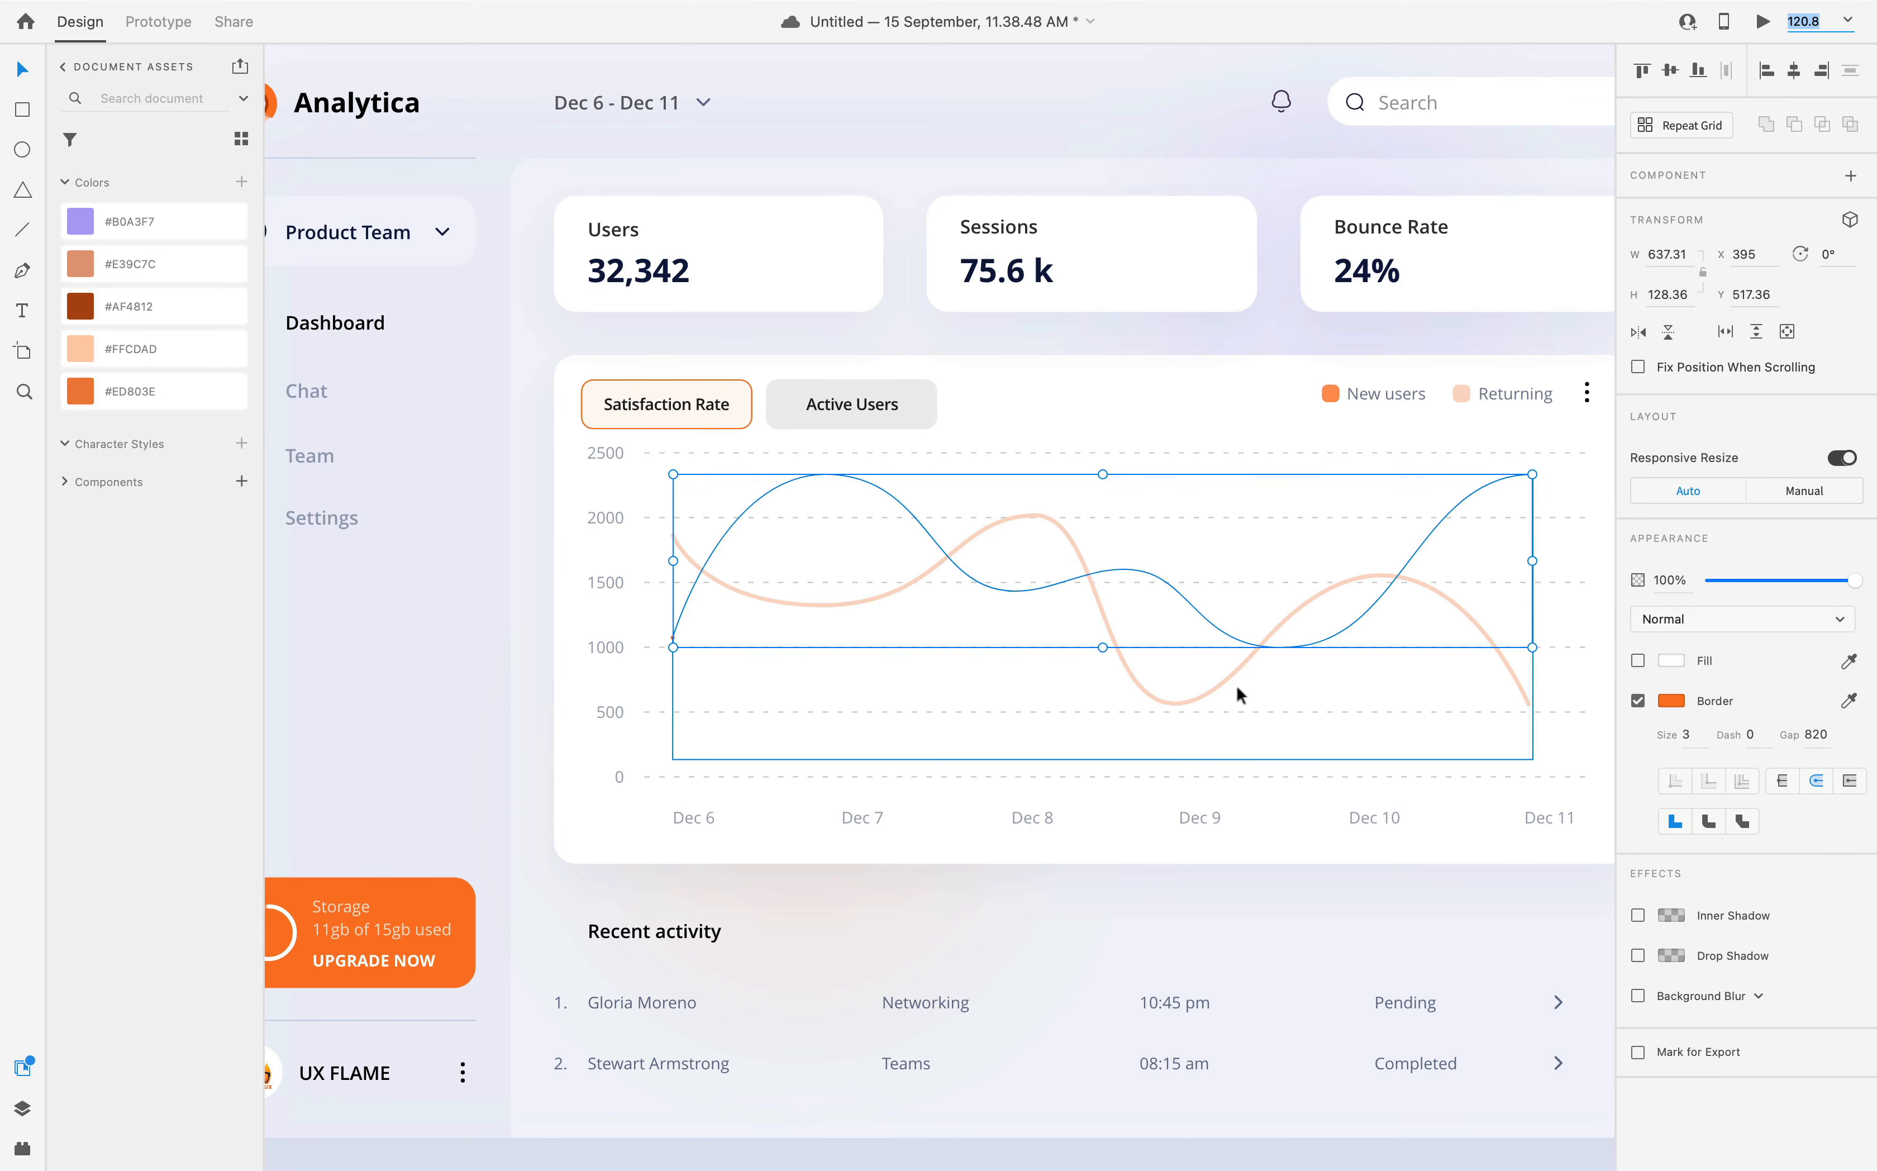
- Set the Returning curve's border gap to 800 and refine it to 900 to hide the line
left_click(1214, 697)
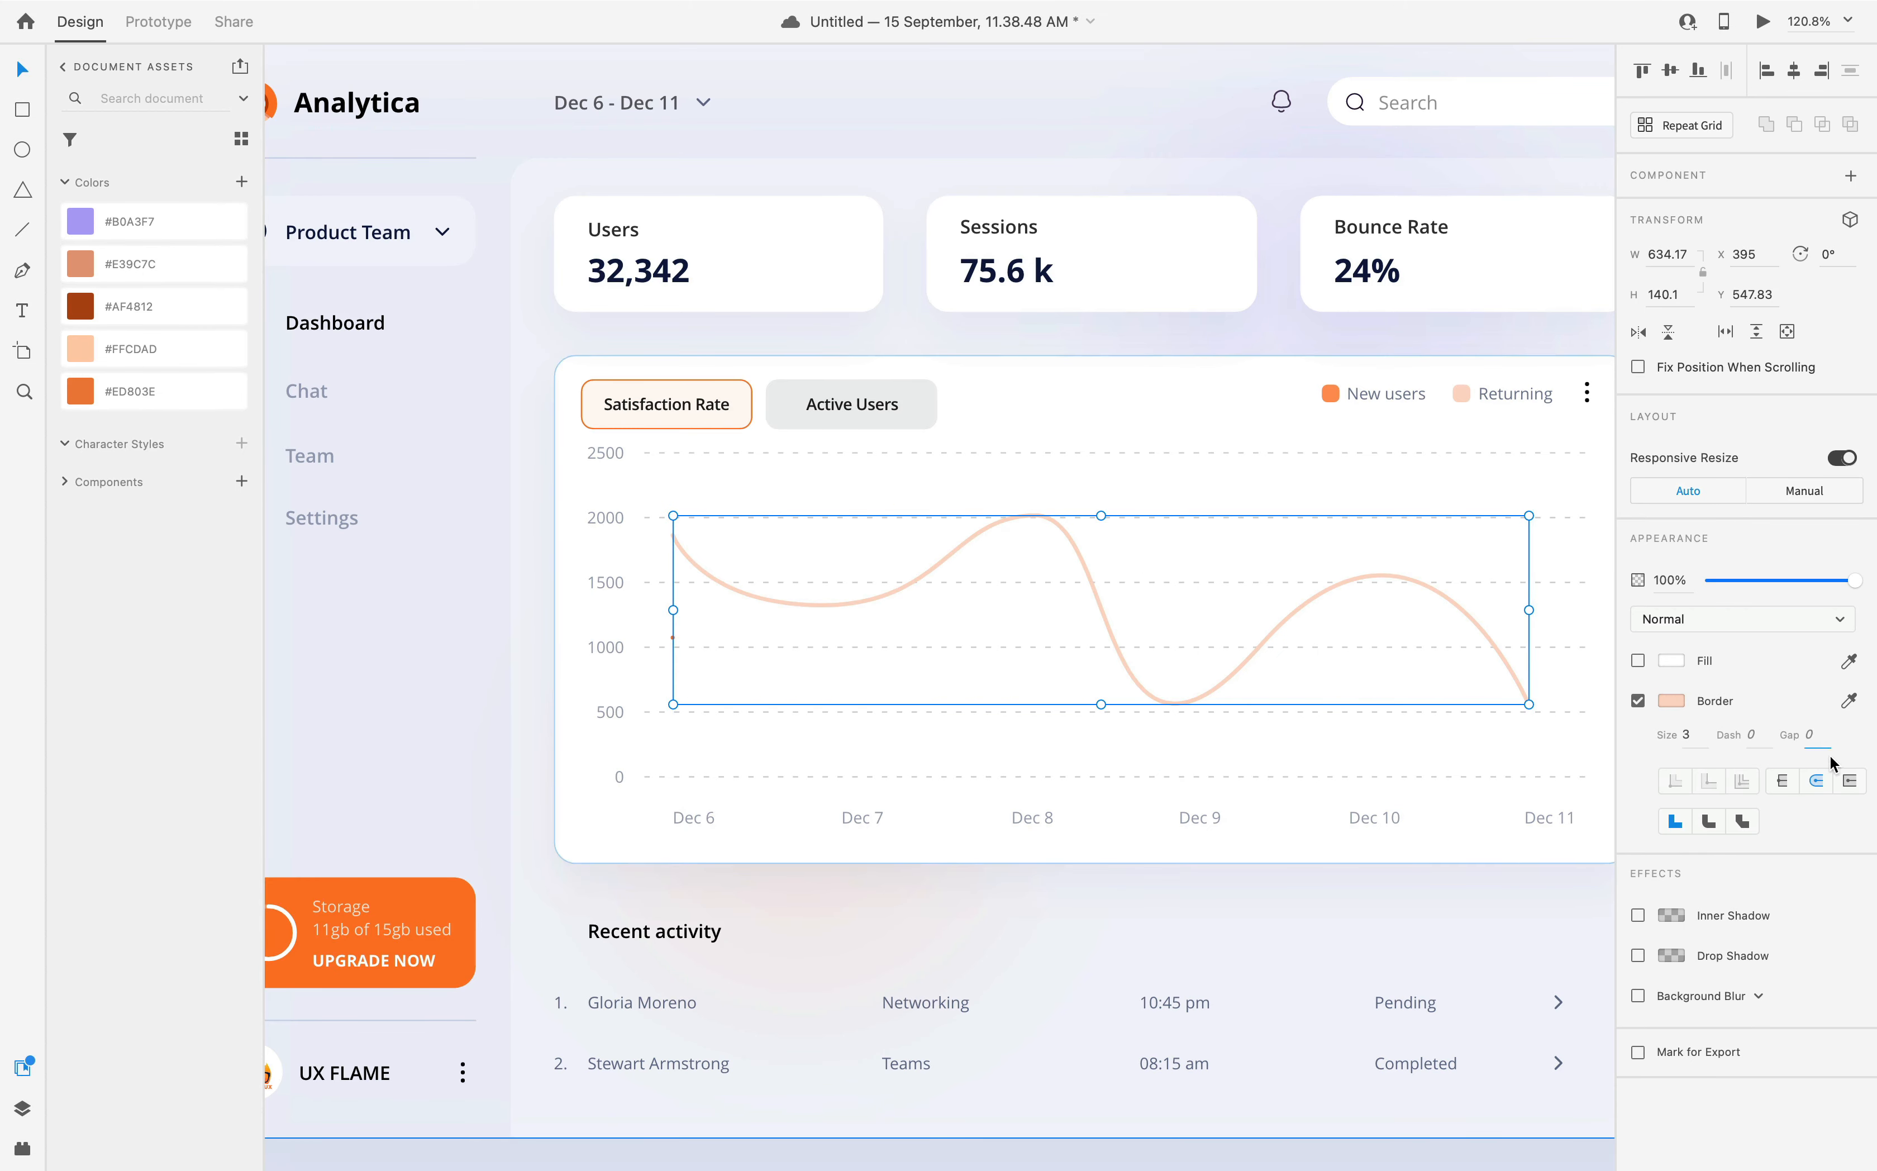
type("00")
key("Return")
scroll(724, 544, "up", 5)
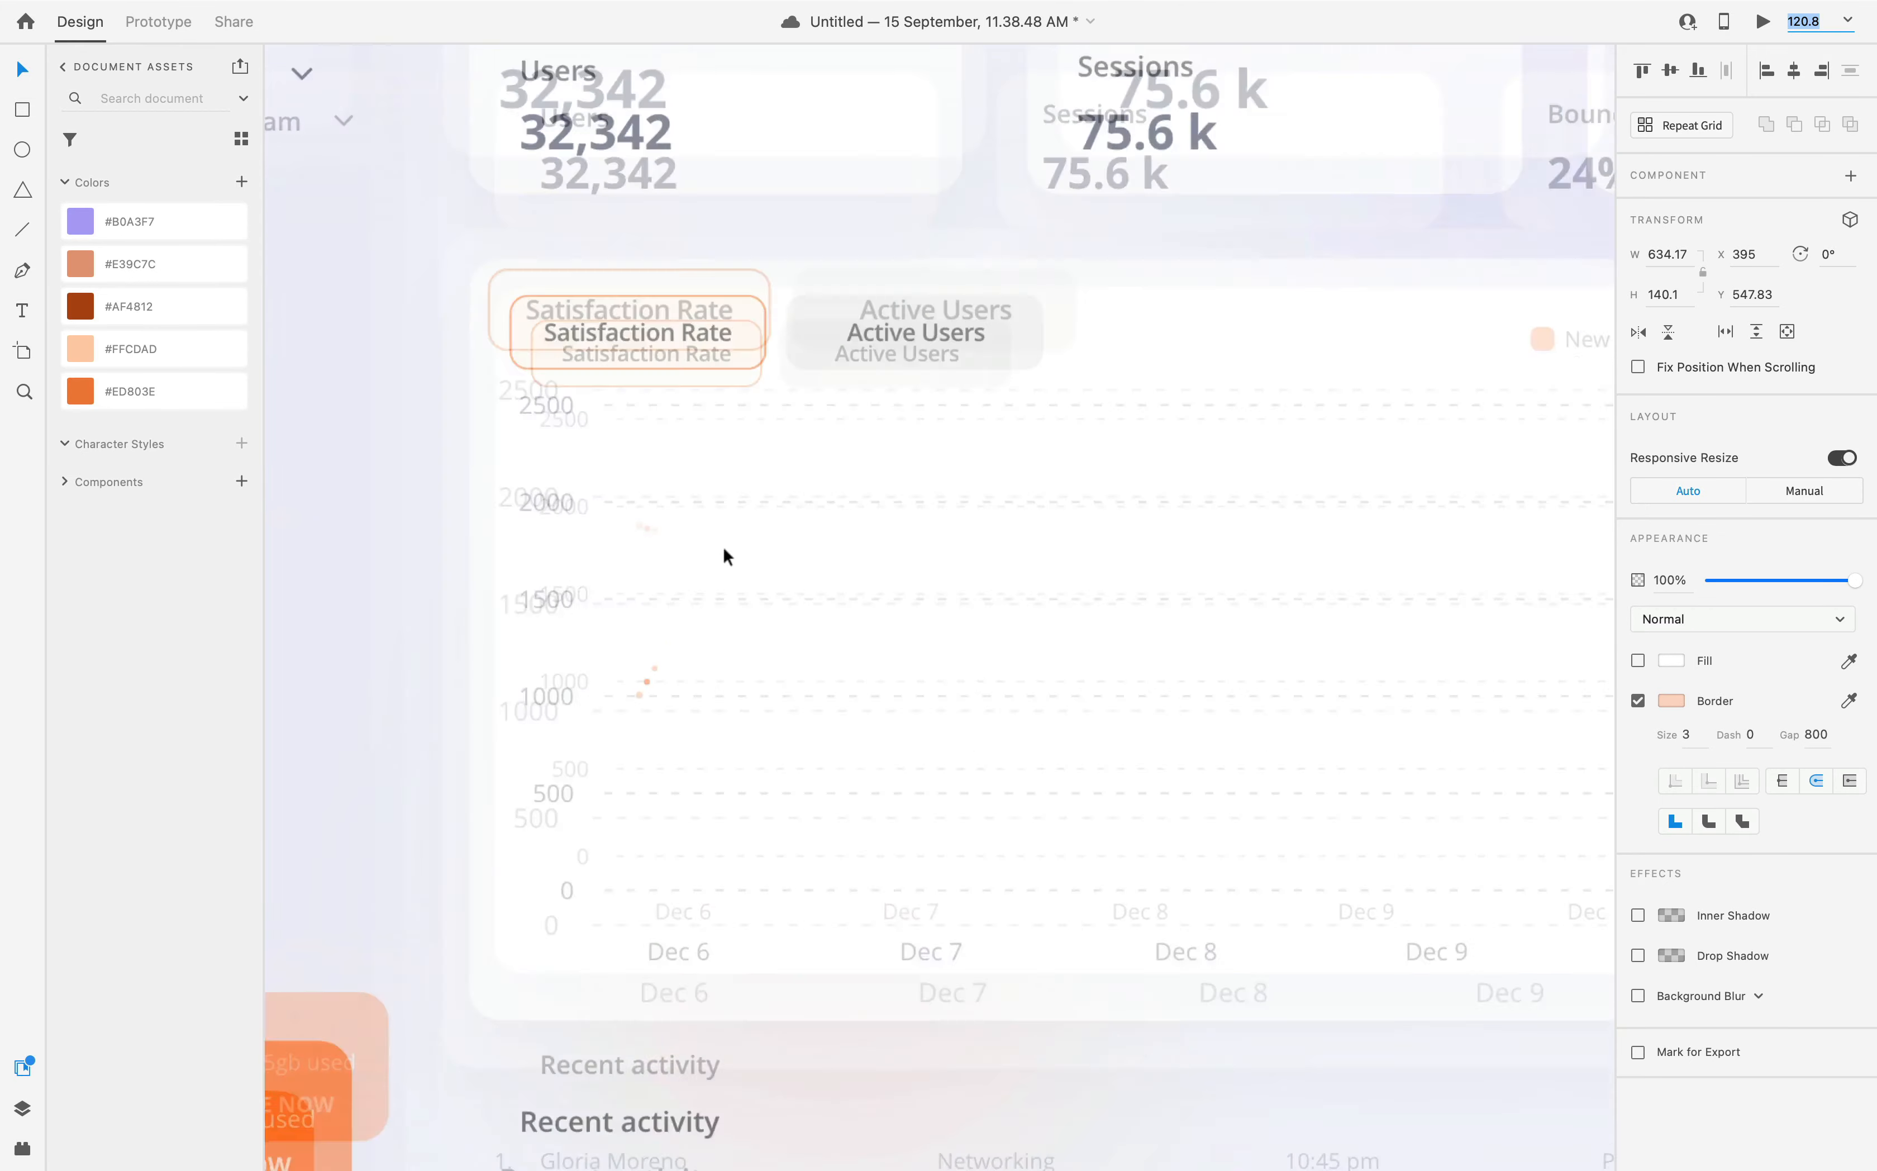
scroll(1217, 633, "right", 5)
left_click(1197, 527)
scroll(1185, 469, "down", 5)
scroll(1186, 468, "right", 2)
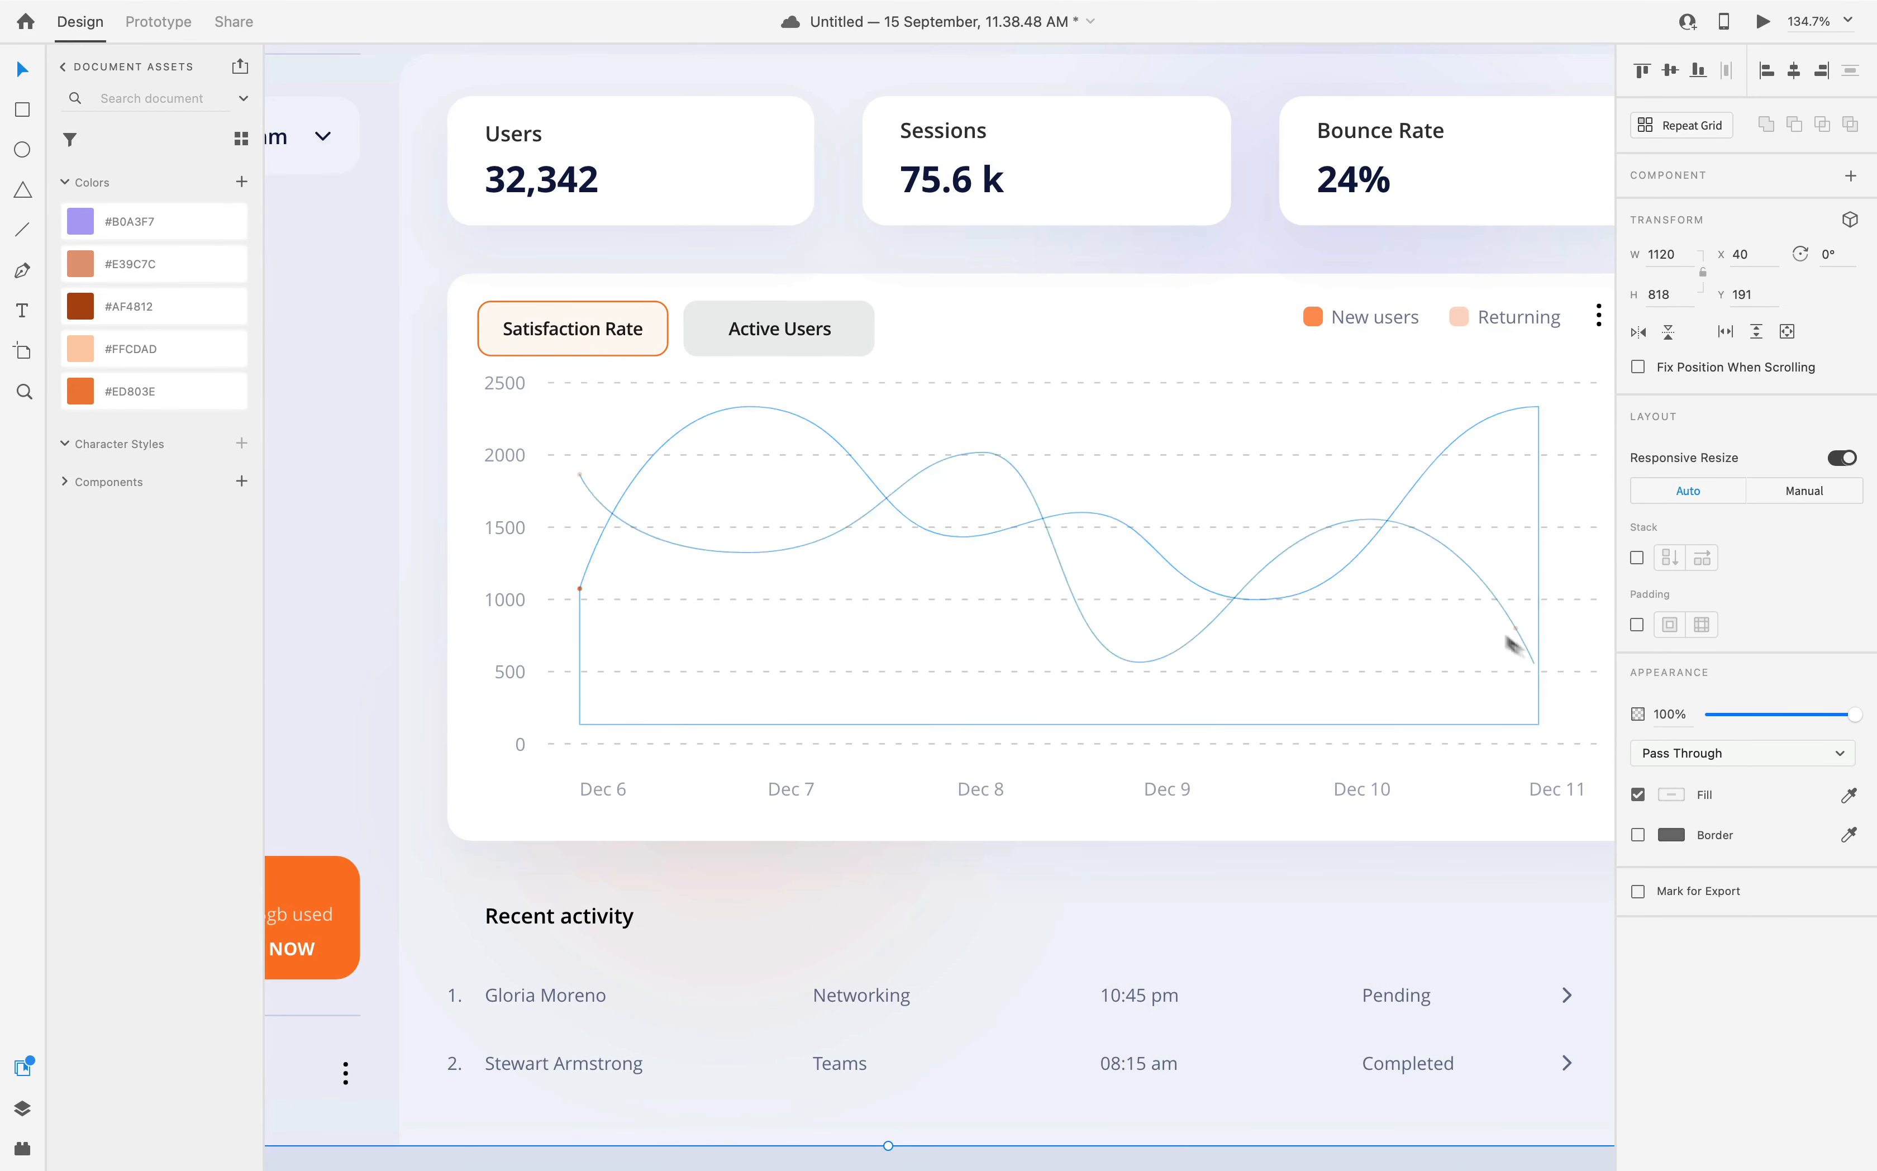
double_click(1519, 638)
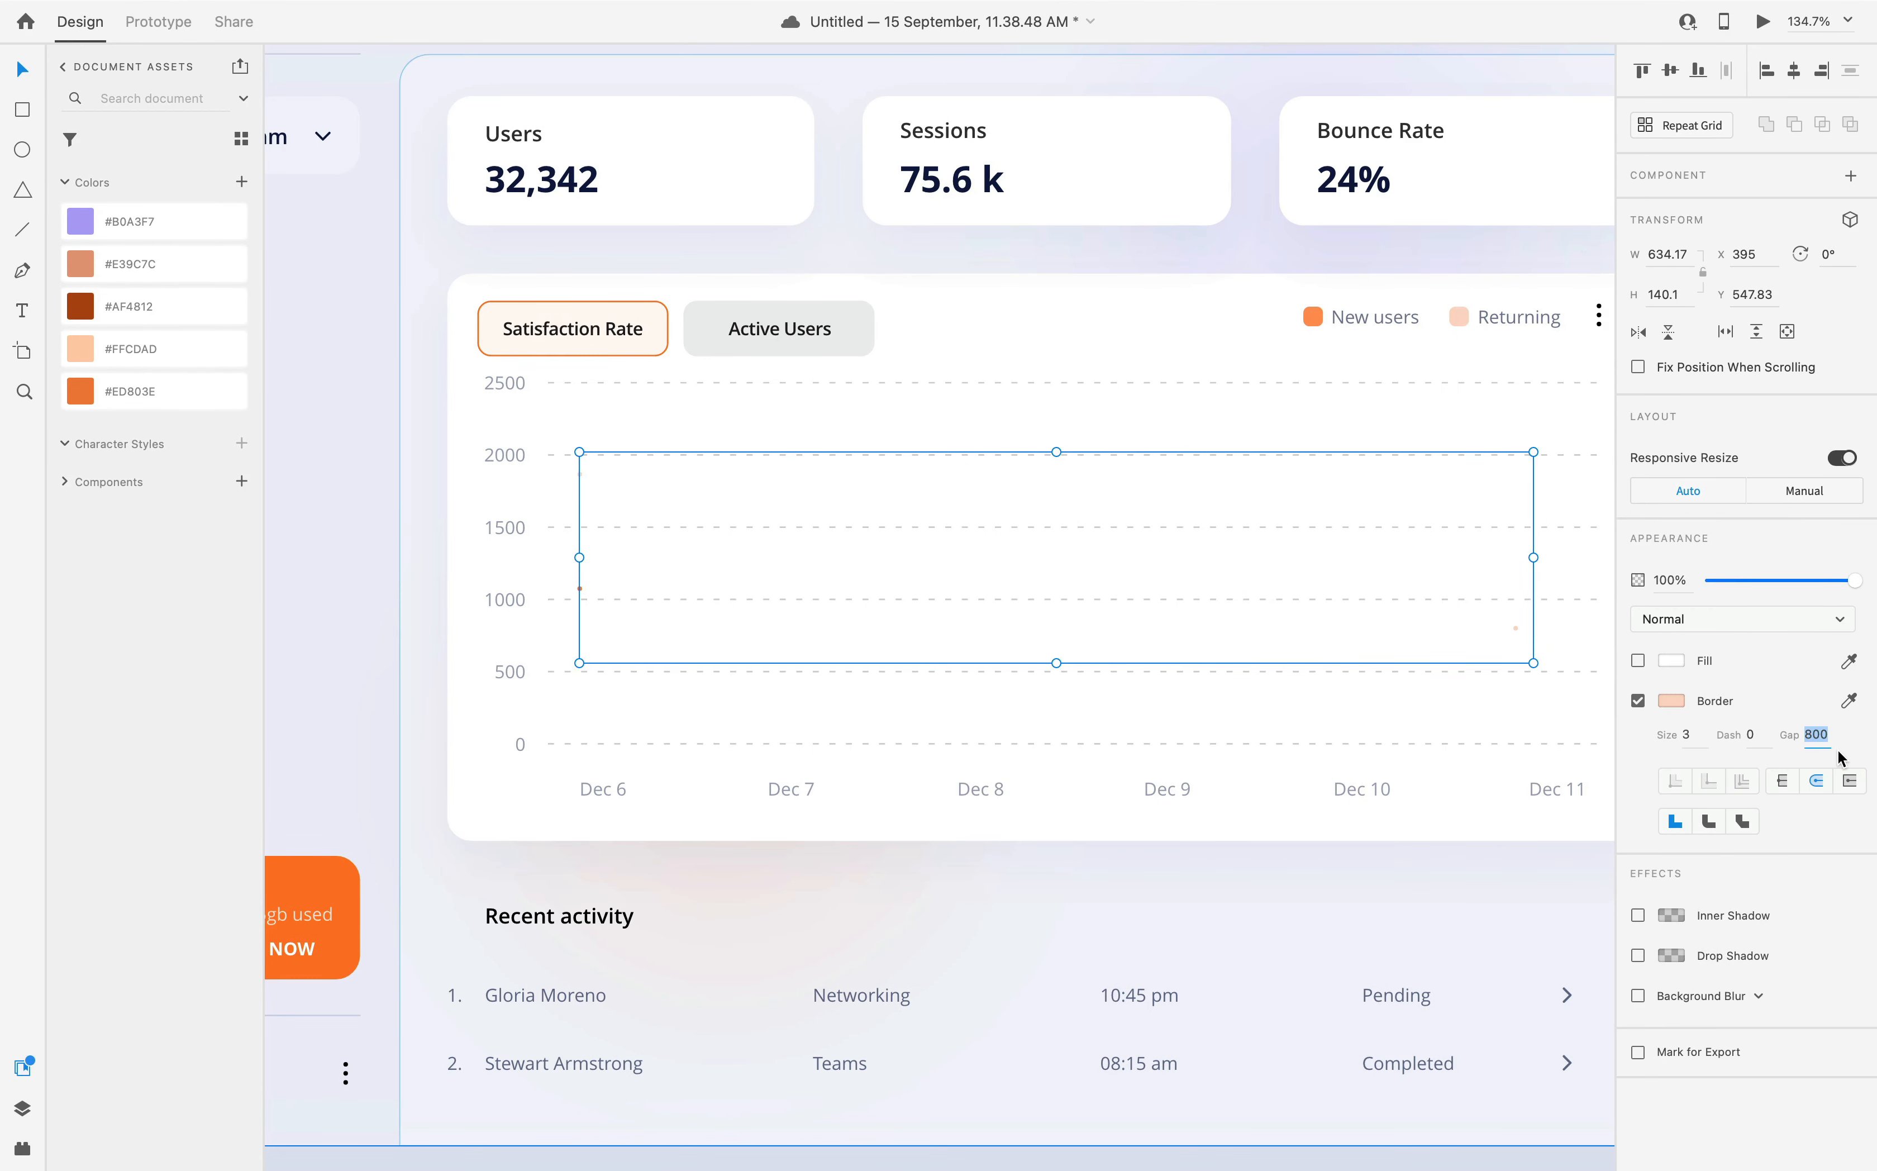
type("800")
key("Tab")
left_click(1469, 726)
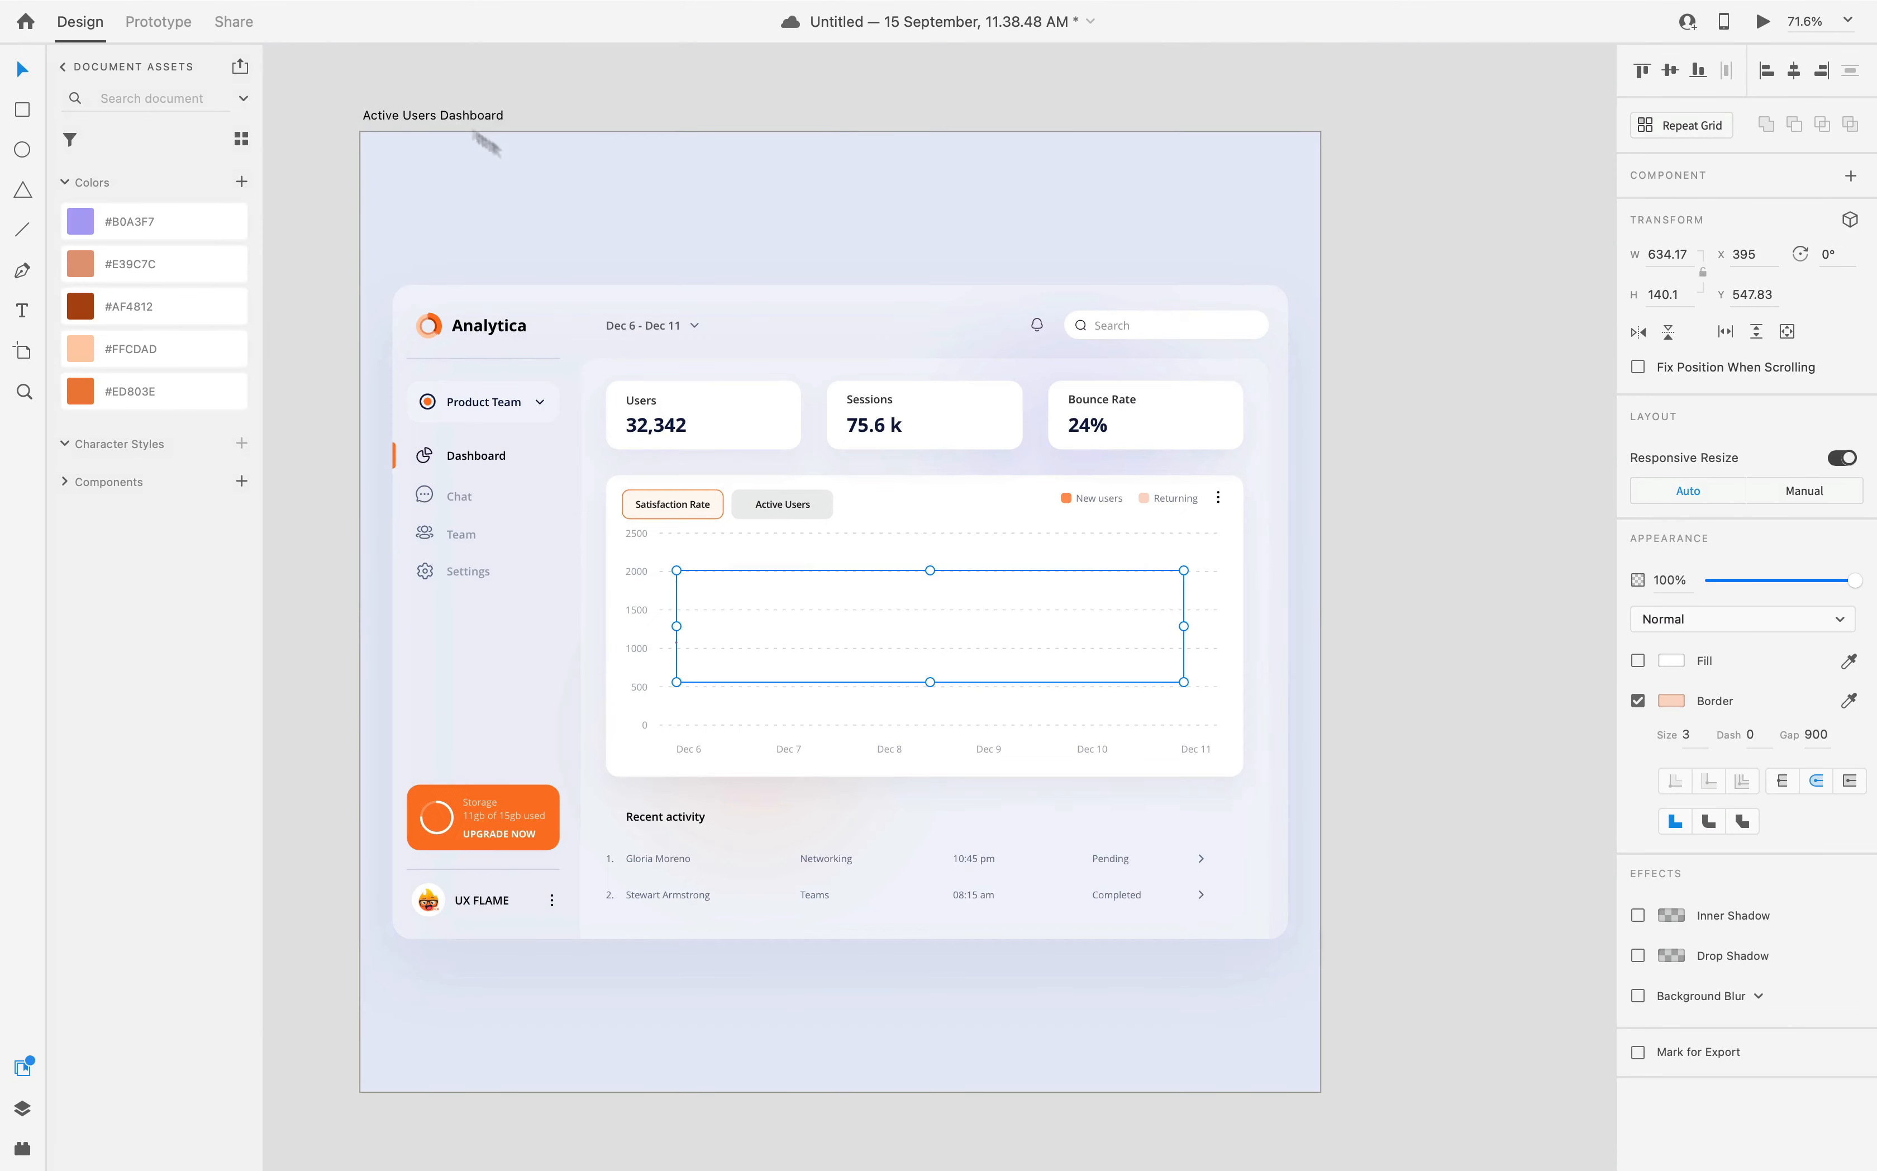
- Duplicate the Active Users Dashboard artboard and set the New users curve's border dash to 820 on the copy
left_click(473, 75)
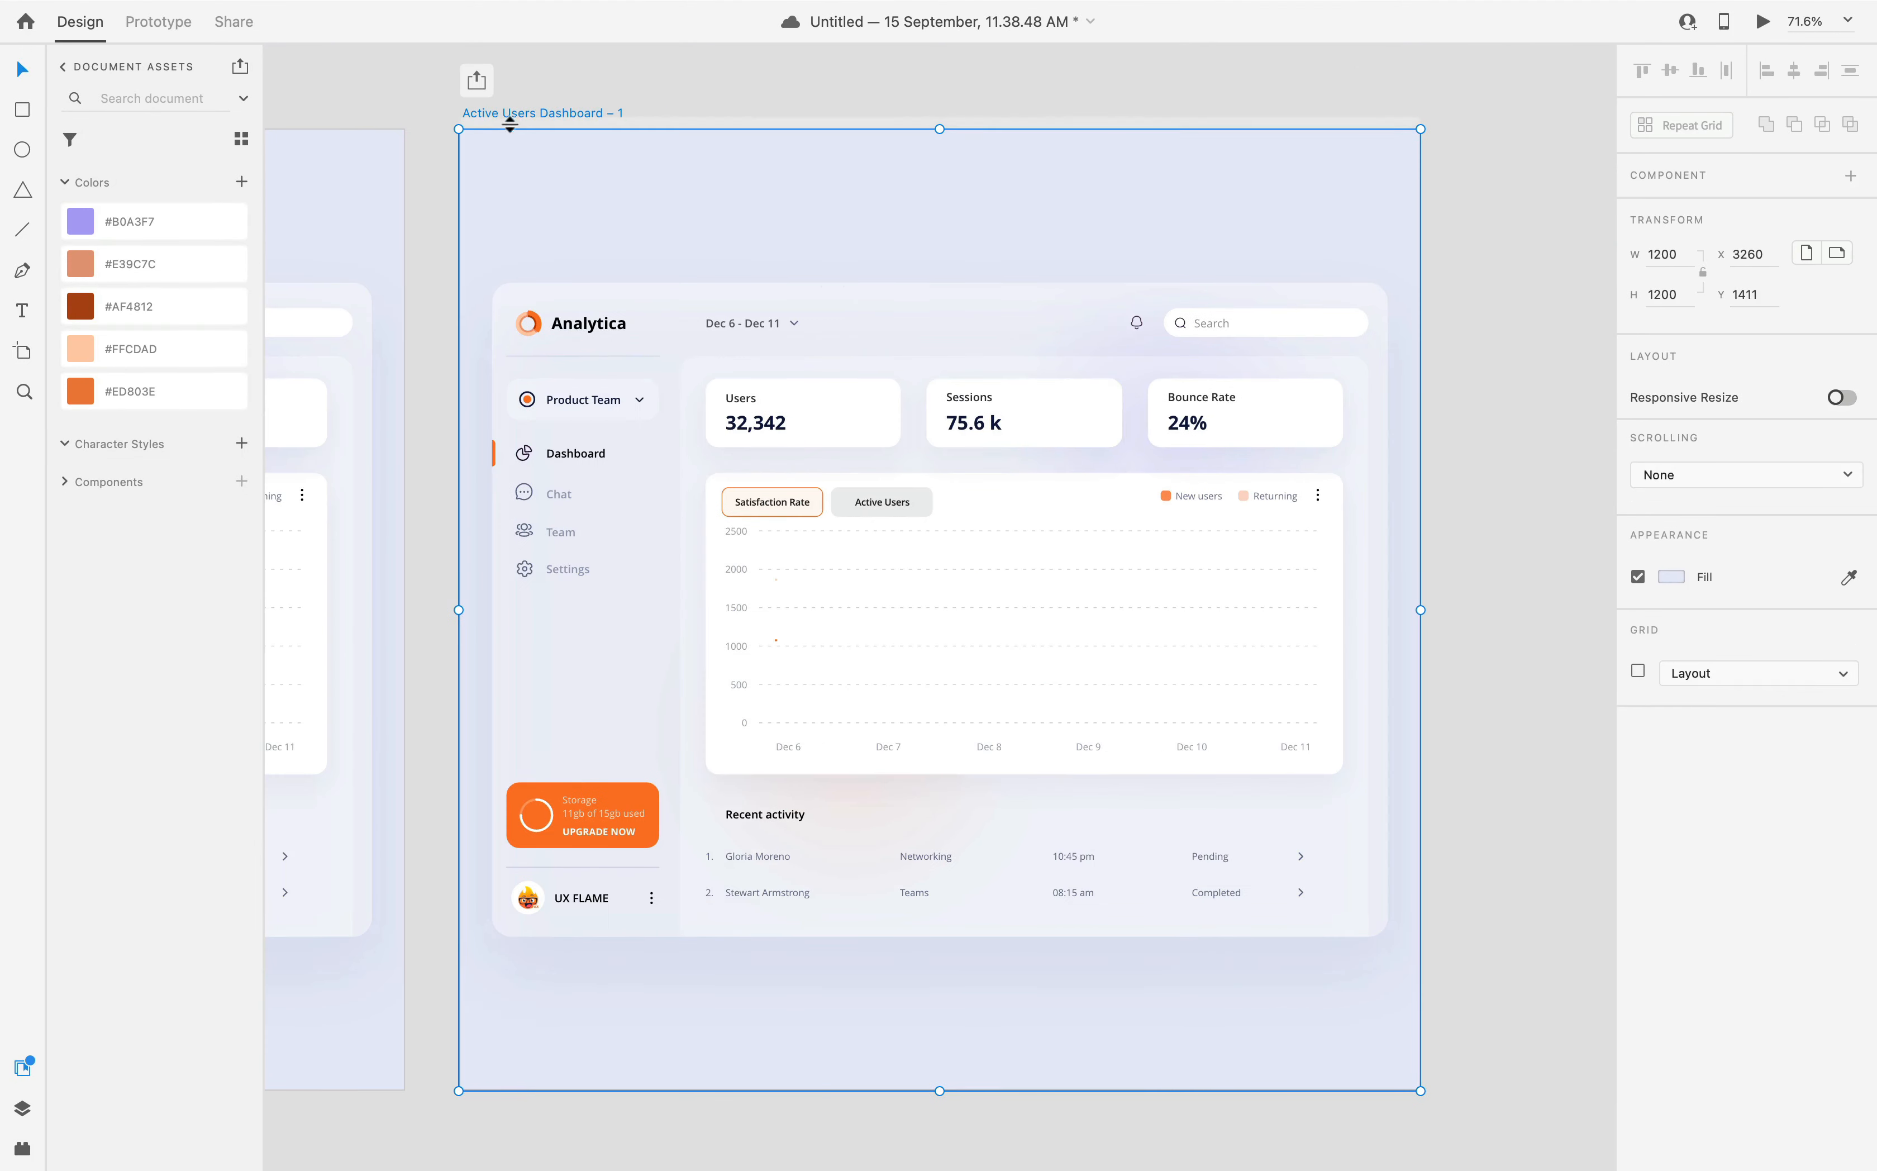
scroll(821, 590, "up", 5)
double_click(742, 579)
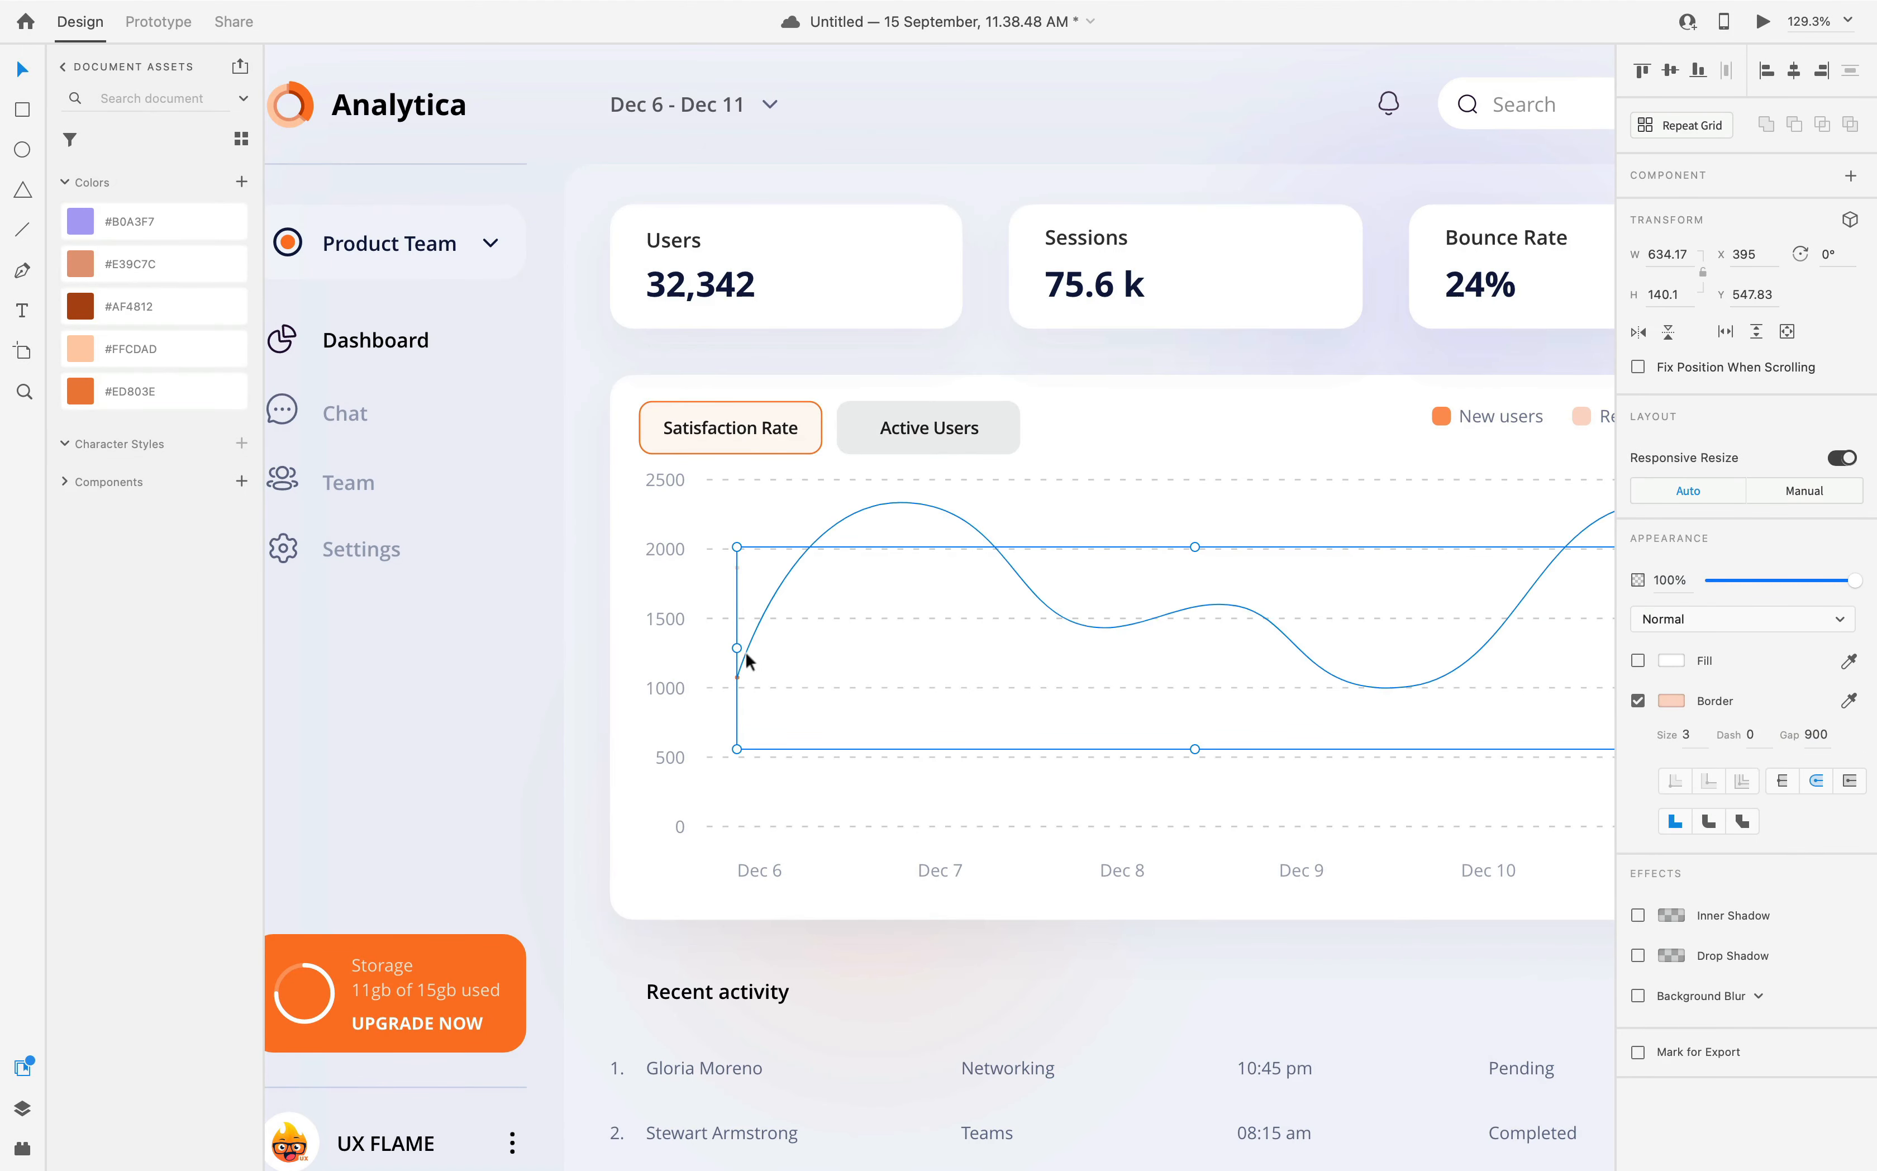
left_click(747, 653)
left_click(1751, 734)
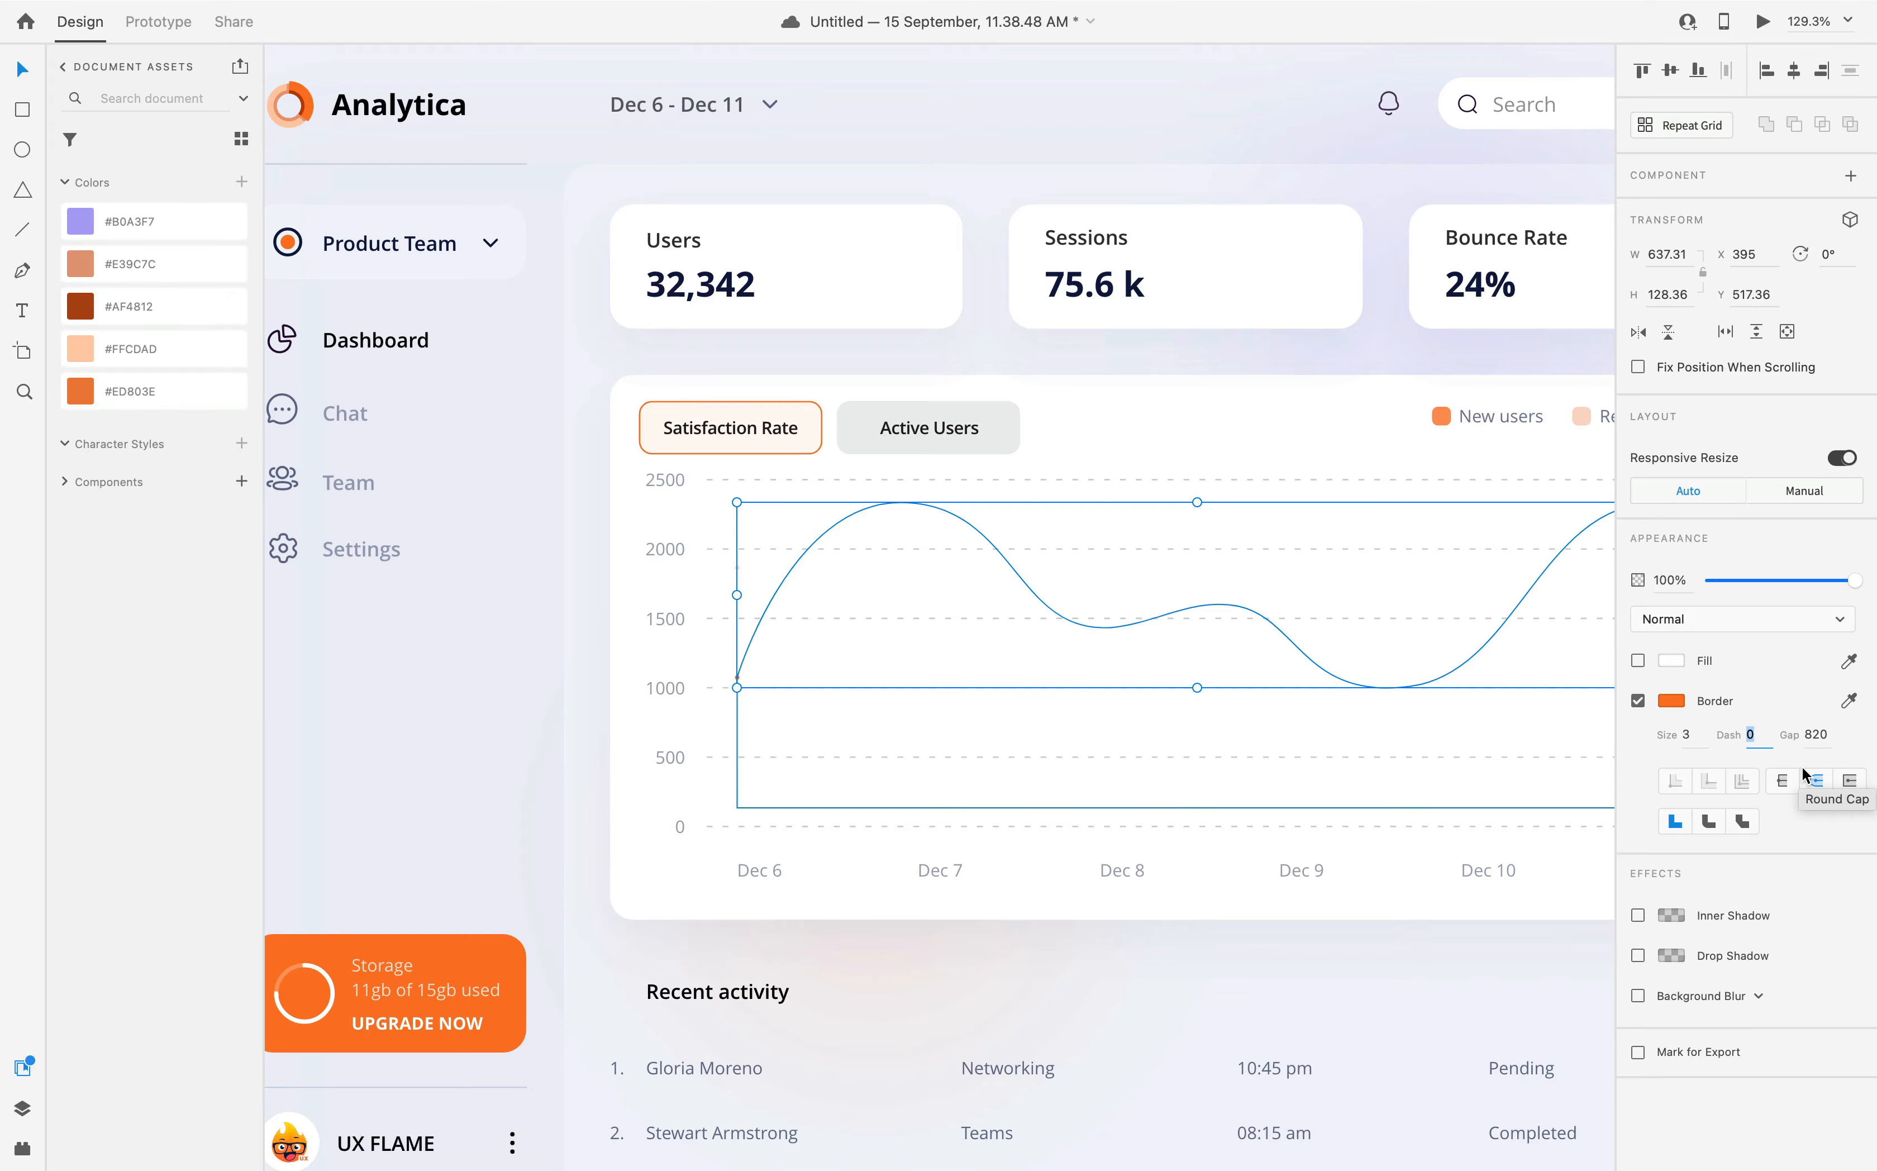
type("820")
key("Tab")
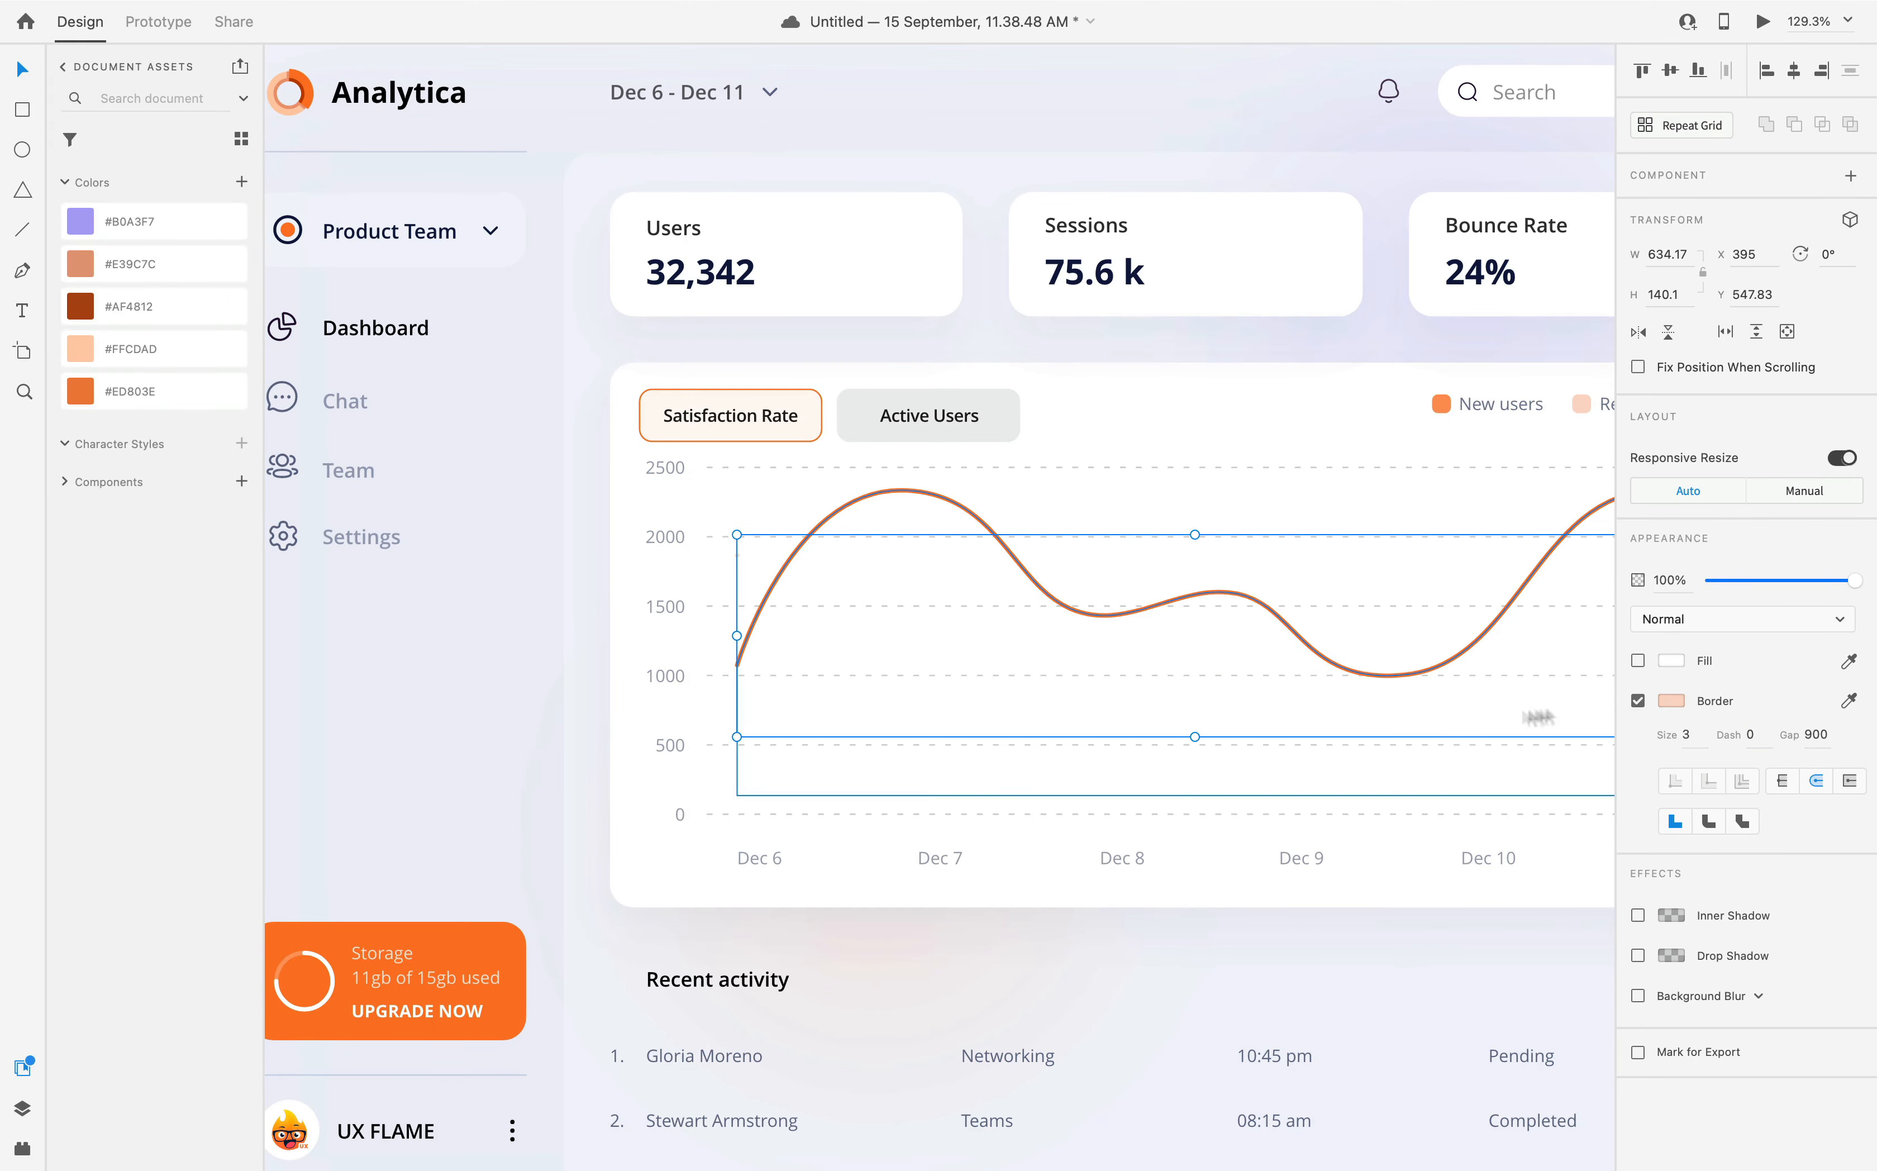
- Set the Returning curve's border dash to 900 on the Active Users Dashboard – 1 artboard
type("0")
key("Tab")
scroll(820, 537, "down", 5)
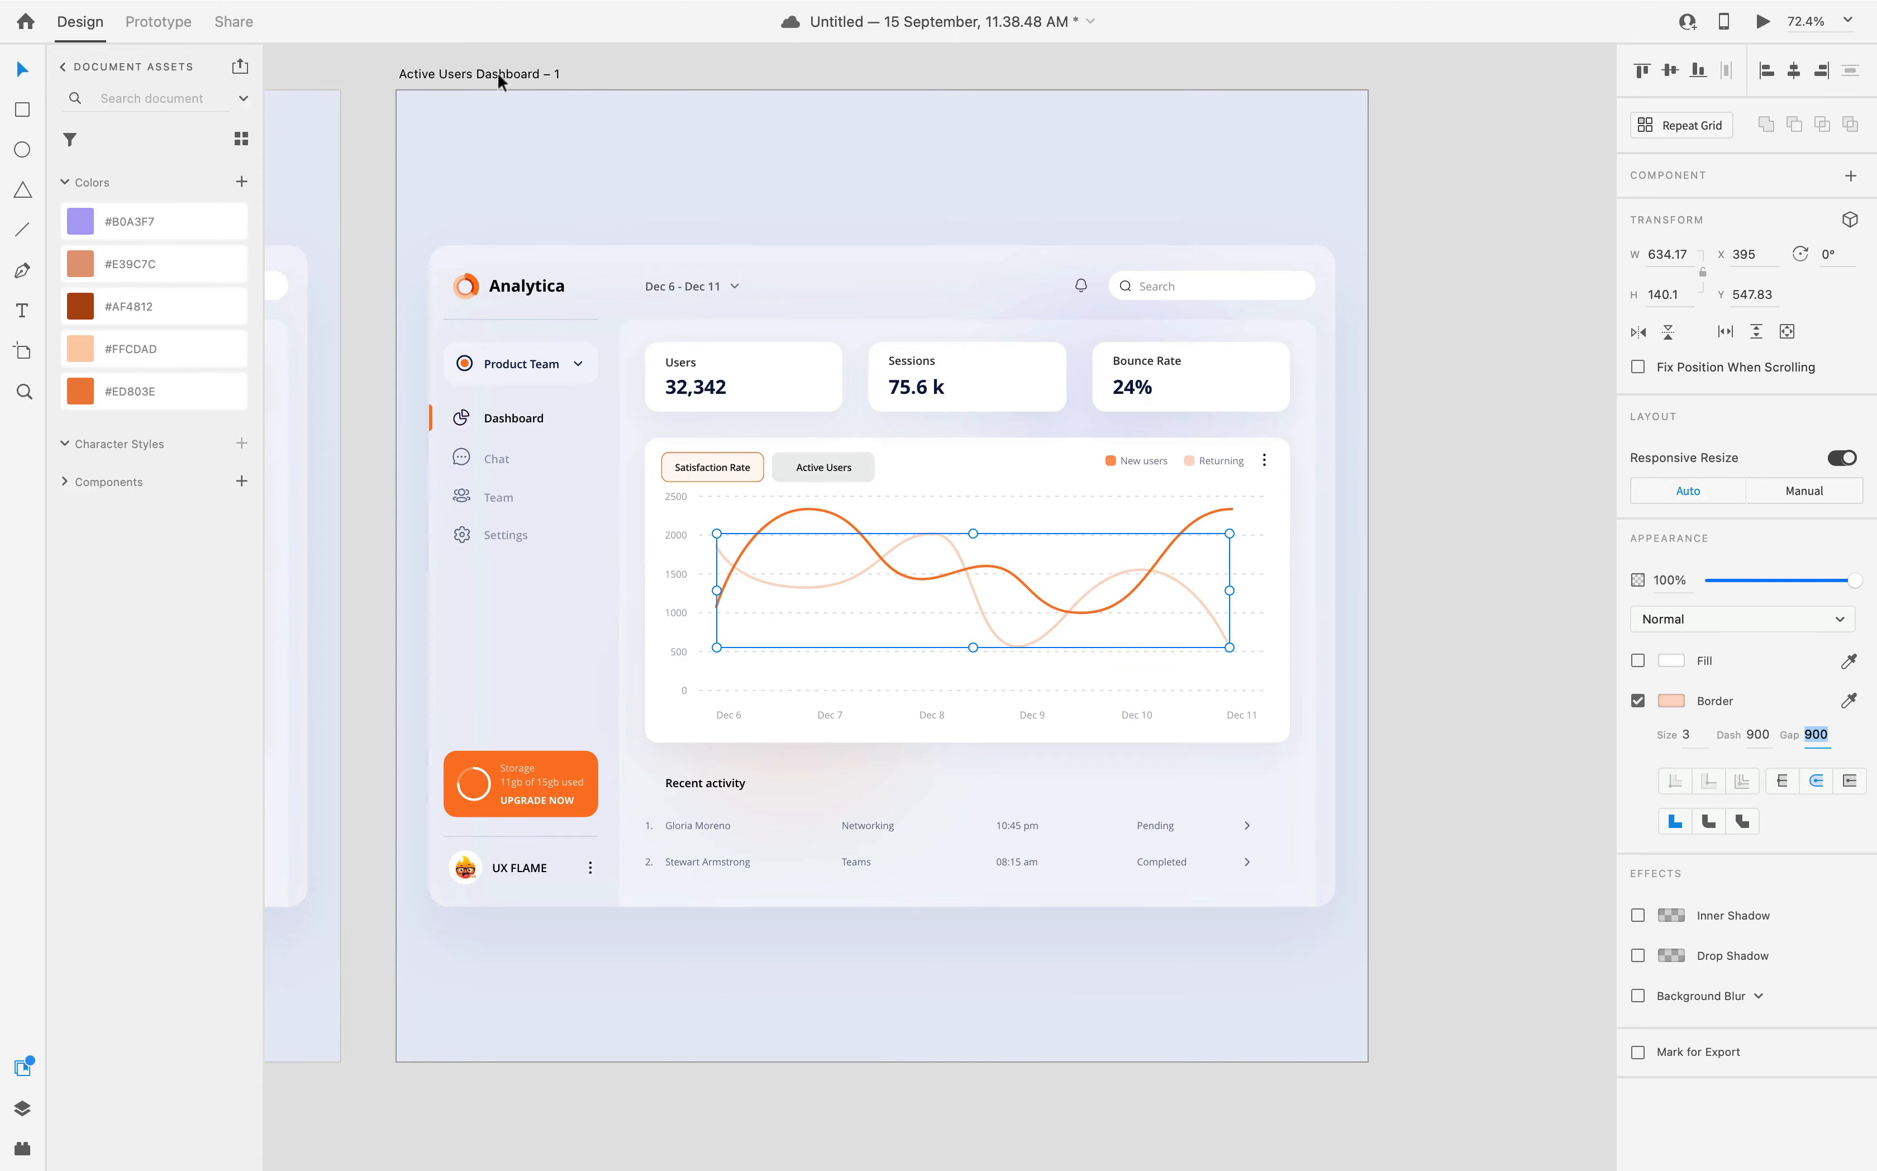
- Duplicate the Active Users Dashboard – 1 artboard and raise the gradient area fill beneath the New users curve to full opacity on the copy
left_click(497, 74)
key("ctrl+d")
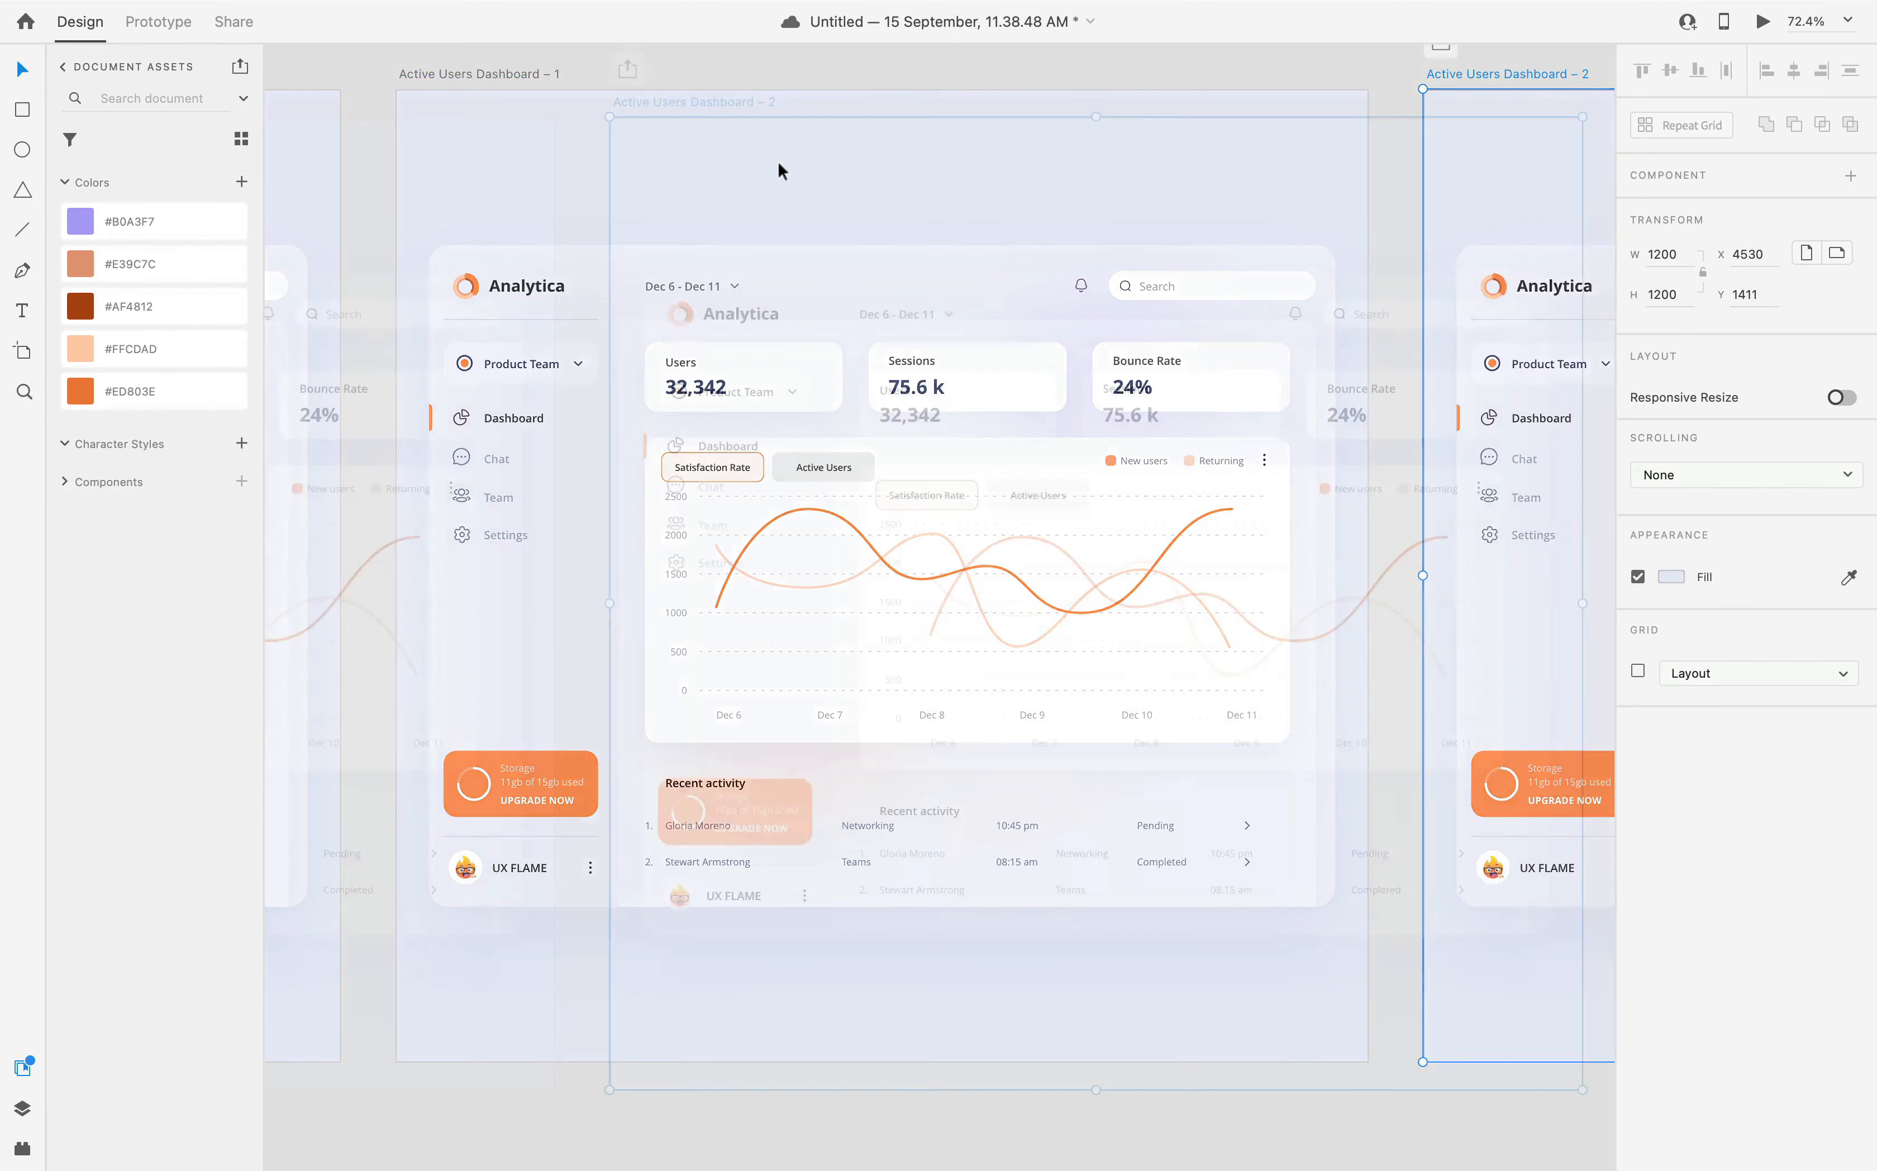
left_click(880, 579)
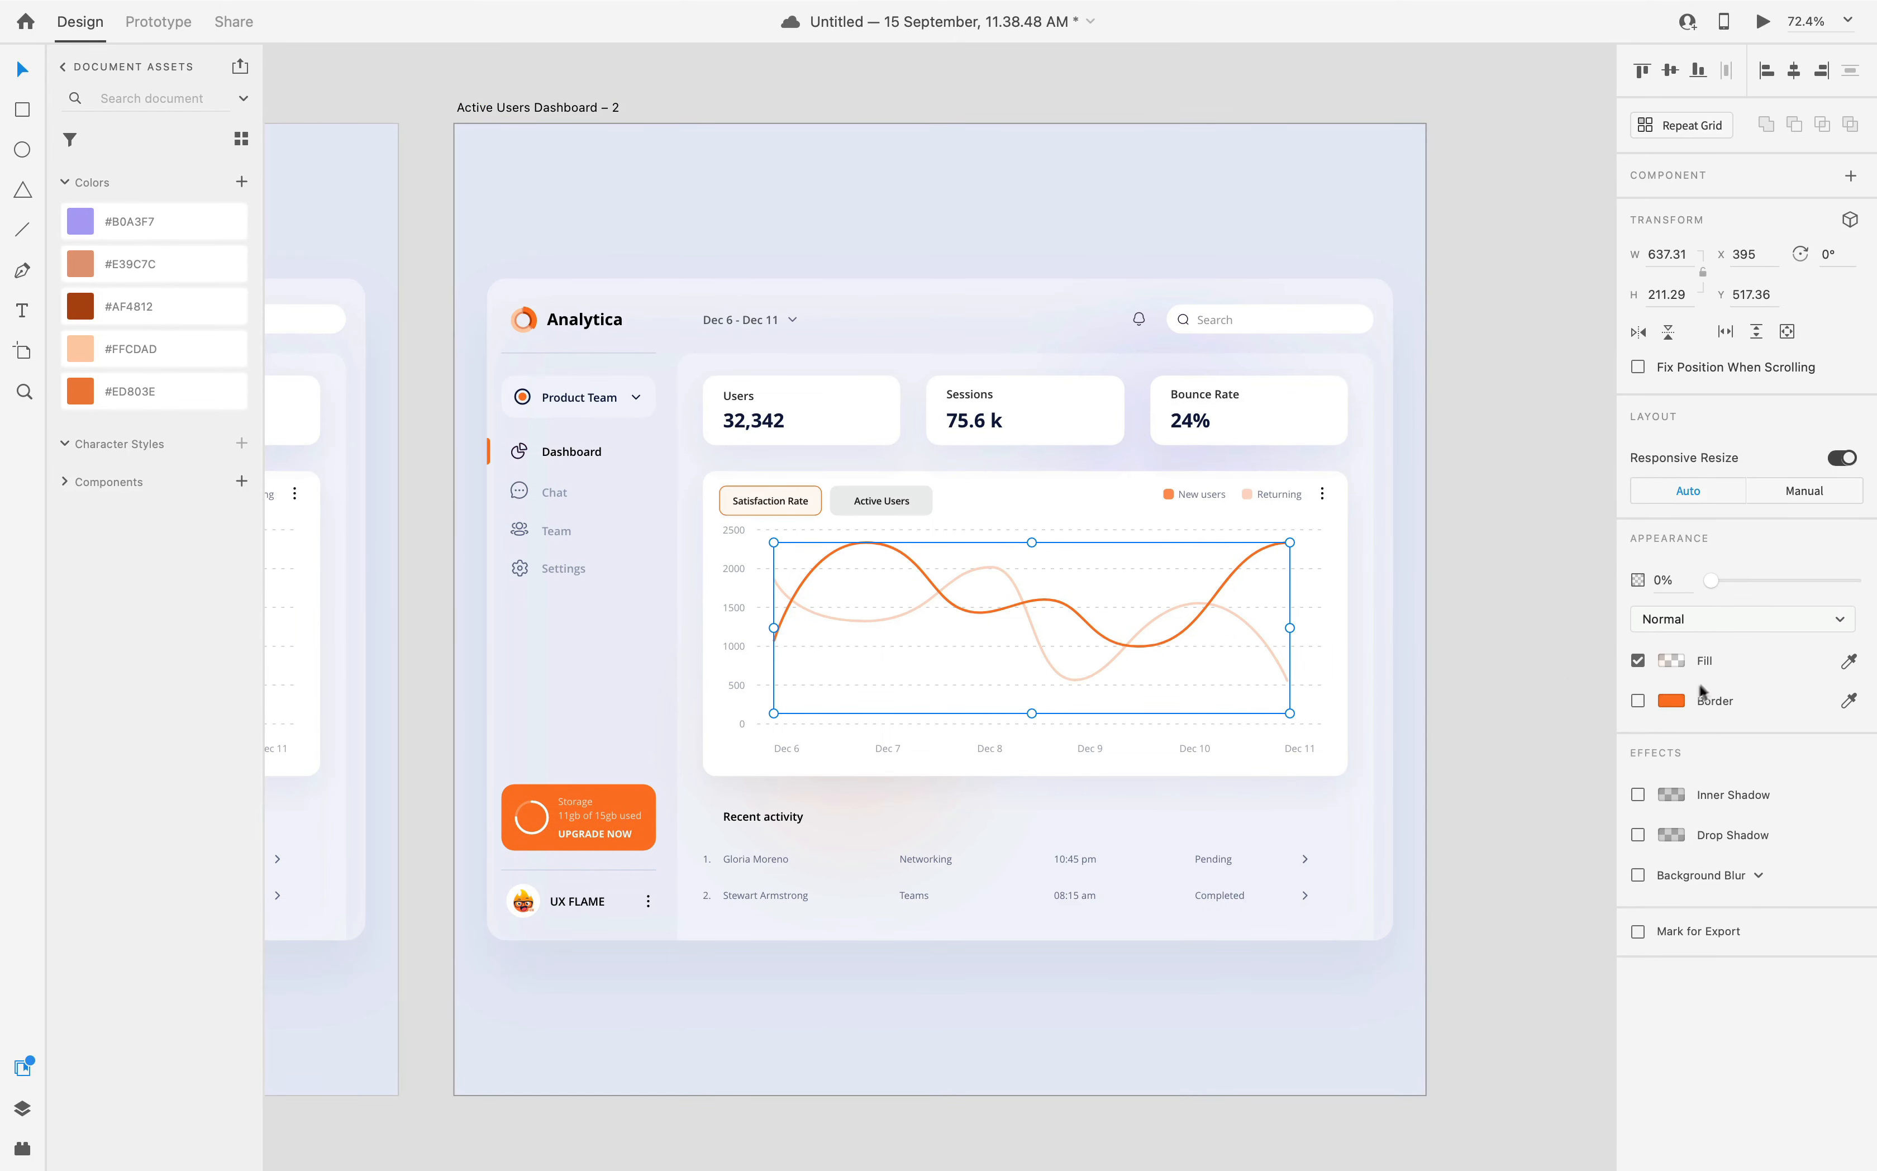
left_click_drag(1711, 582, 1871, 590)
left_click(1497, 599)
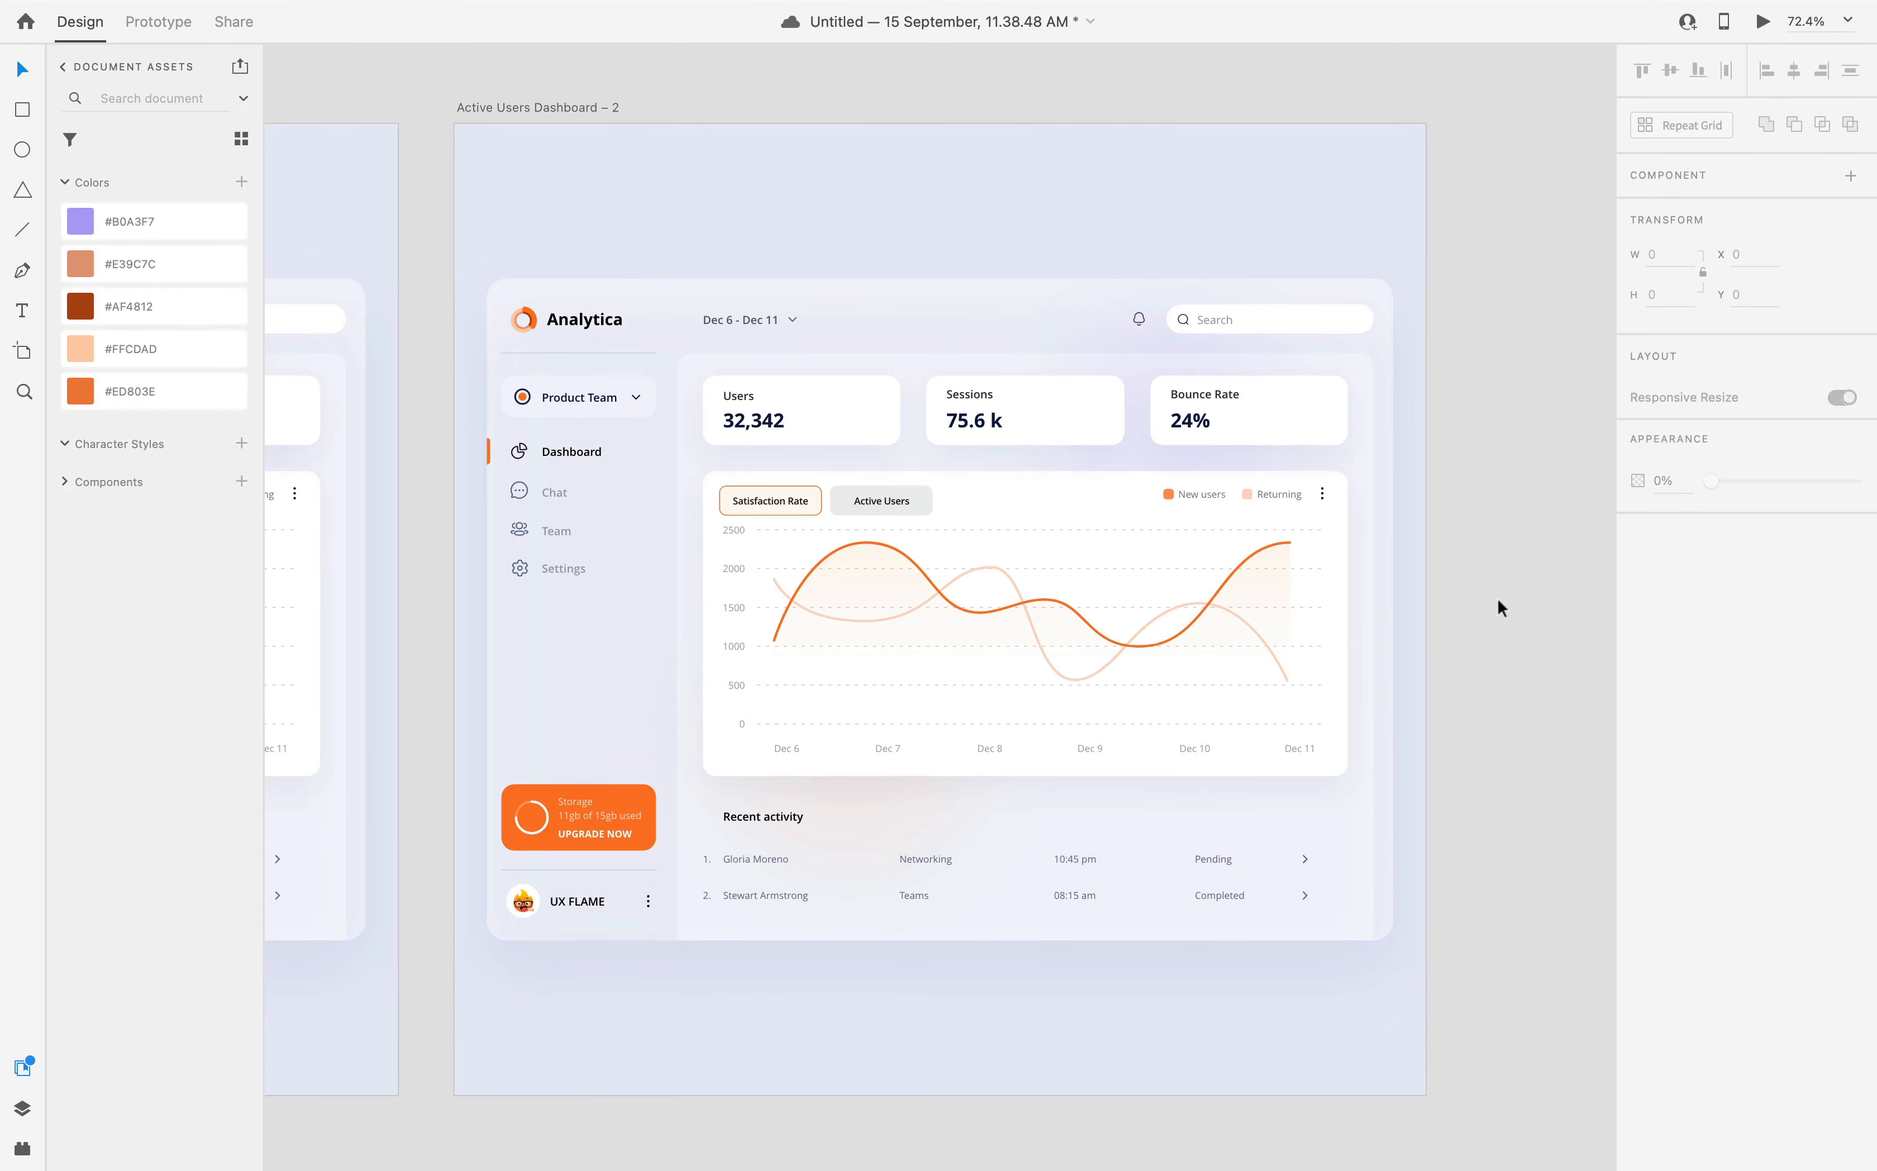
- Give the Active Users button on the first Active Users Dashboard artboard an orange border and a pale cream fill
scroll(1498, 599, "down", 3)
scroll(1498, 599, "left", 5)
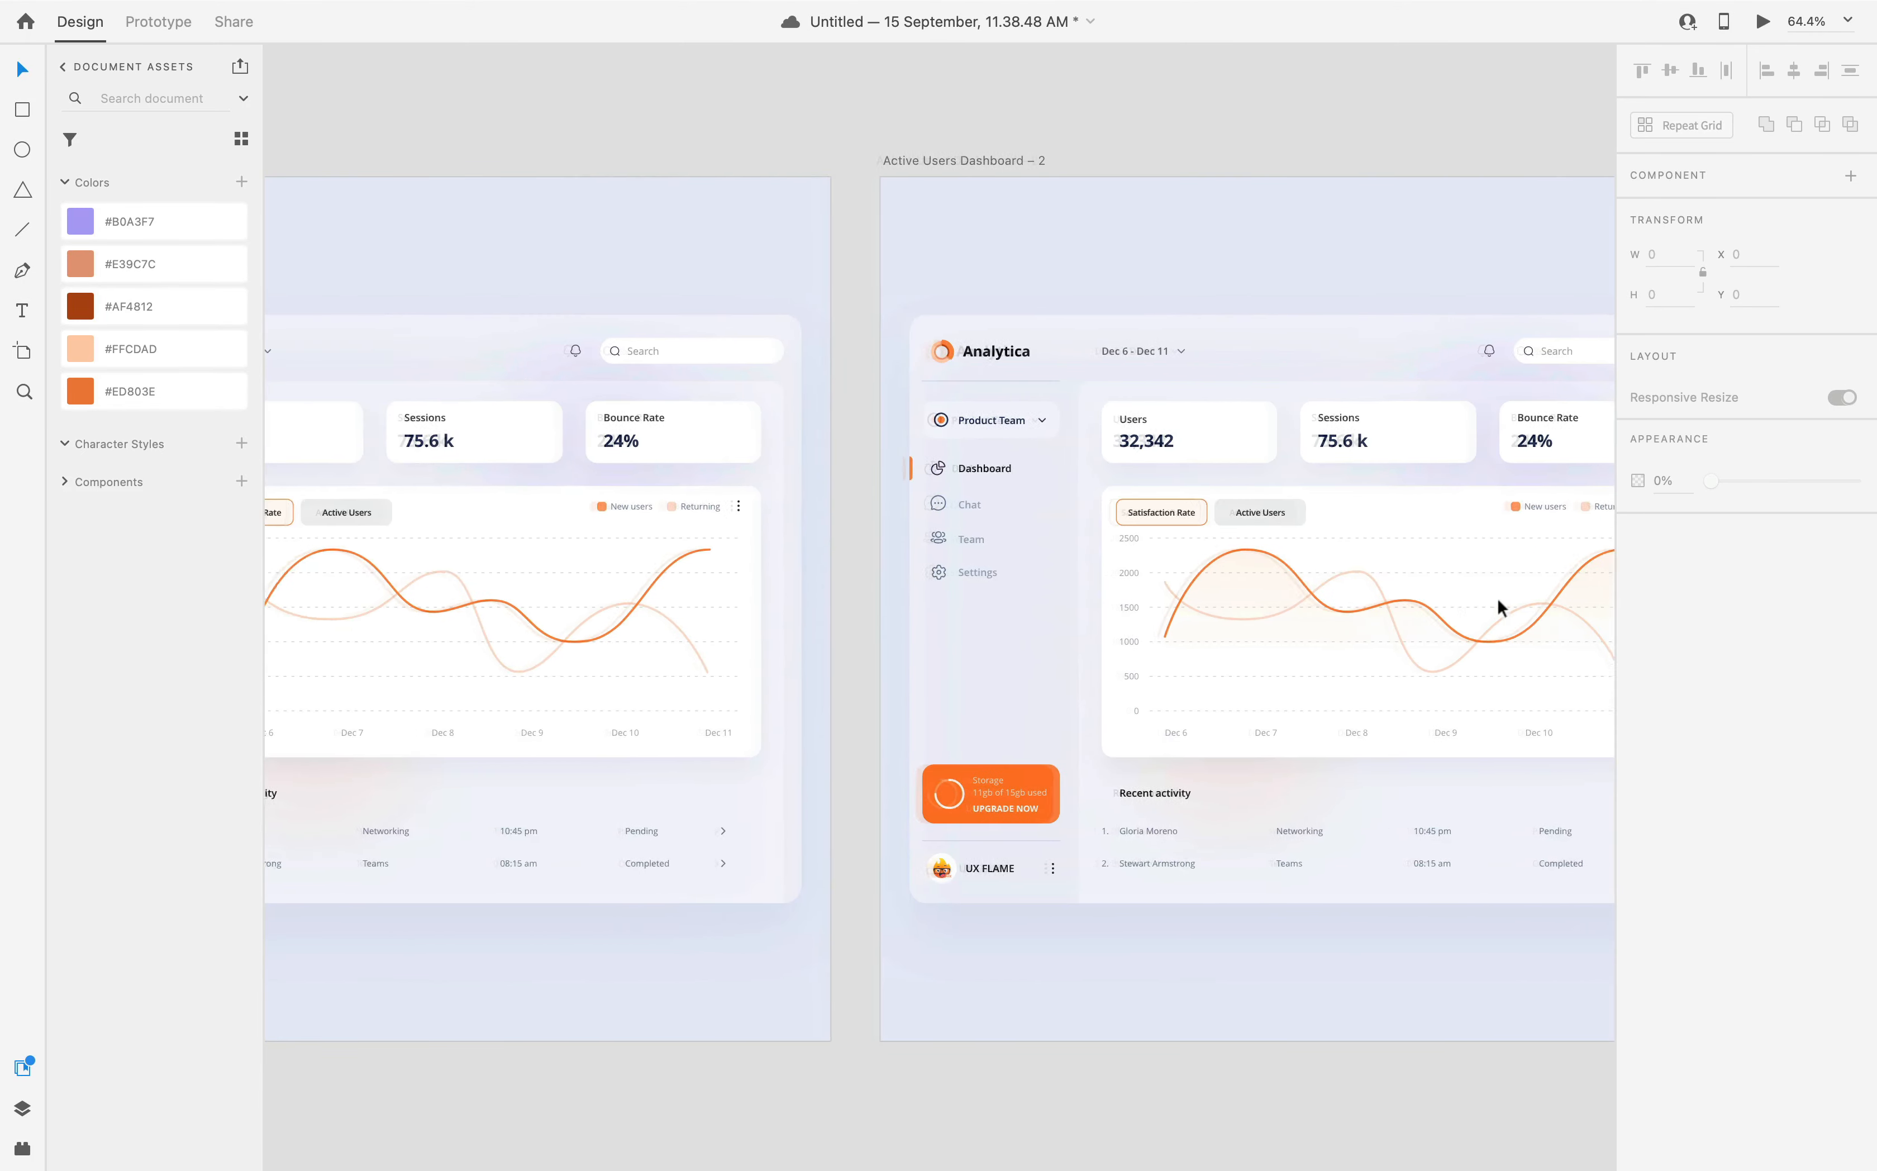
scroll(1498, 599, "left", 6)
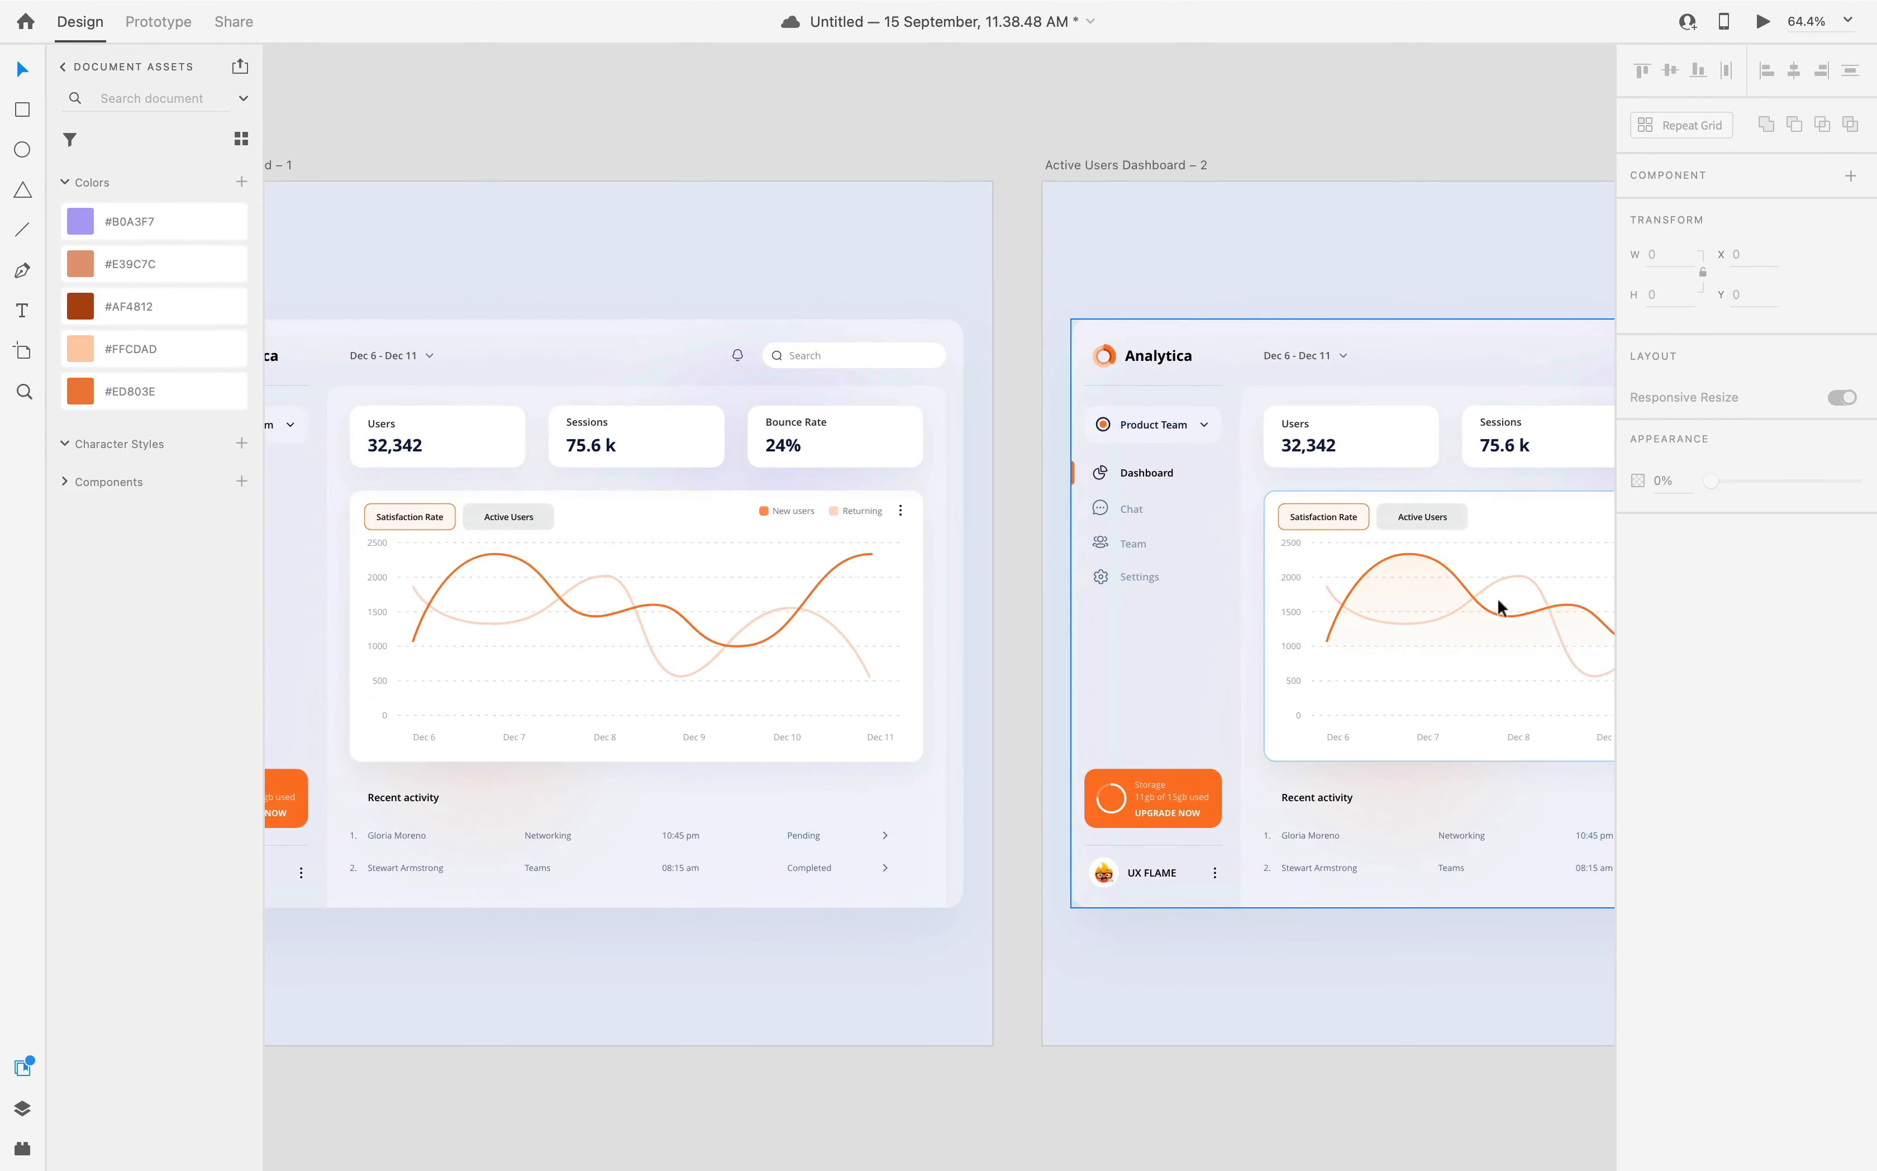
scroll(1498, 599, "left", 12)
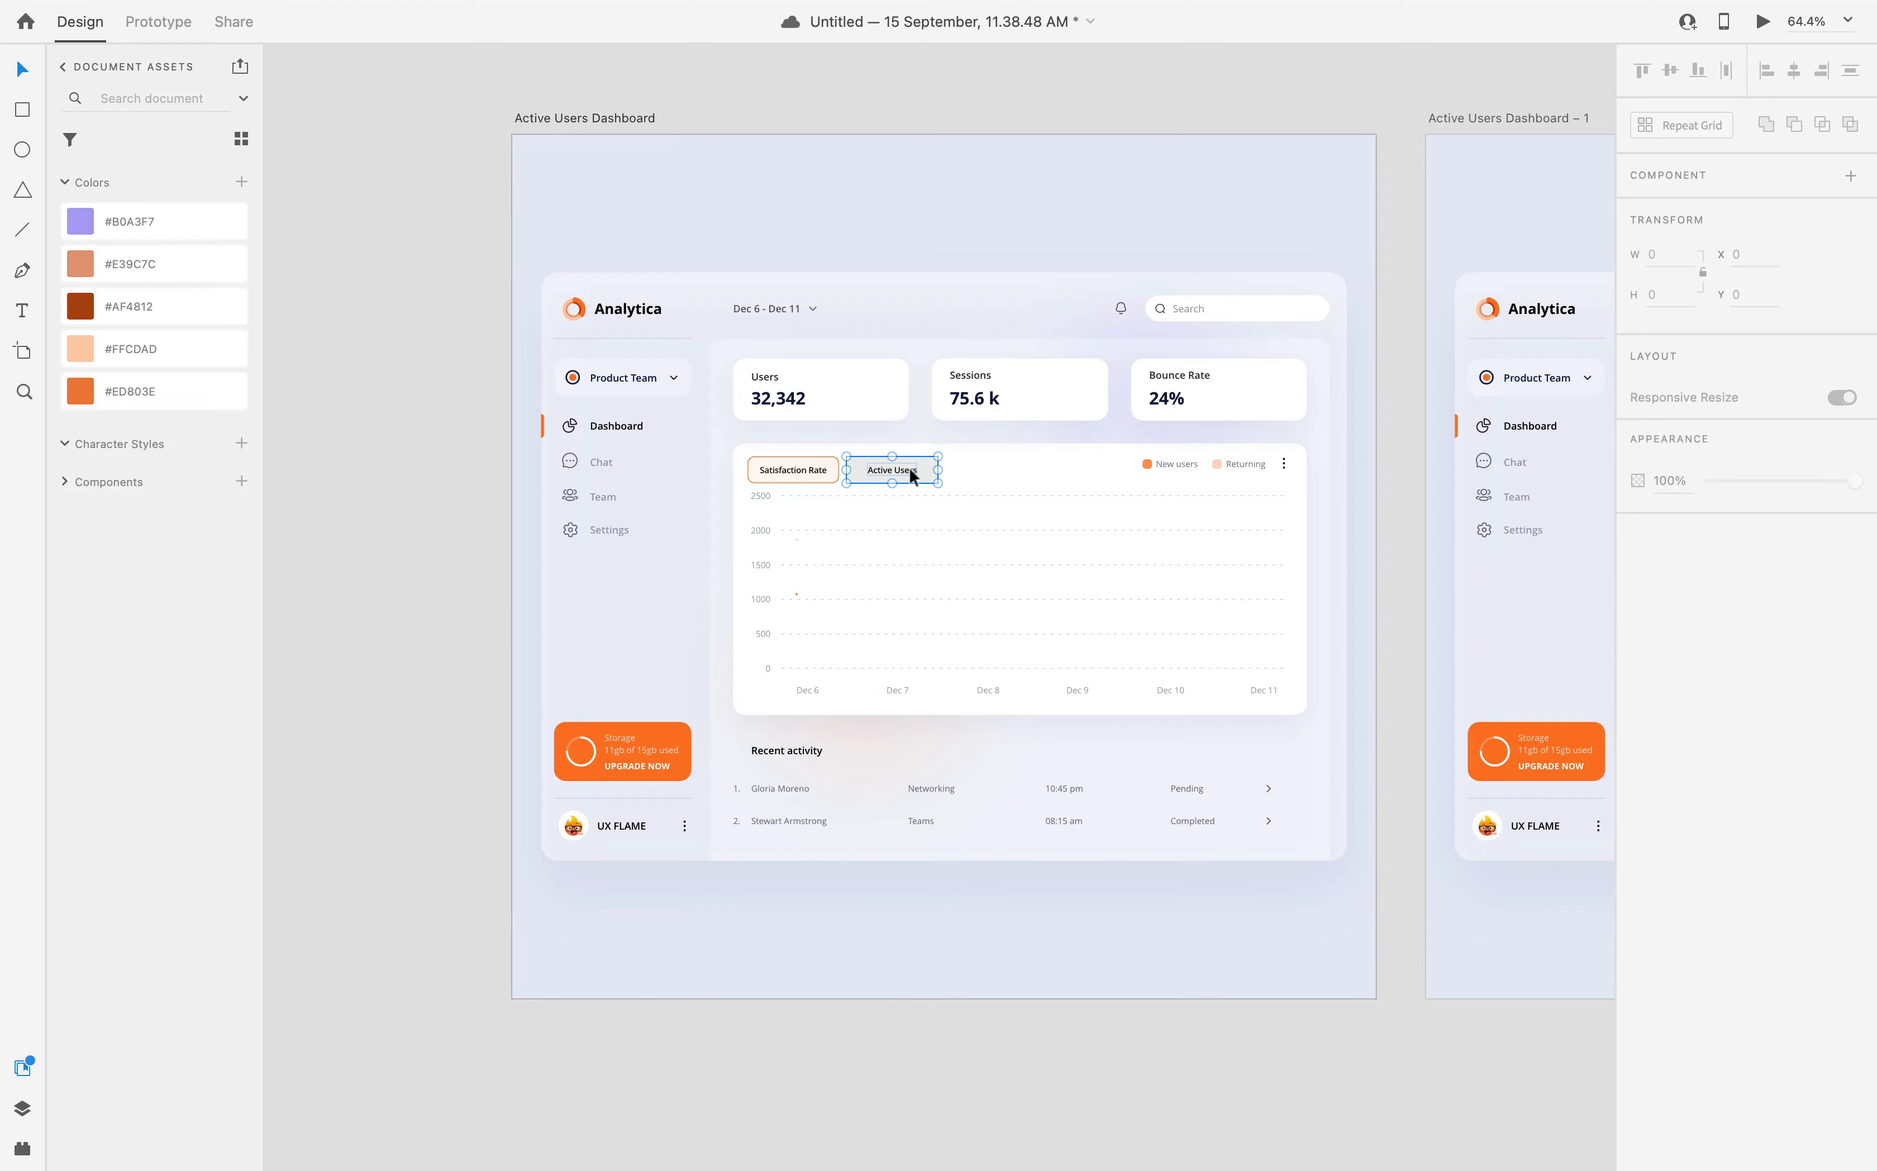
left_click(909, 468)
scroll(909, 468, "up", 5)
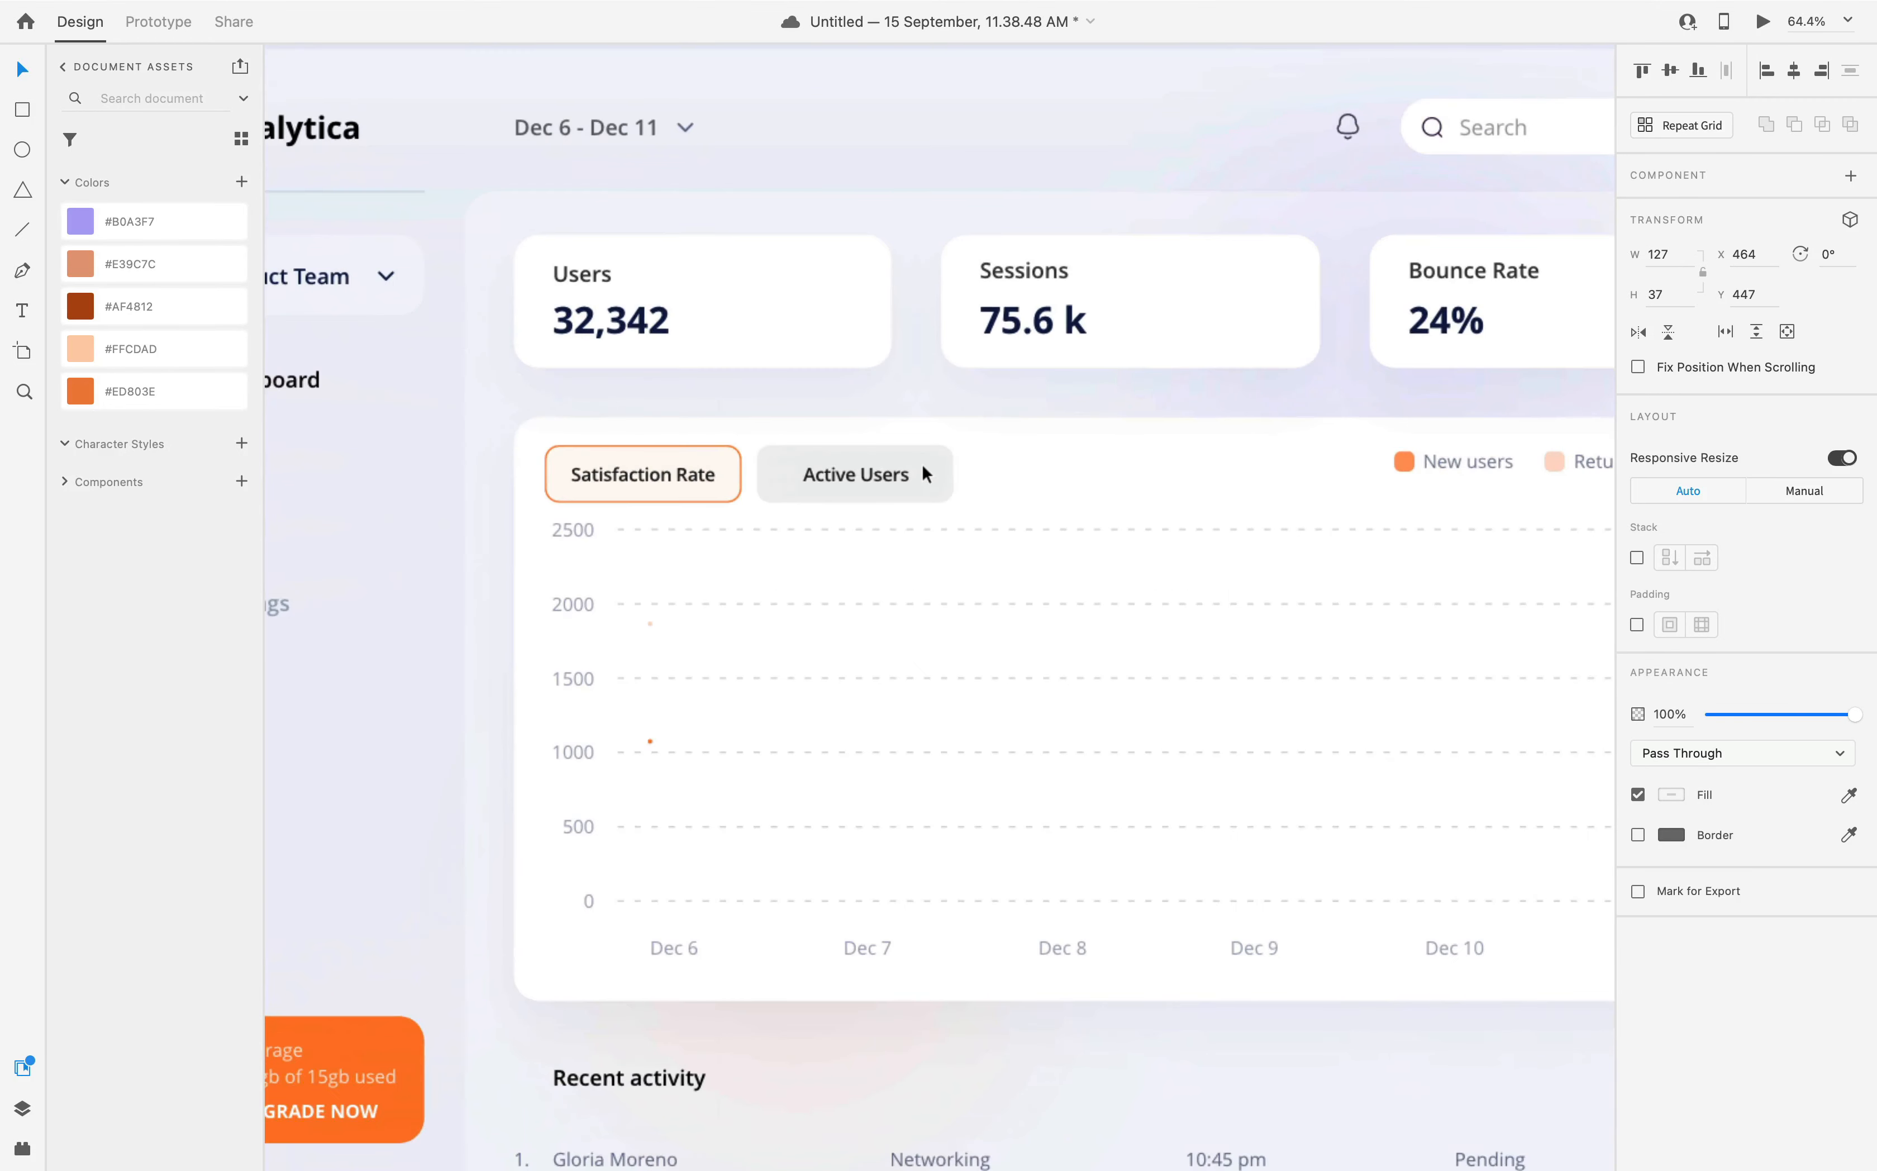
double_click(867, 474)
left_click(1638, 717)
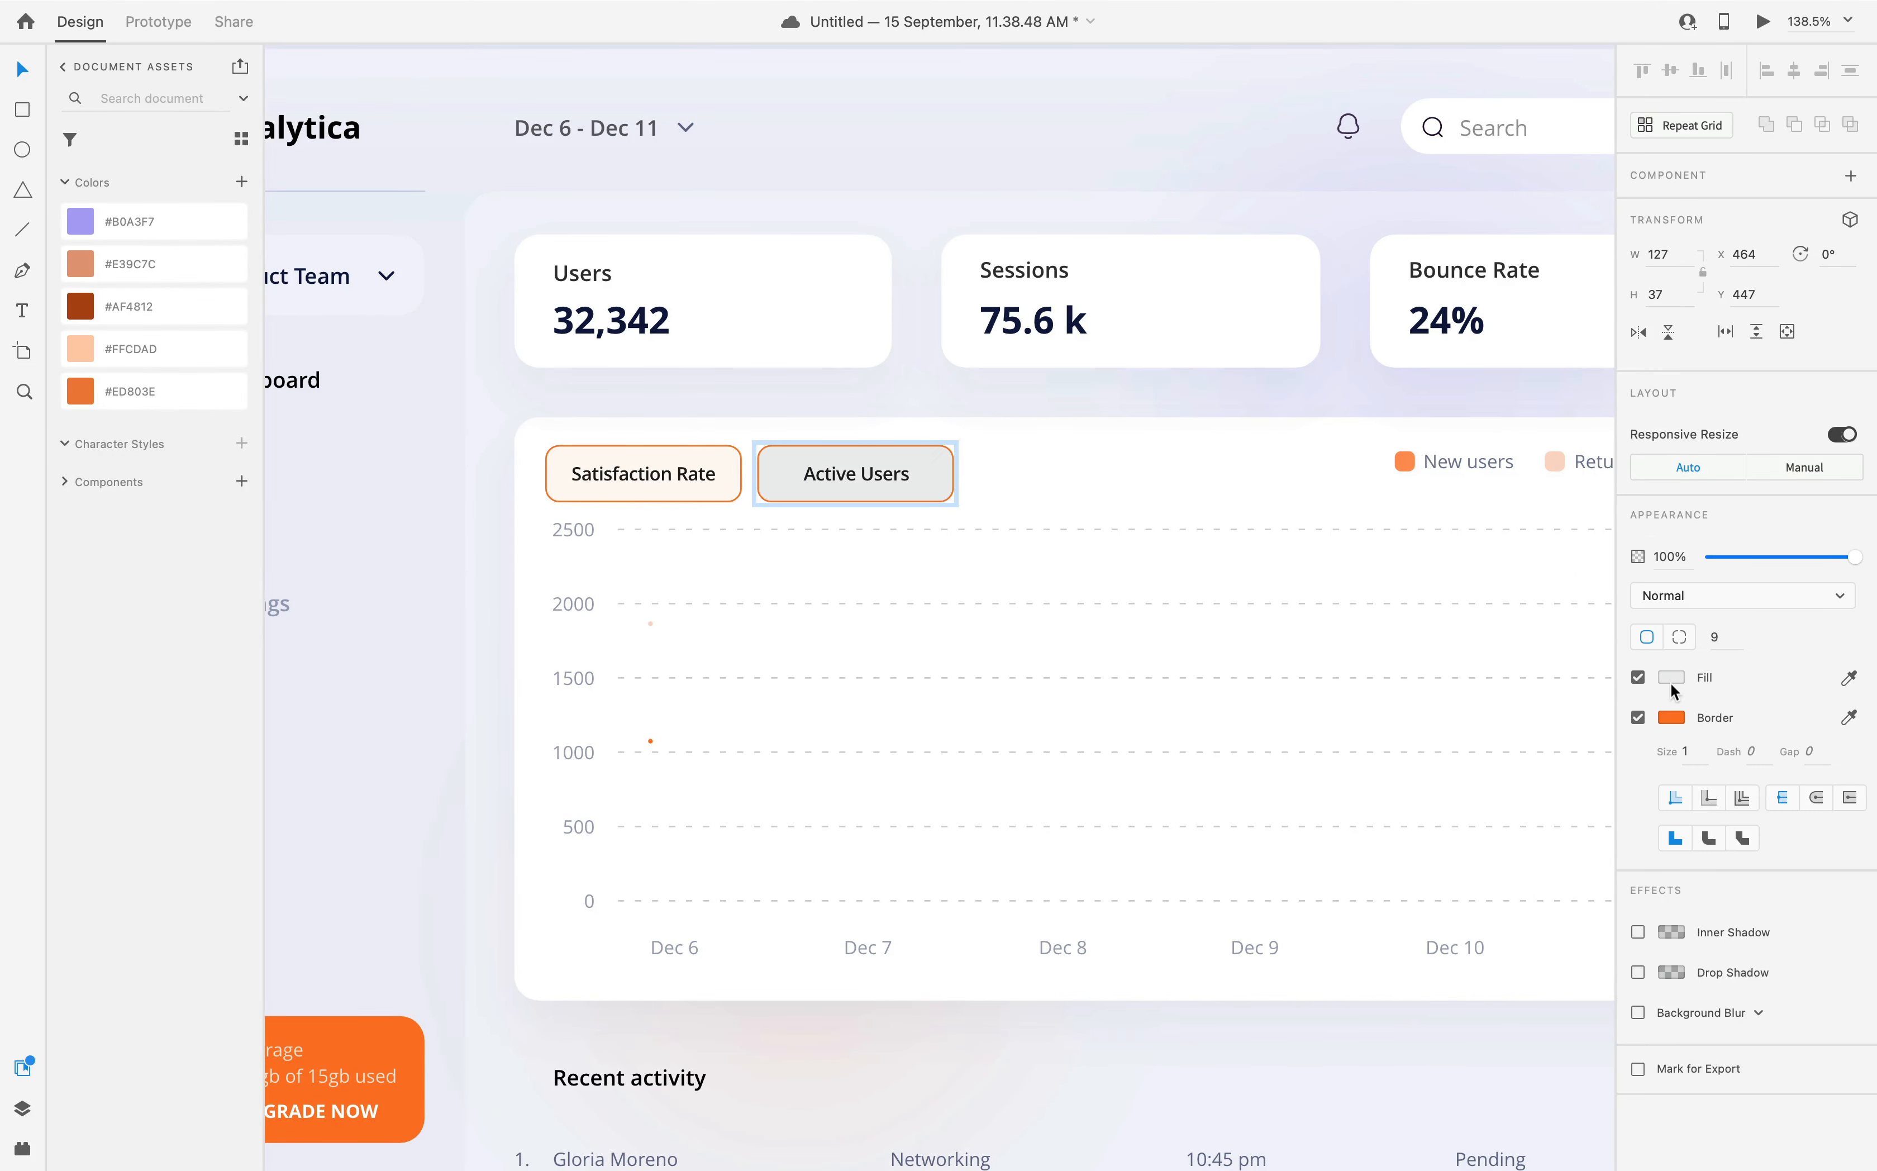
left_click(1671, 680)
left_click(1532, 800)
left_click(1239, 689)
- Restyle the Satisfaction Rate button as inactive by removing its border and giving it a light grey fill
double_click(702, 500)
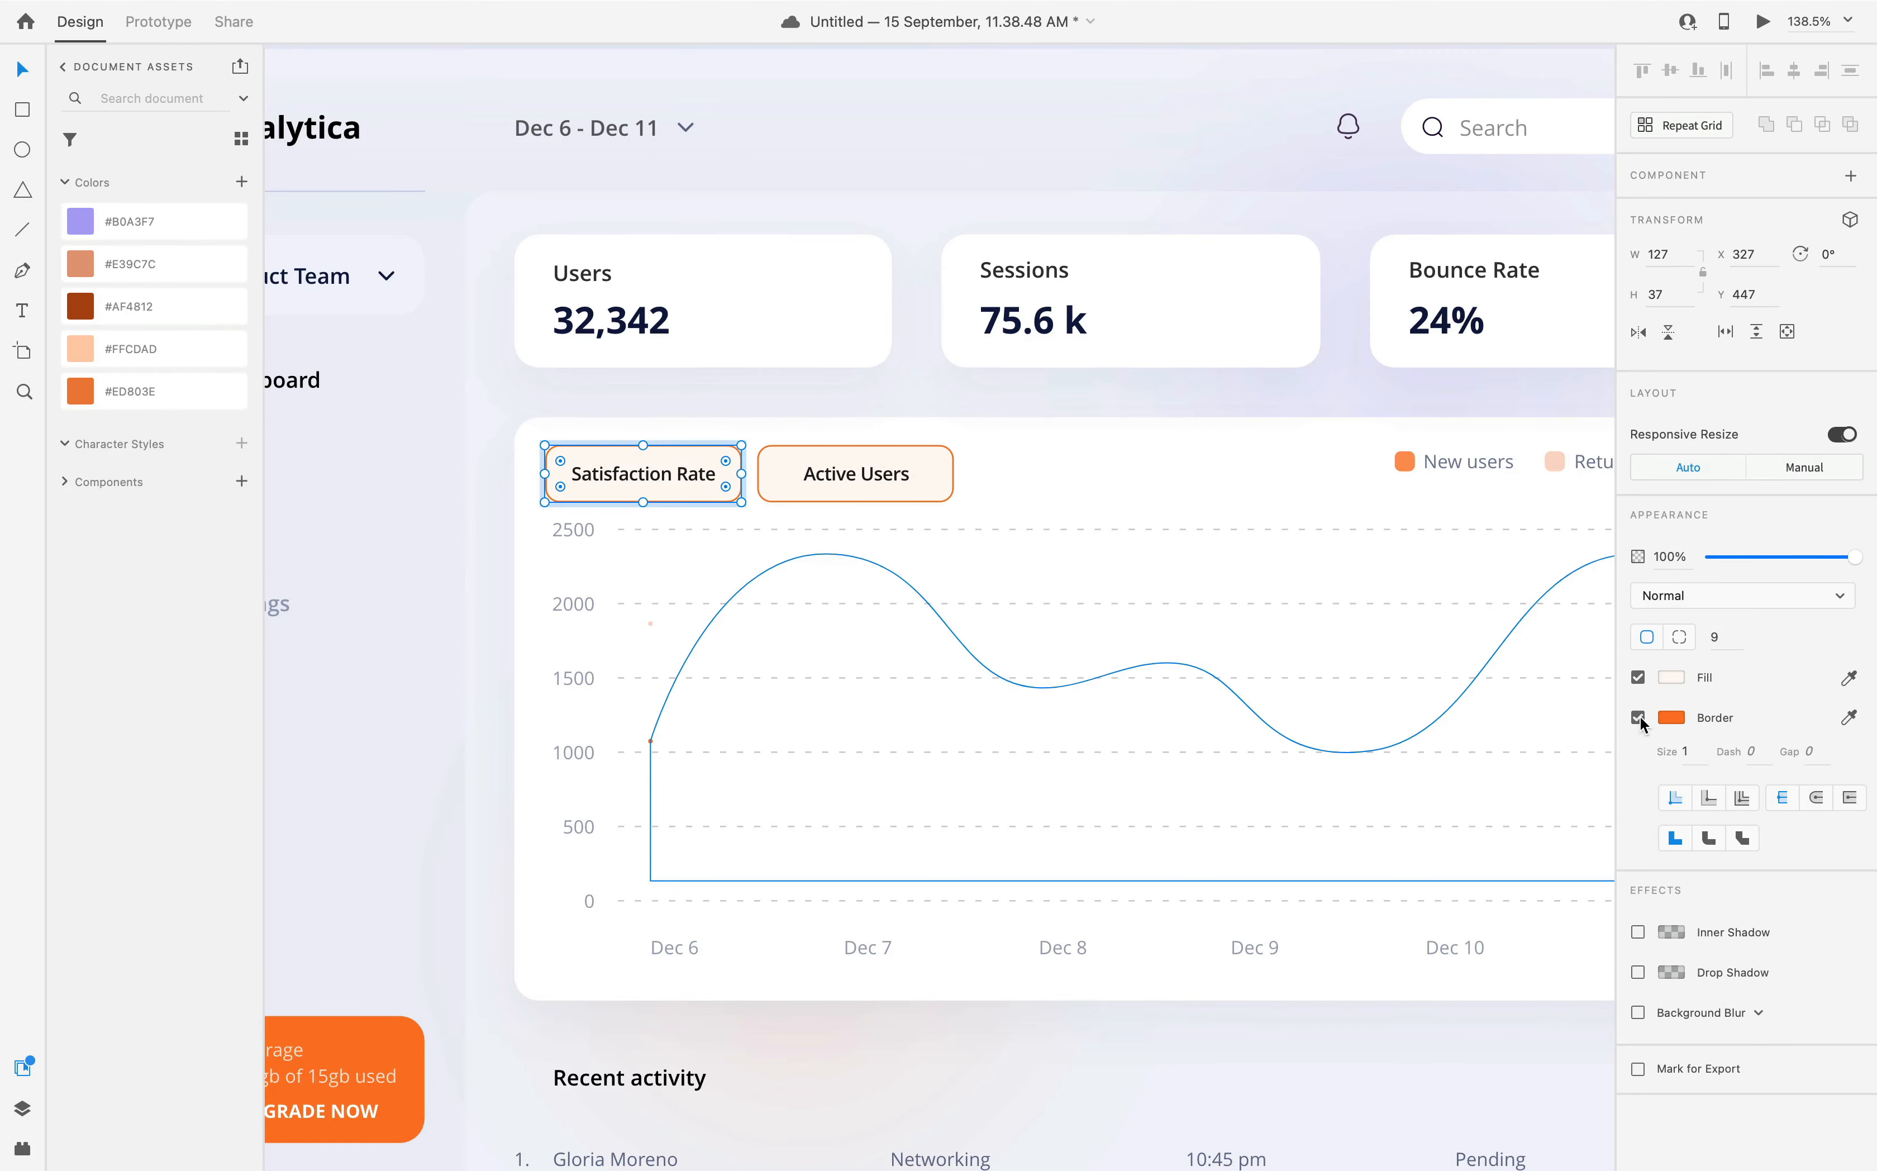
left_click(1671, 678)
left_click(1402, 574)
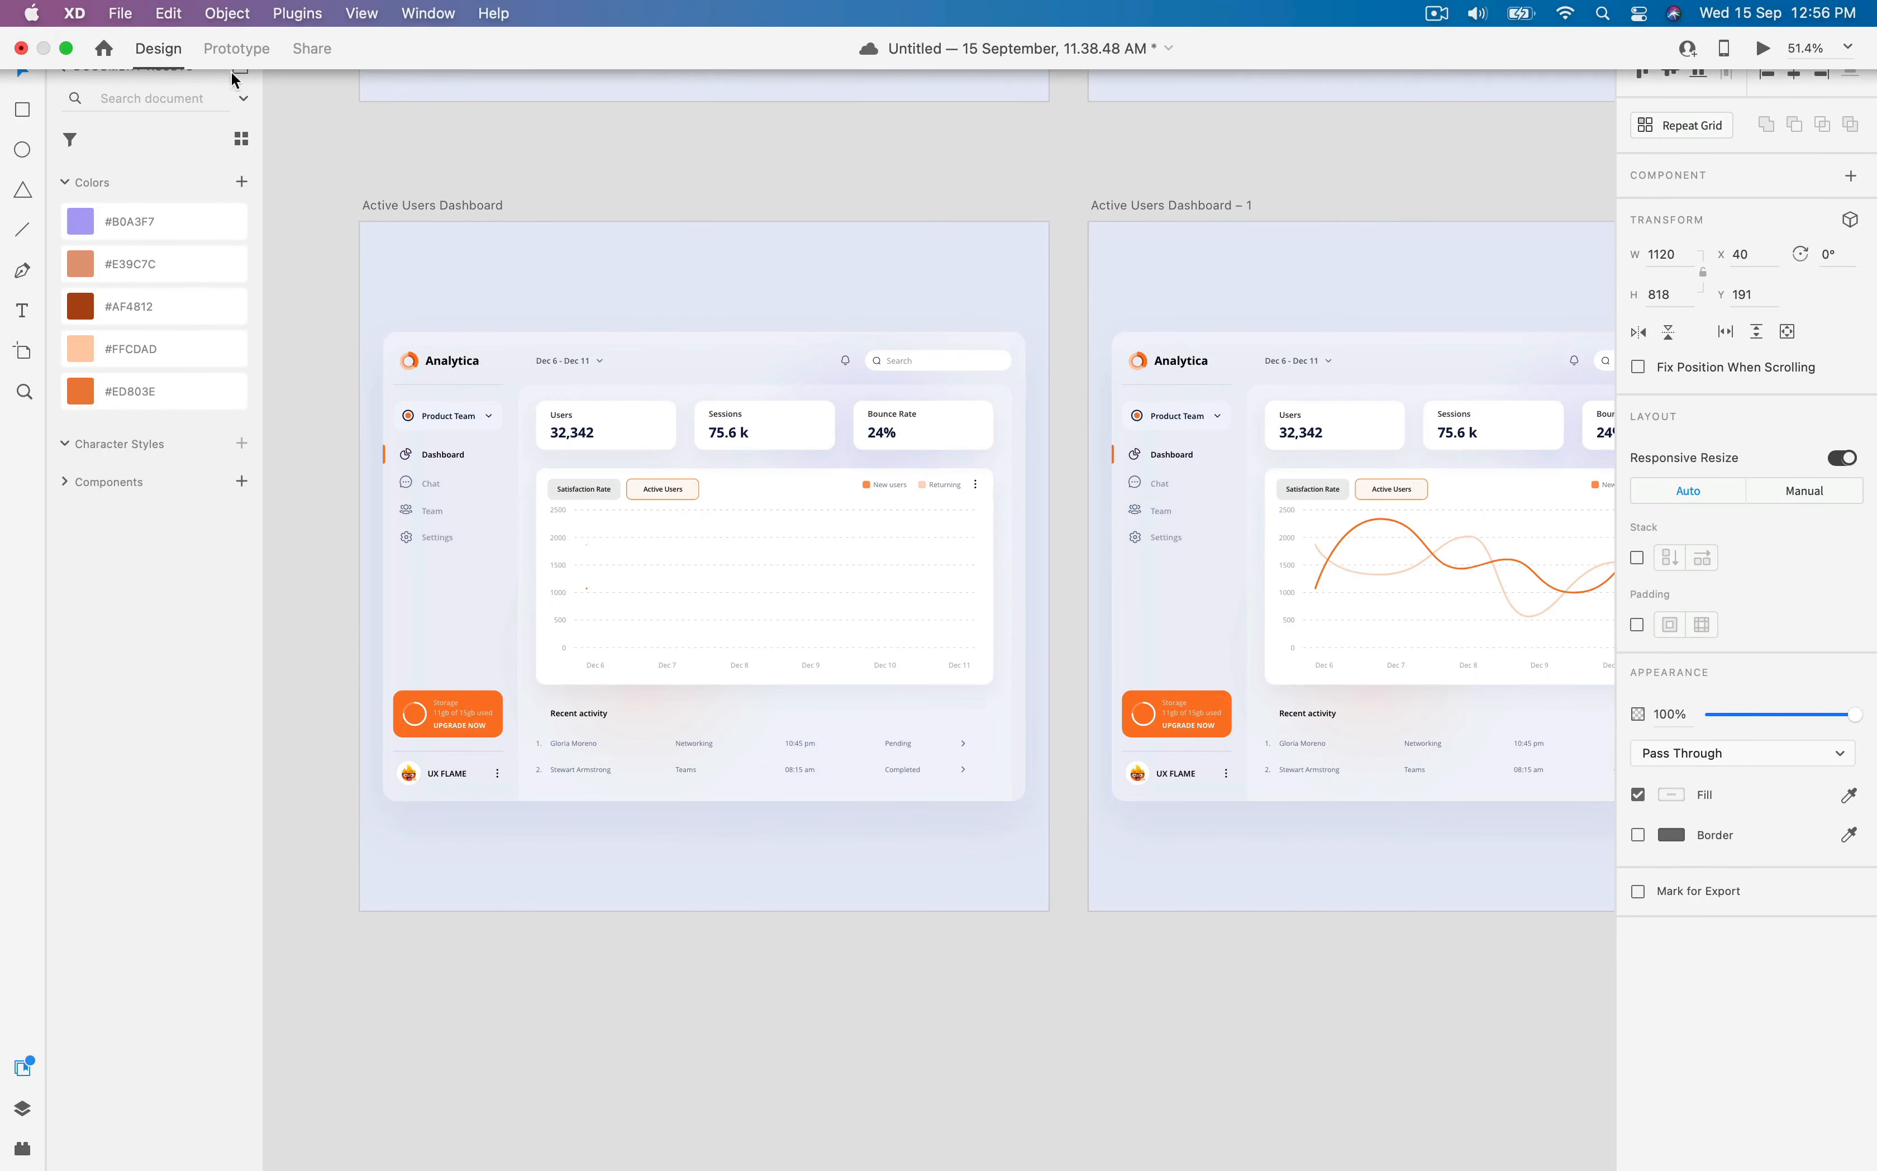
- Switch to Prototype mode and link the Satisfaction Rate Dashboard artboard to Satisfaction Rate Dashboard – 1
left_click(233, 50)
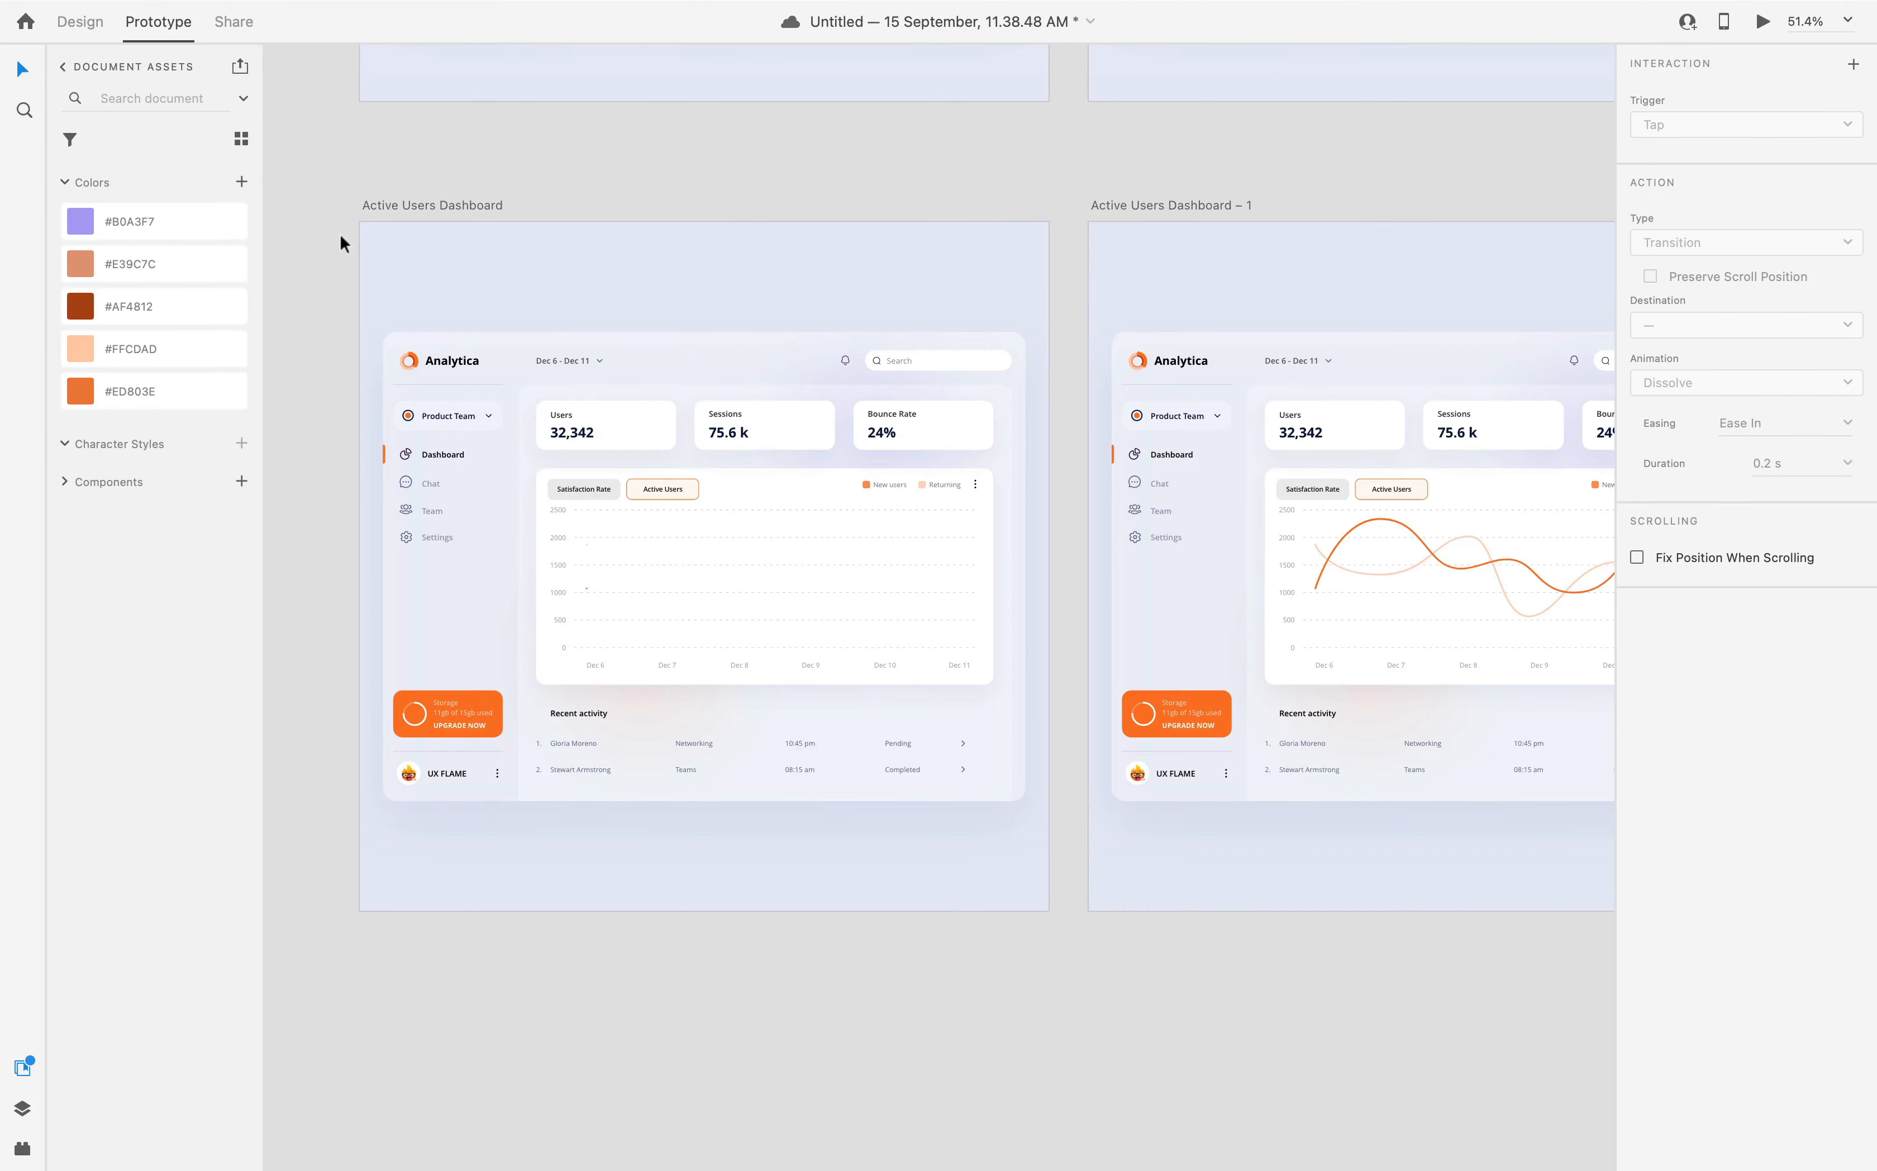
scroll(377, 156, "up", 5)
scroll(378, 156, "up", 5)
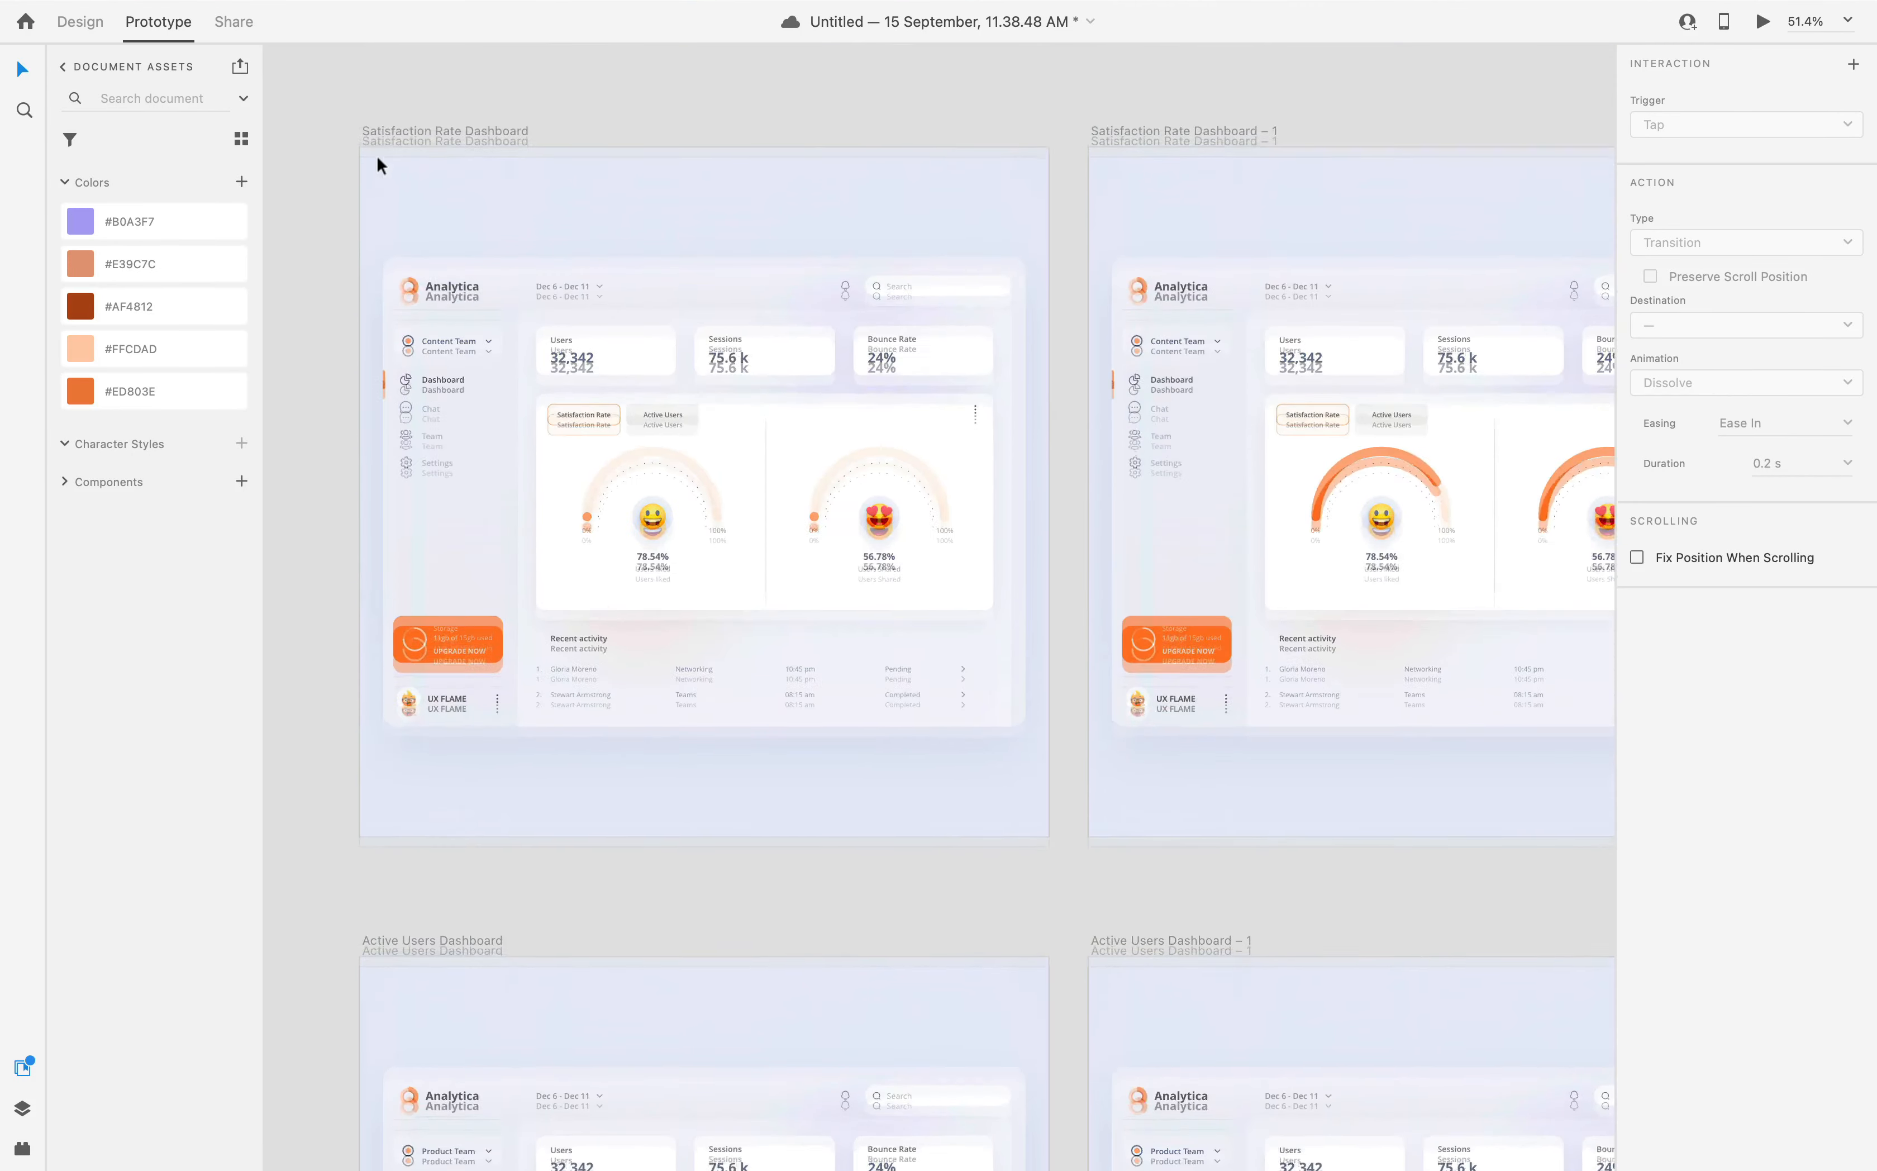
left_click(419, 167)
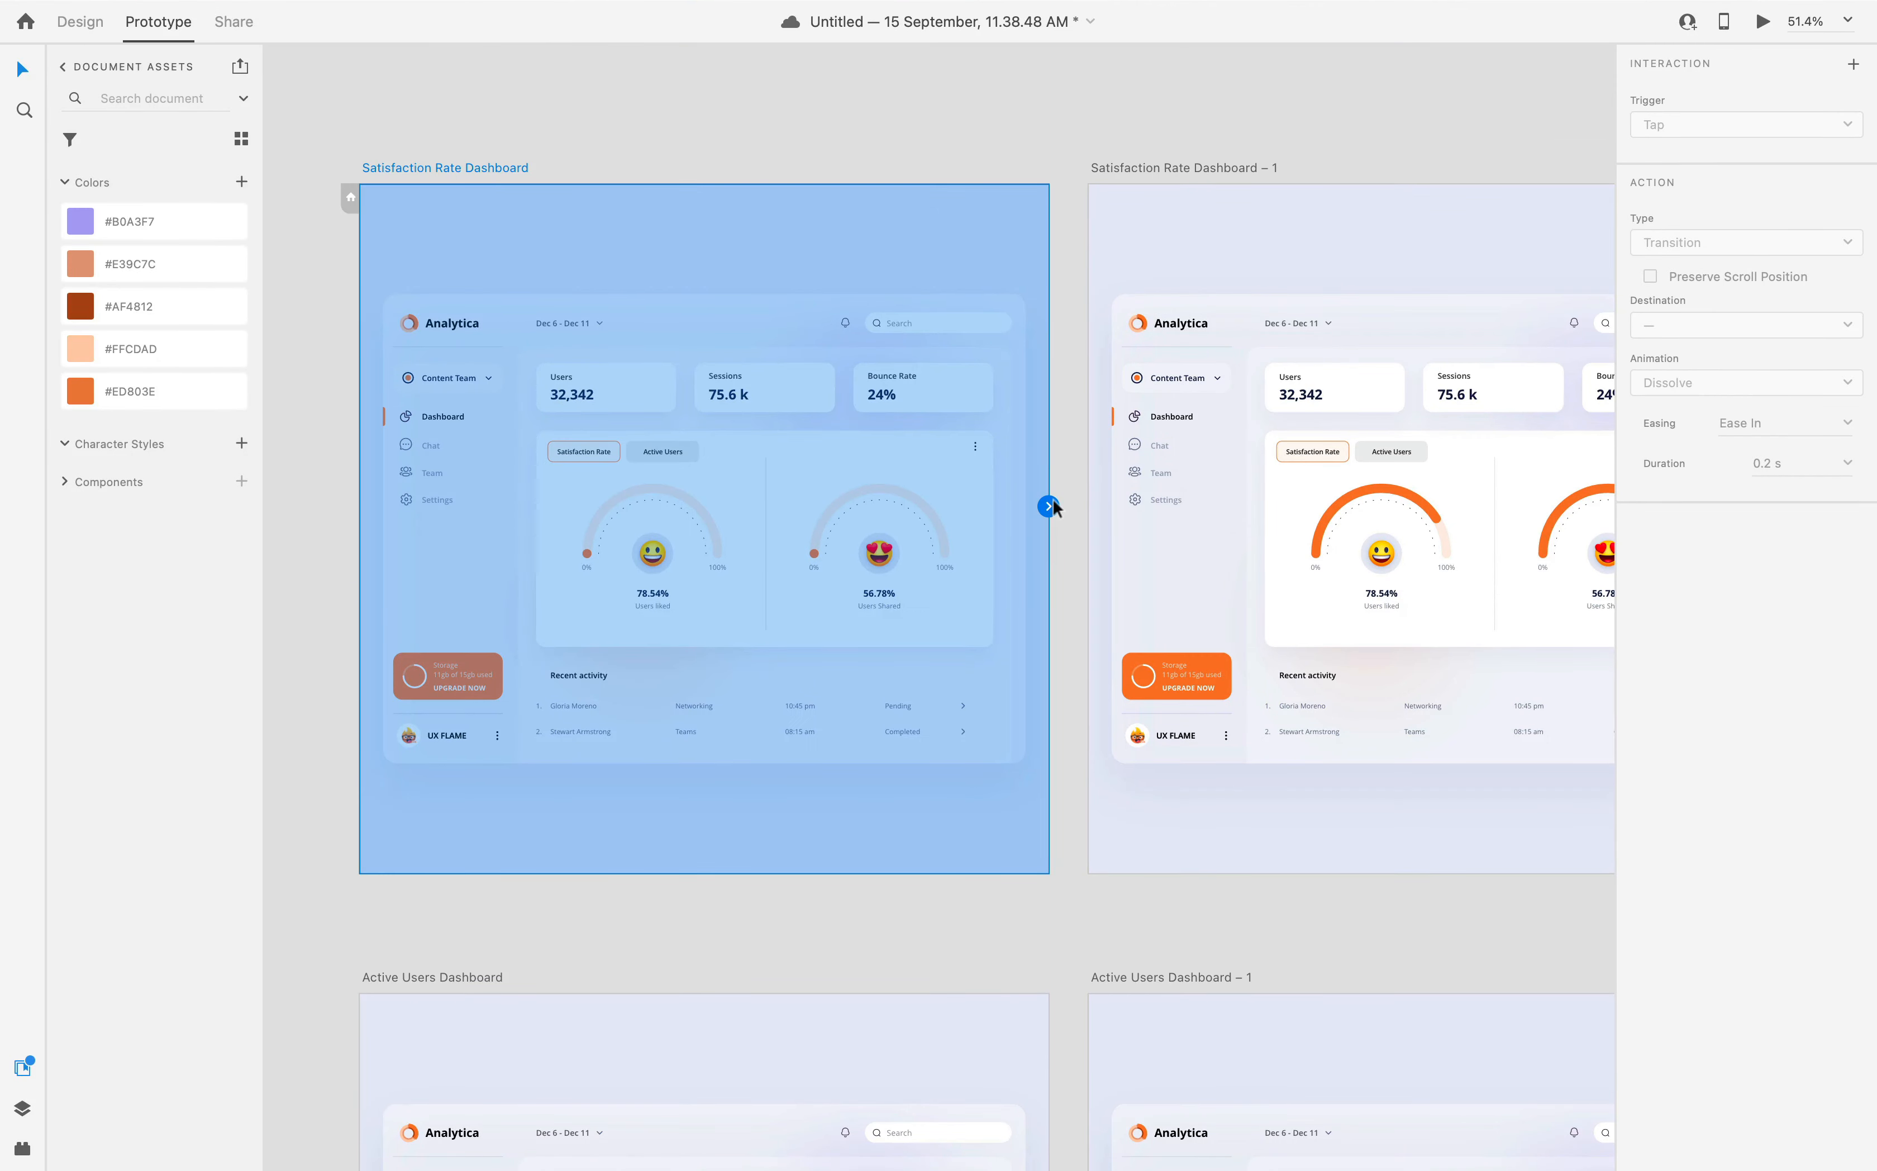
left_click_drag(1053, 507, 1103, 528)
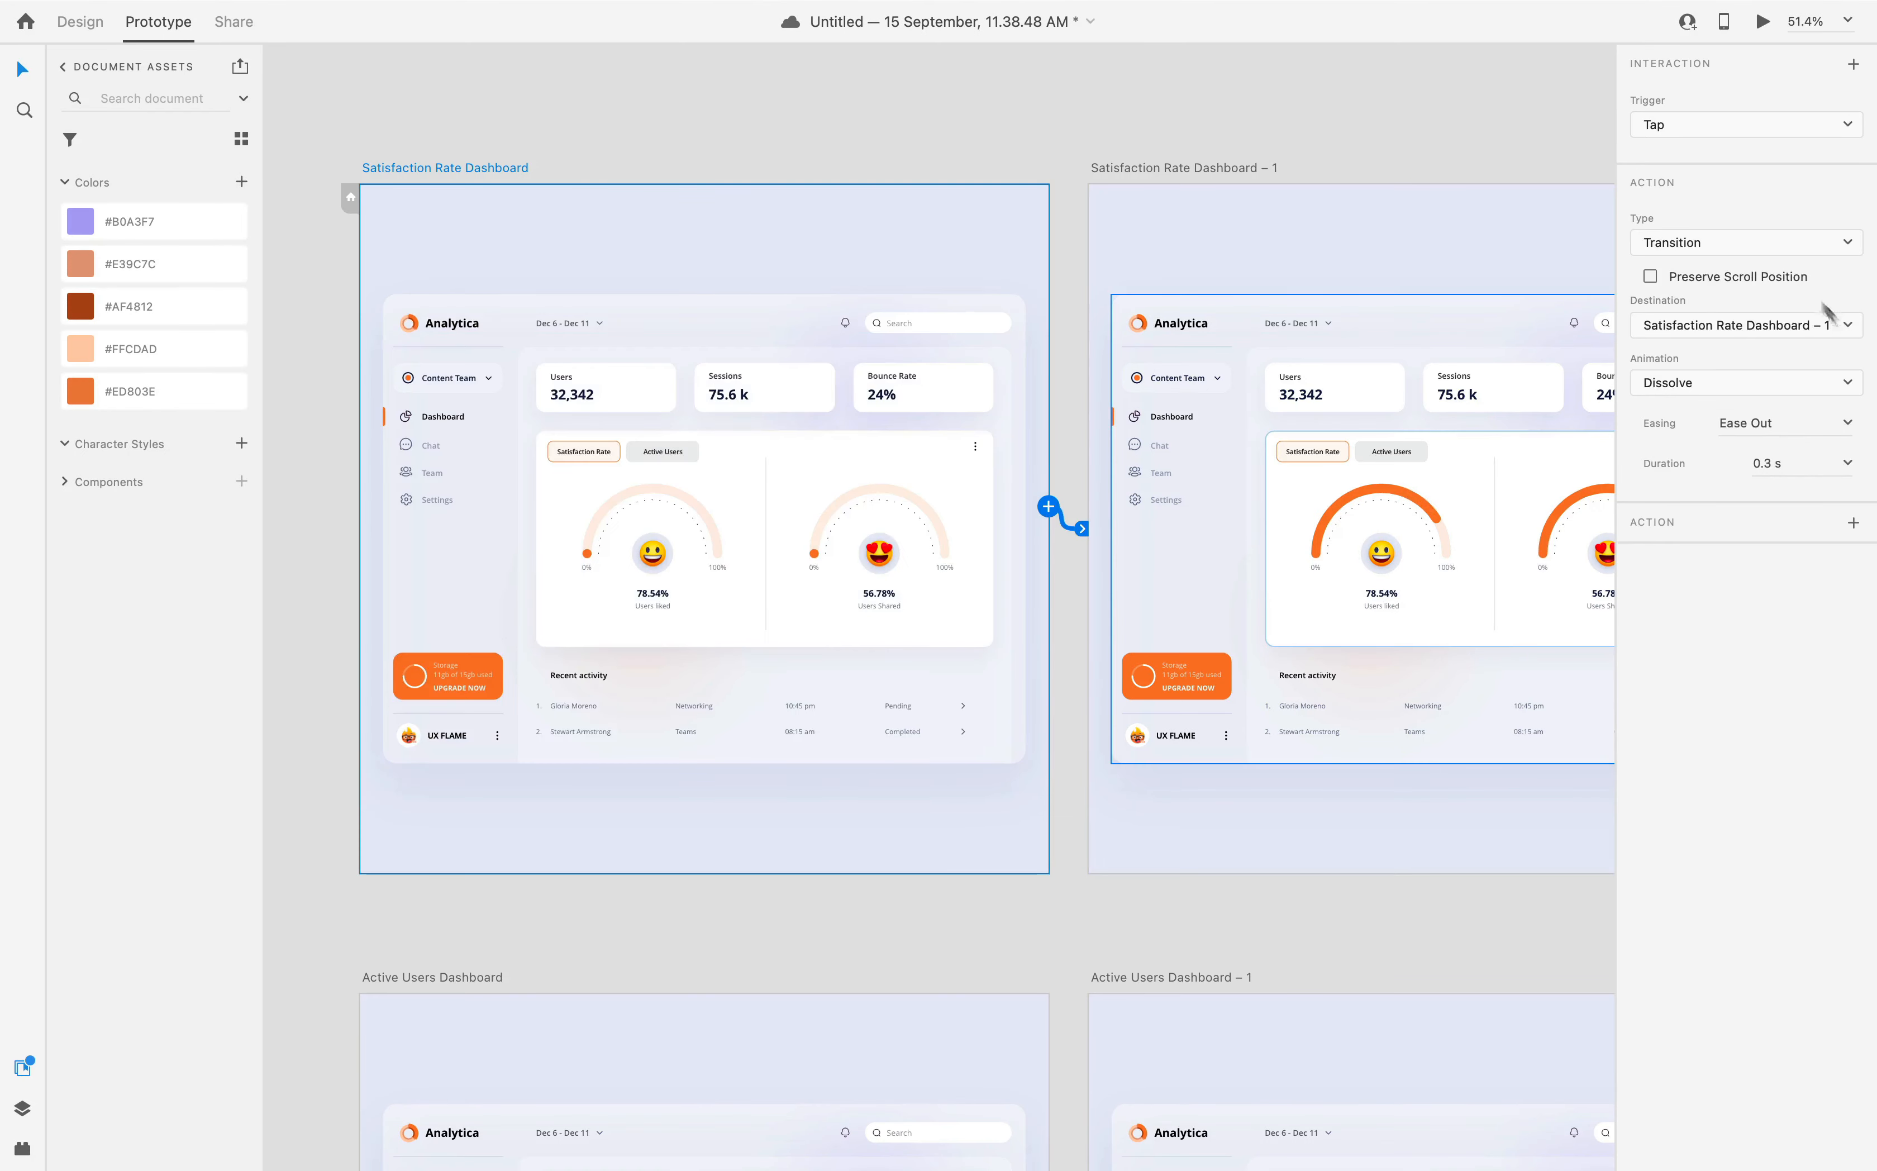
- Set the Satisfaction Rate Dashboard link's trigger to Time and its action type to Auto-Animate
left_click(1758, 133)
left_click(1732, 172)
left_click(1781, 283)
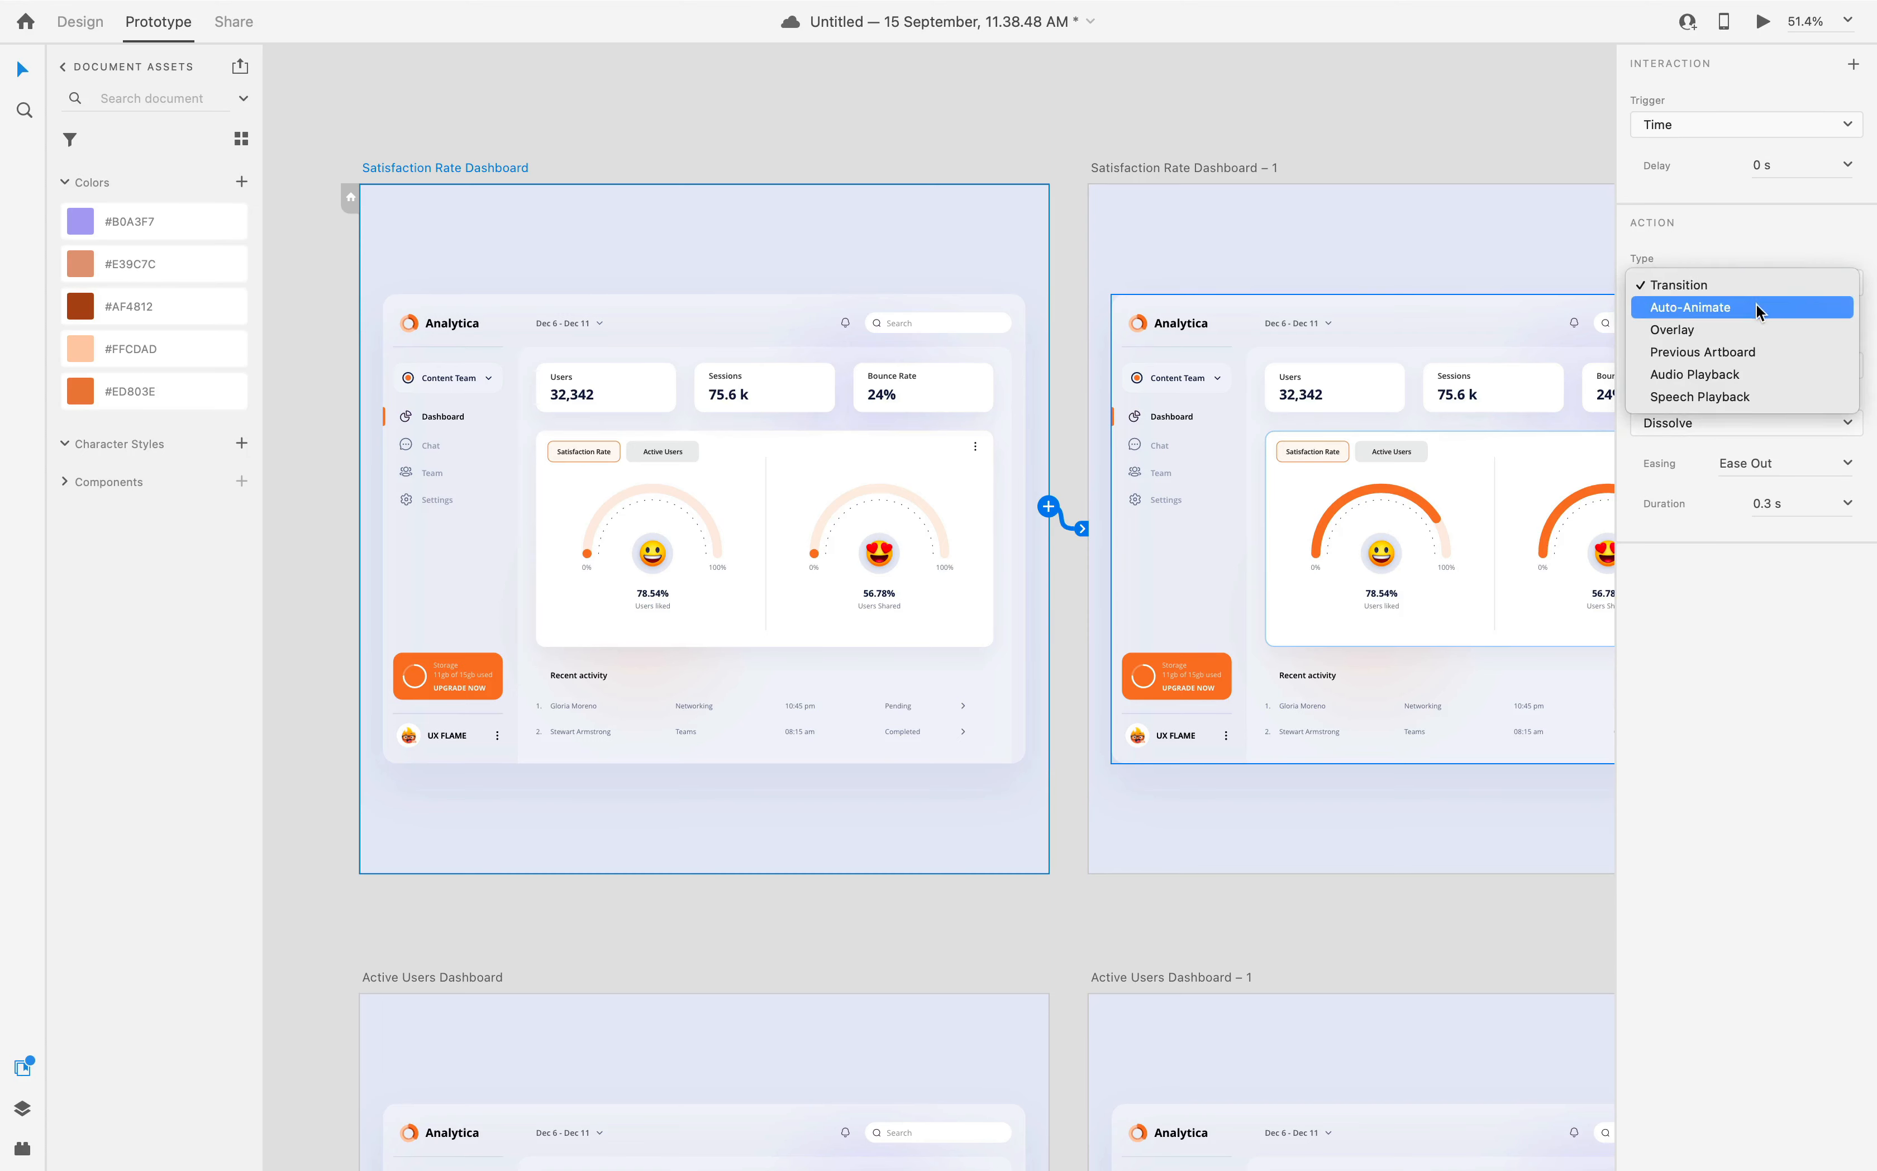
left_click(1765, 303)
- Set the Satisfaction Rate Dashboard link's easing to Ease In-Out and its duration to 2 s
left_click(1847, 387)
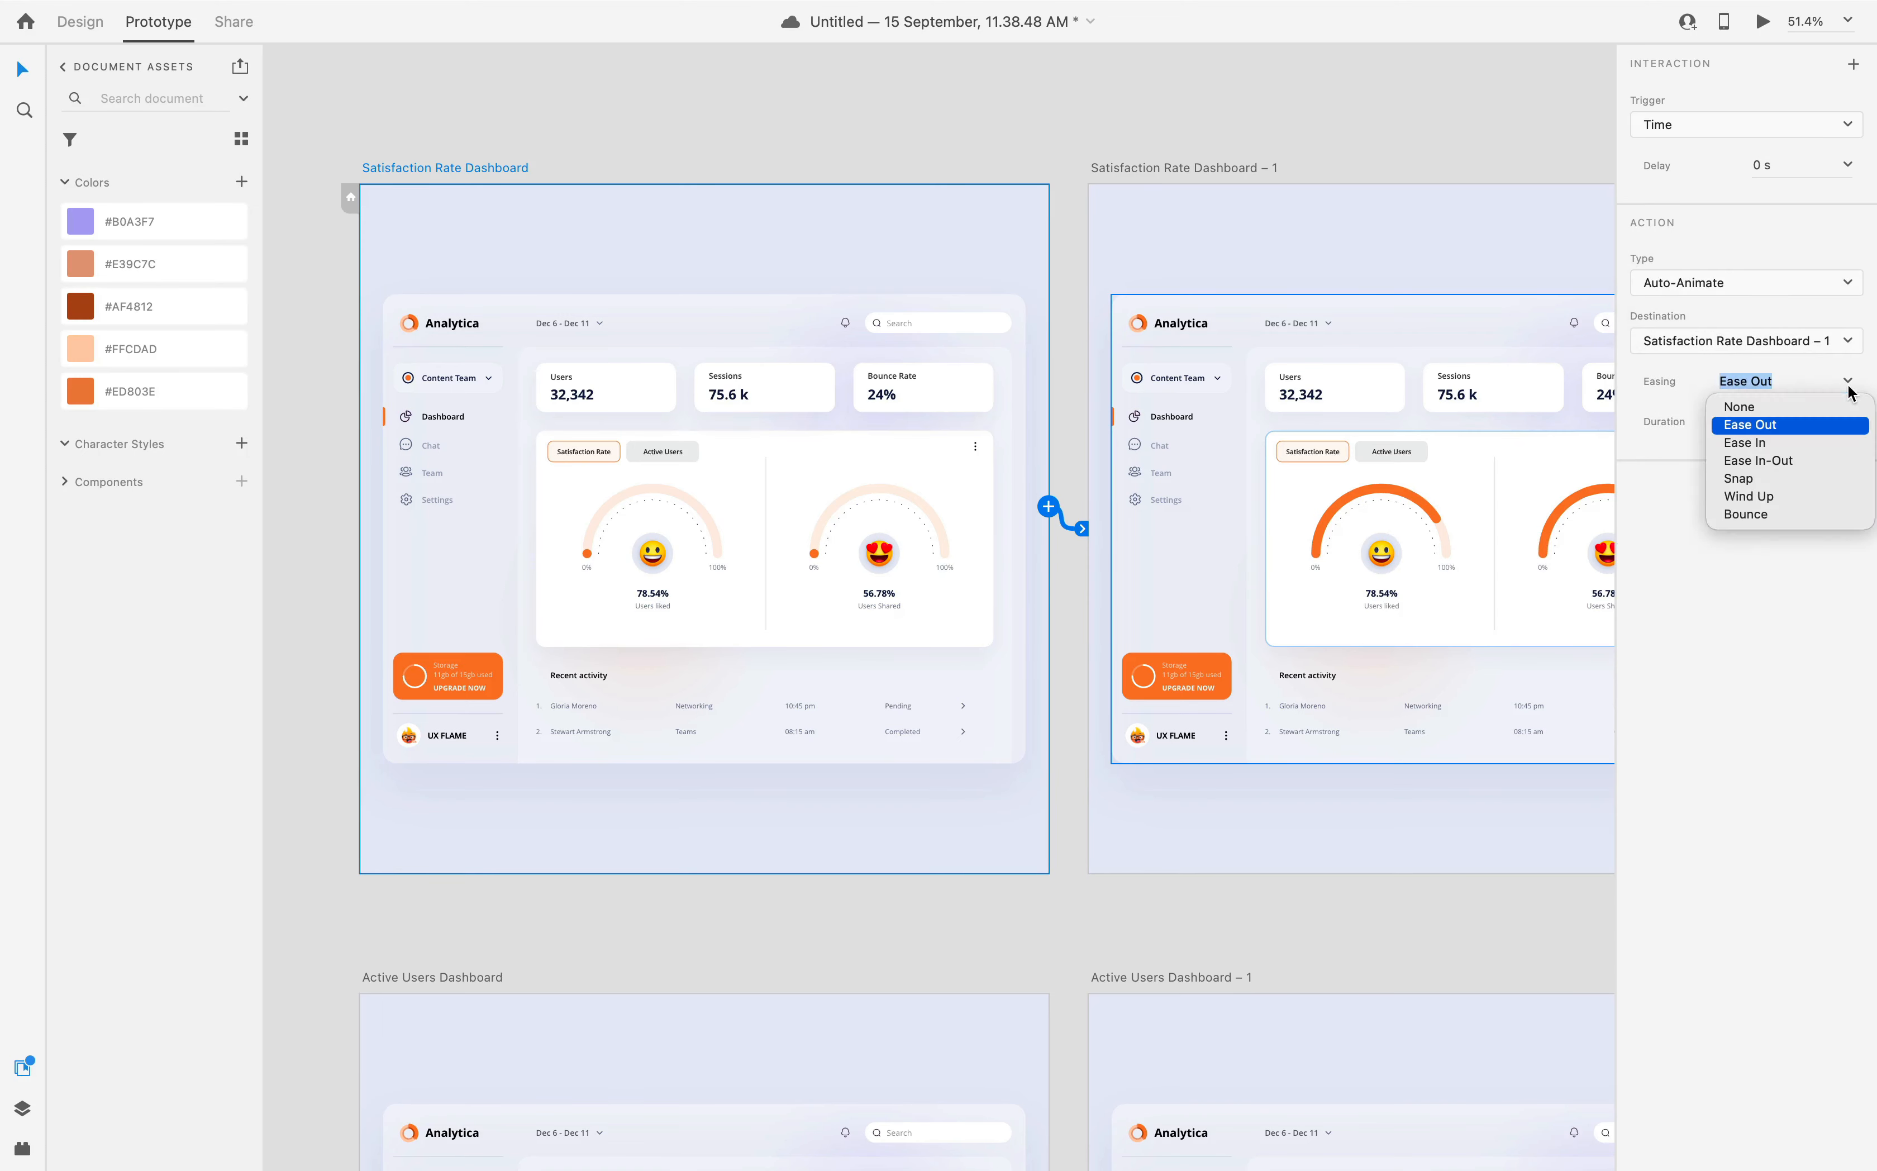
left_click(1816, 463)
left_click(1847, 423)
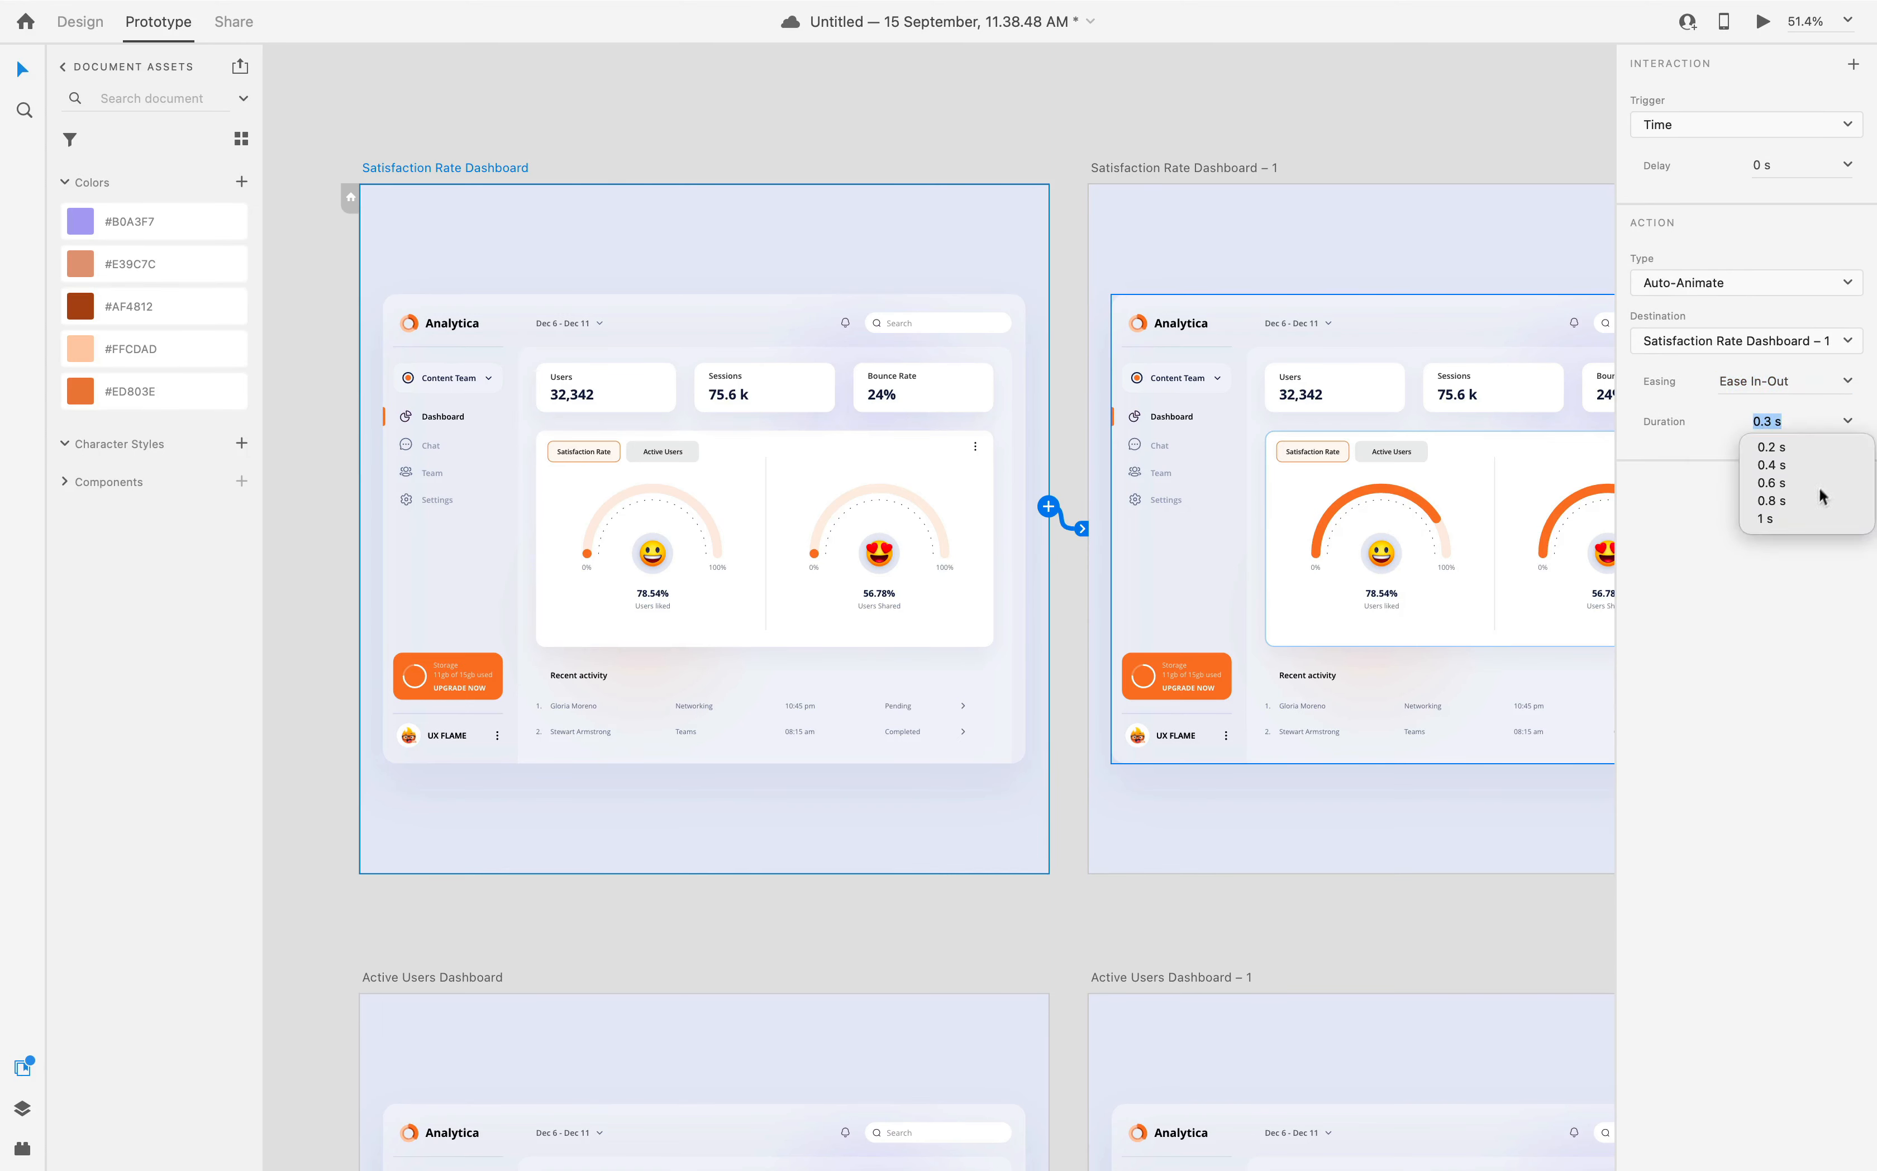
left_click_drag(1798, 425, 1735, 427)
type("2")
key("Return")
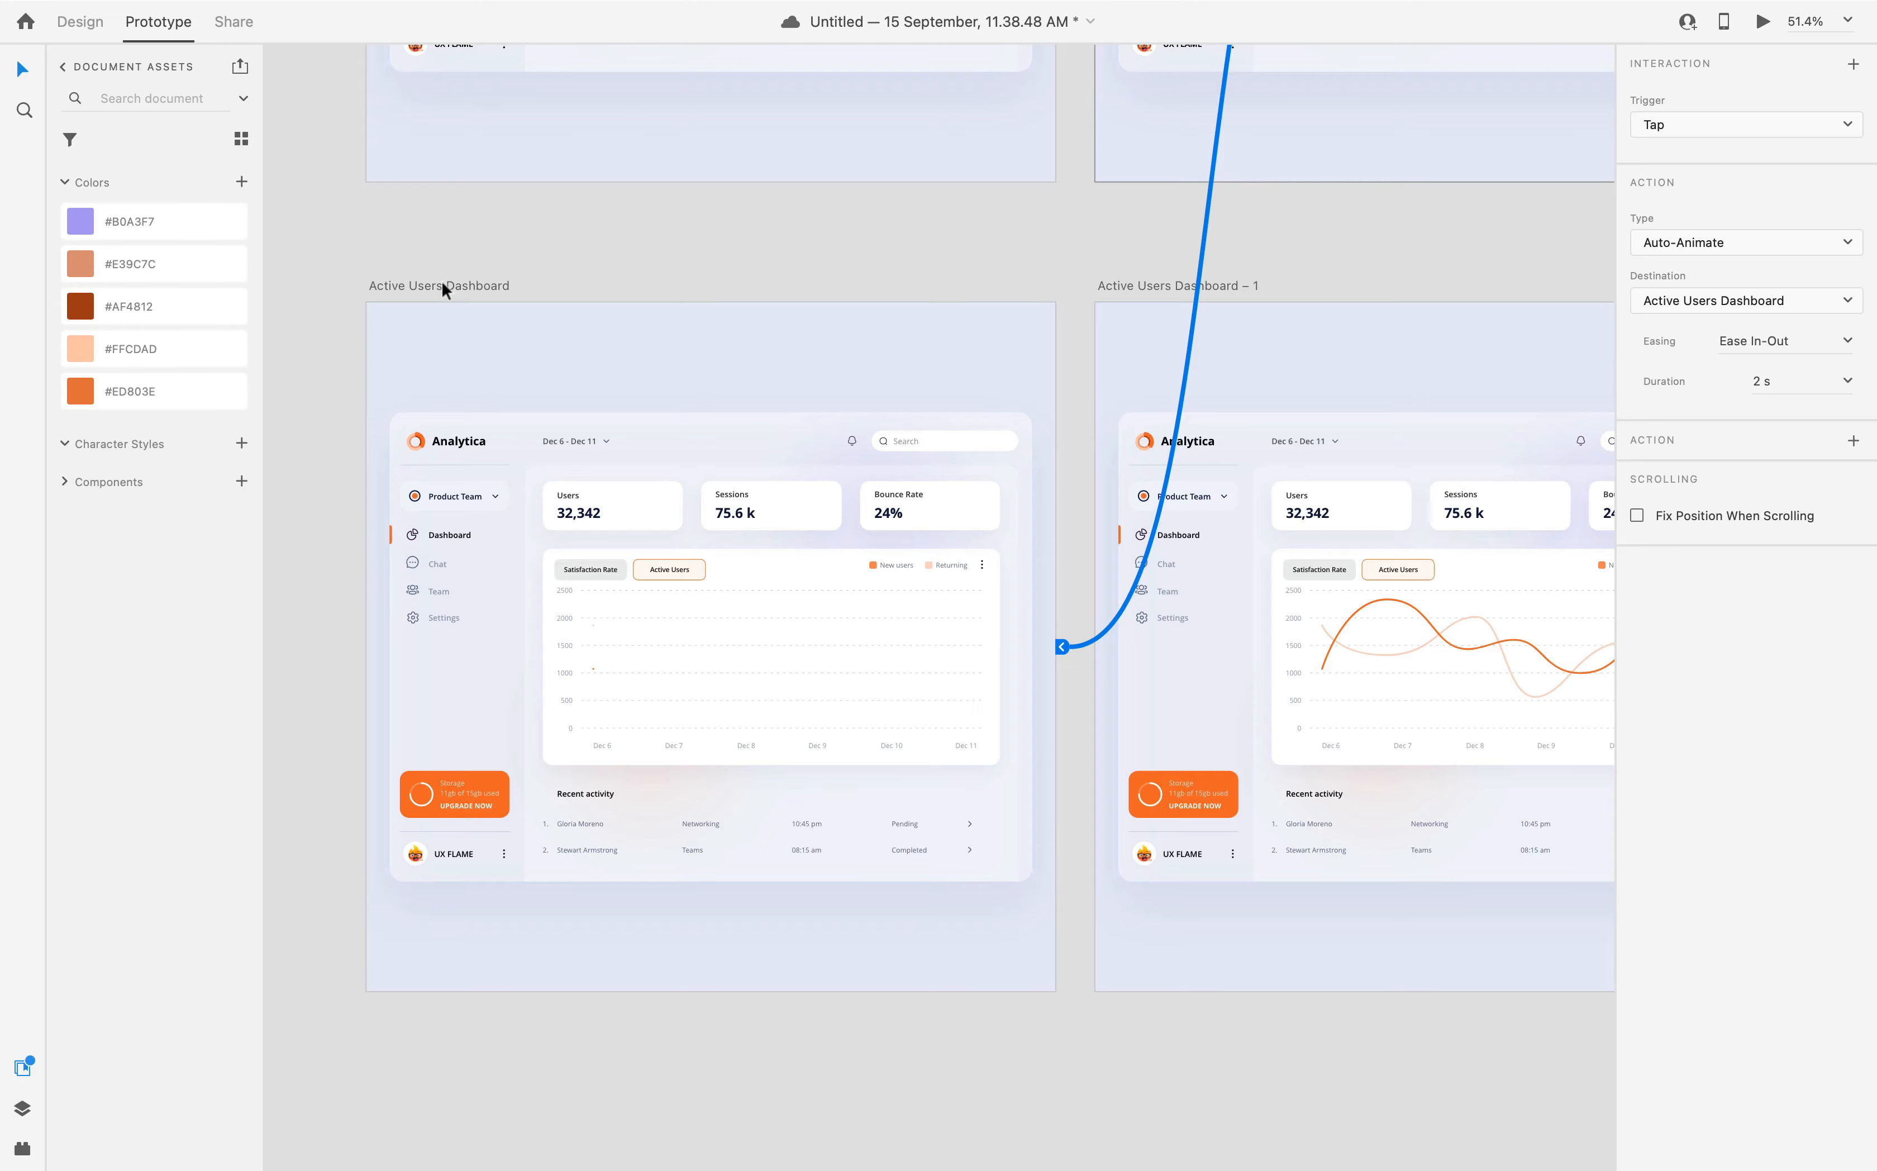
- Link the Active Users Dashboard artboard to Active Users Dashboard – 1 with a Time-triggered Auto-Animate, Ease In-Out, 2 s
left_click(445, 290)
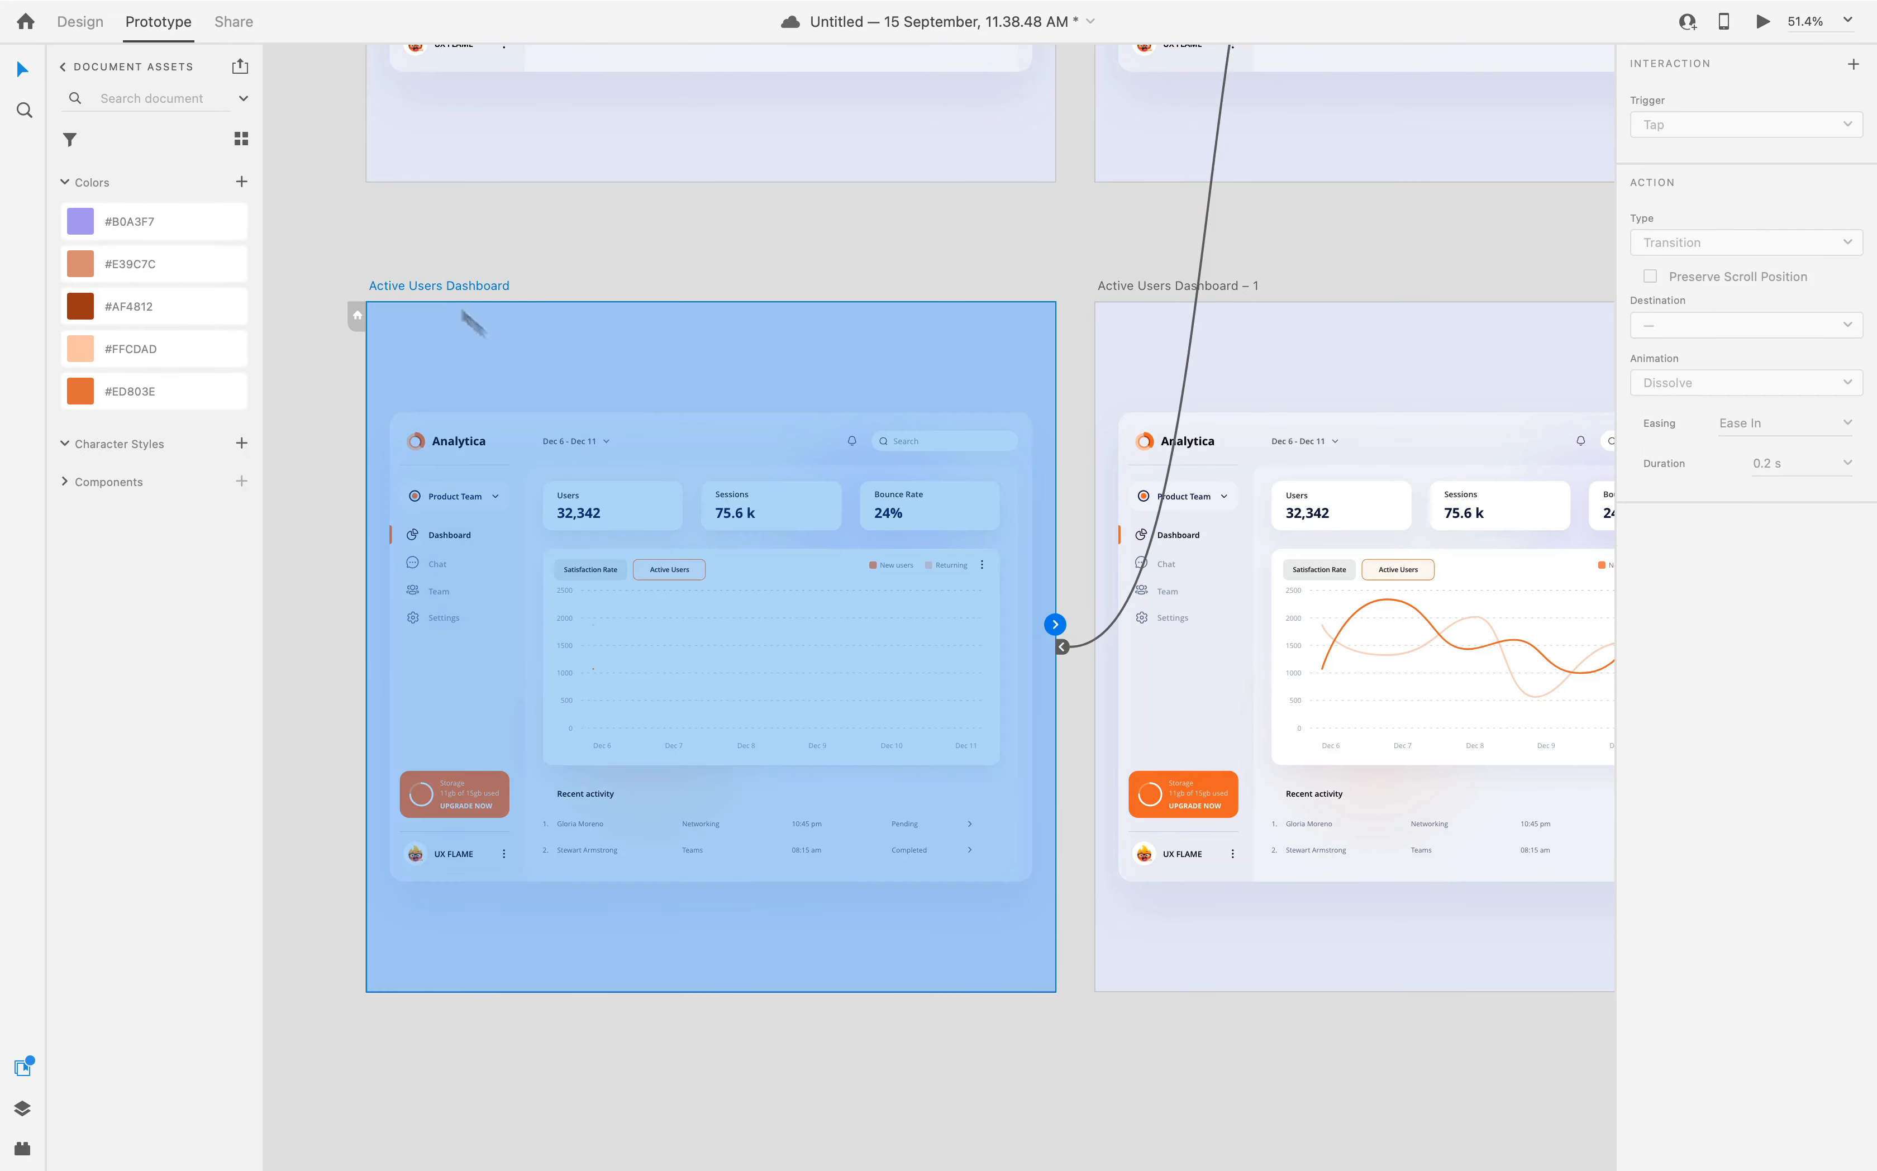
left_click_drag(1057, 622, 1183, 668)
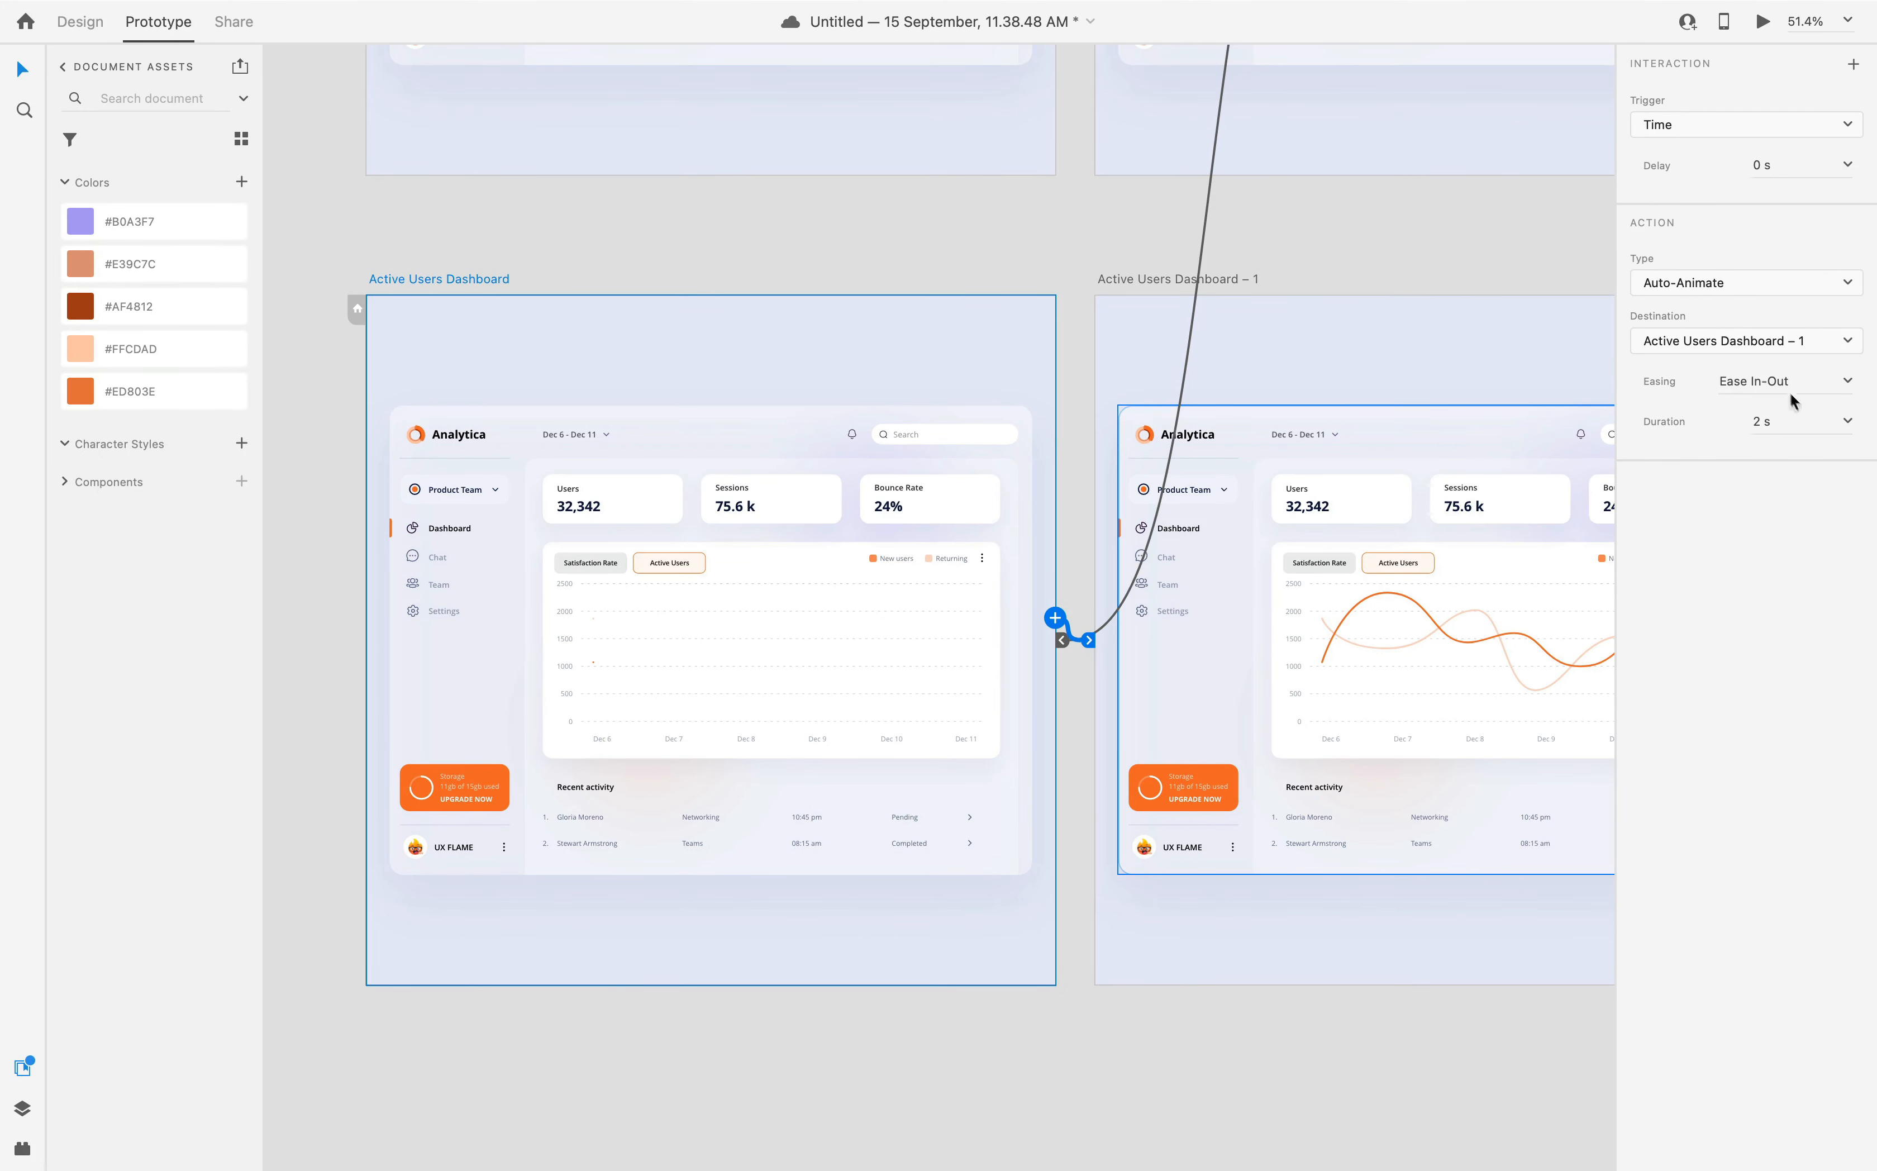
- Link Active Users Dashboard – 1 to Active Users Dashboard – 2 with Time-triggered Auto-Animate and set the duration to 0.2 s
scroll(1306, 273, "right", 6)
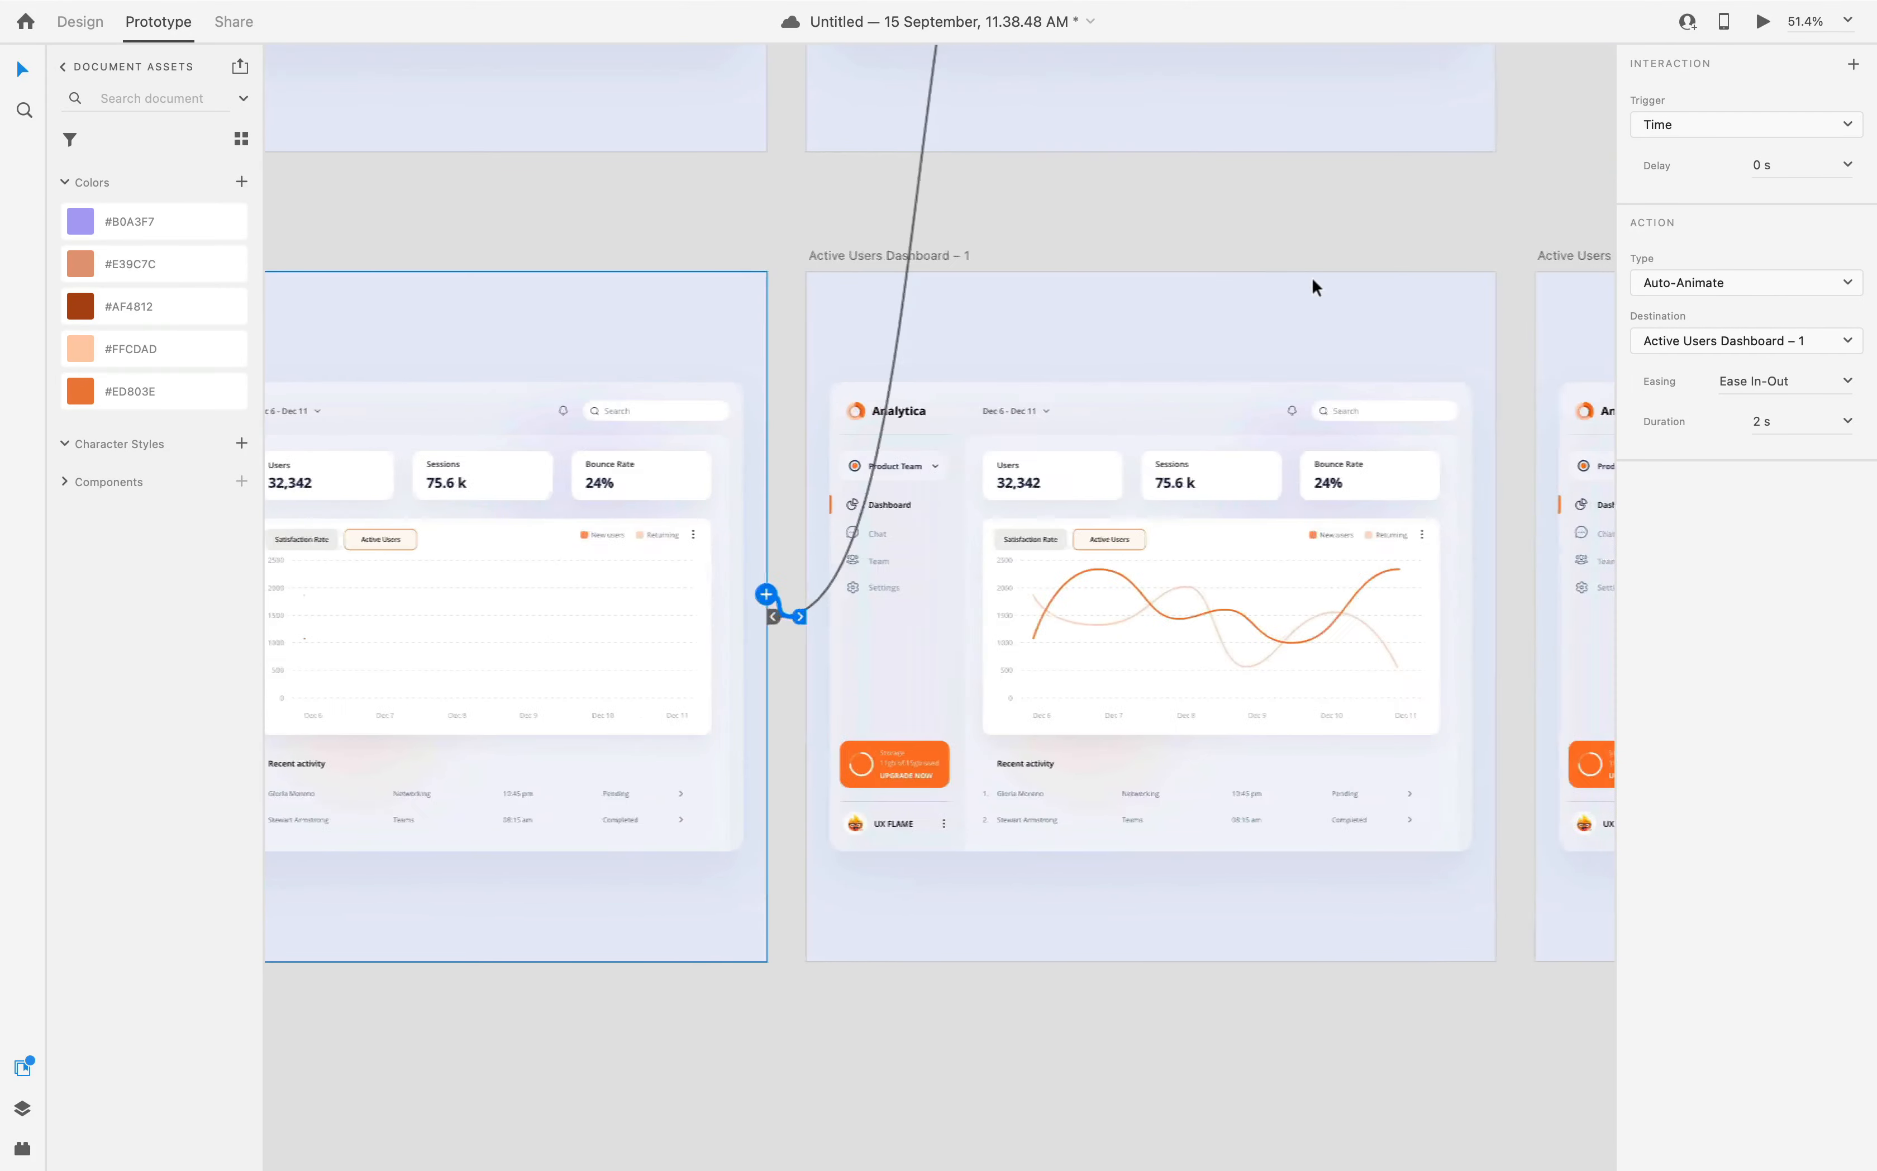
left_click(740, 254)
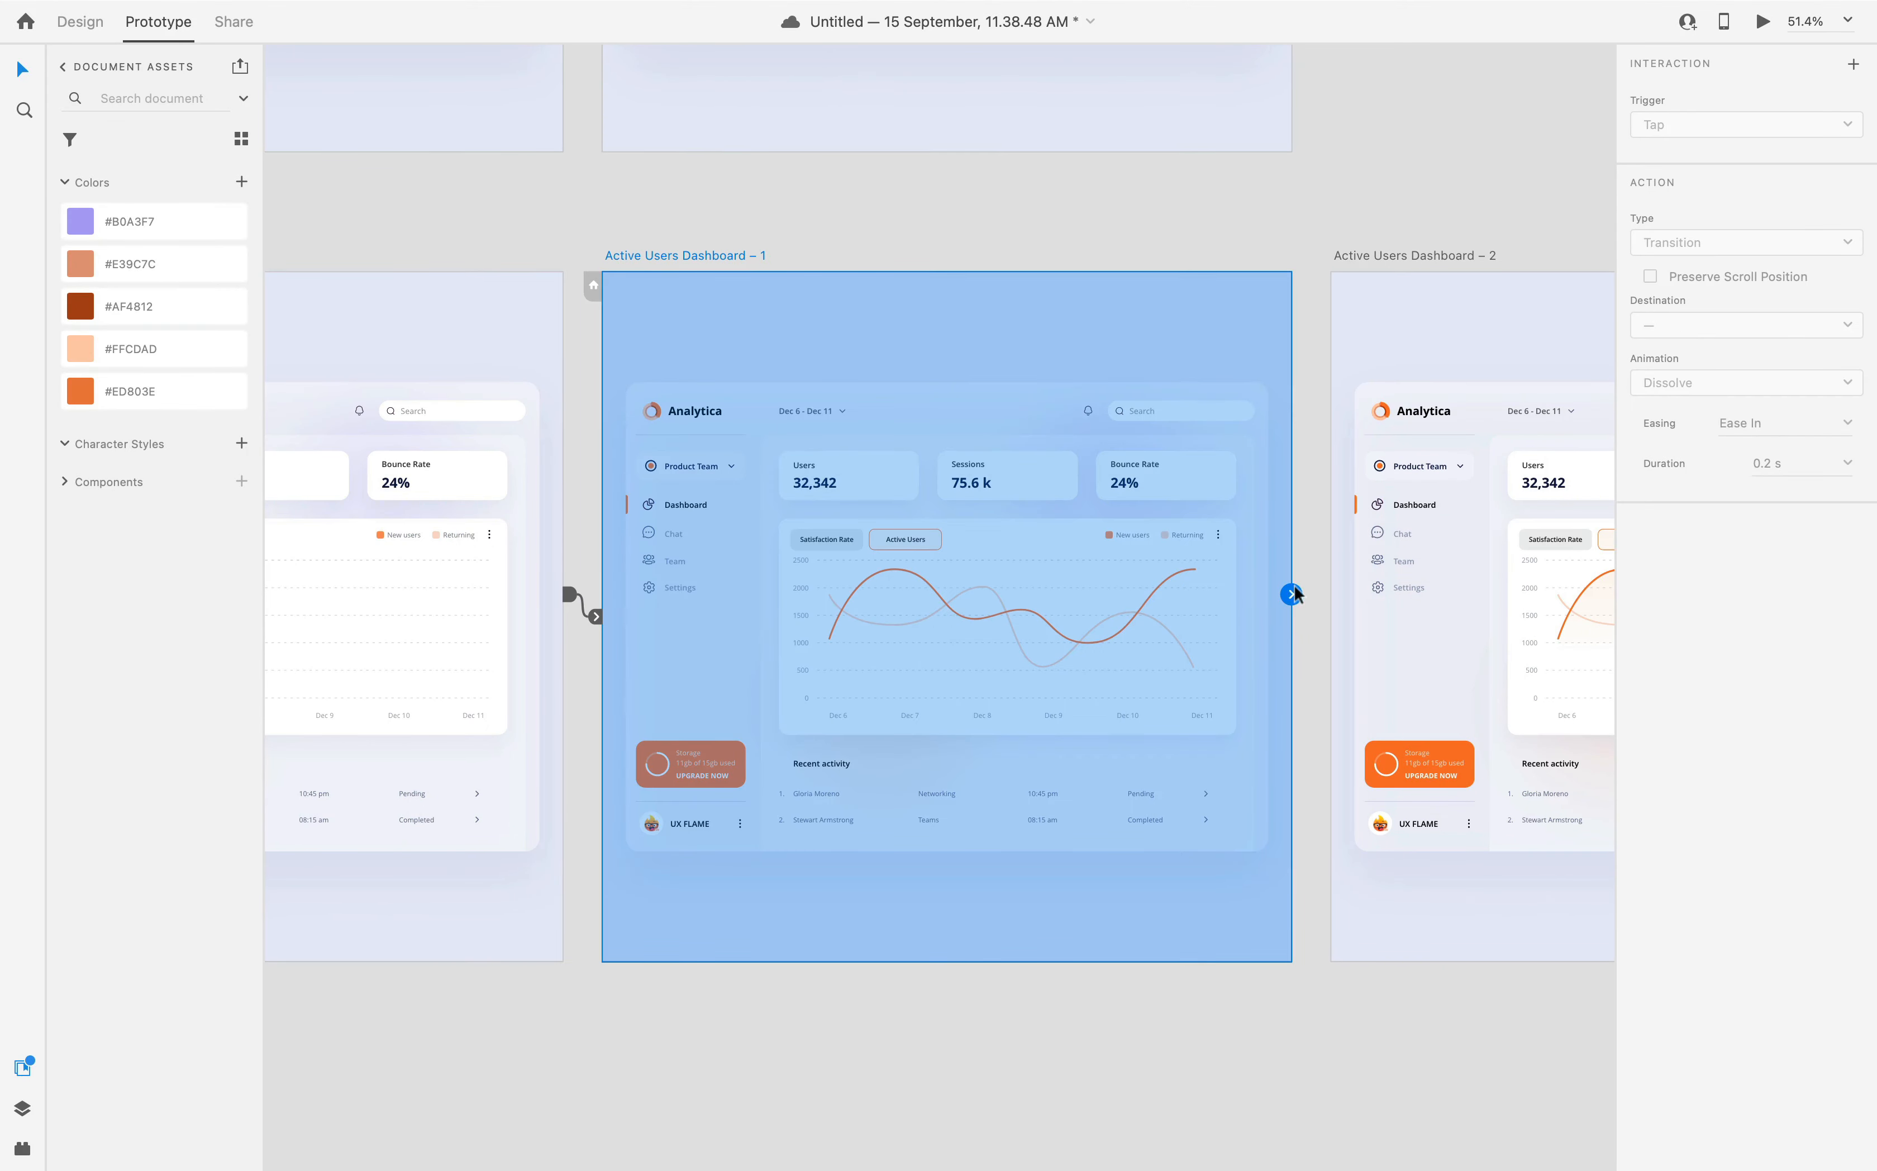
left_click_drag(1291, 595, 1359, 597)
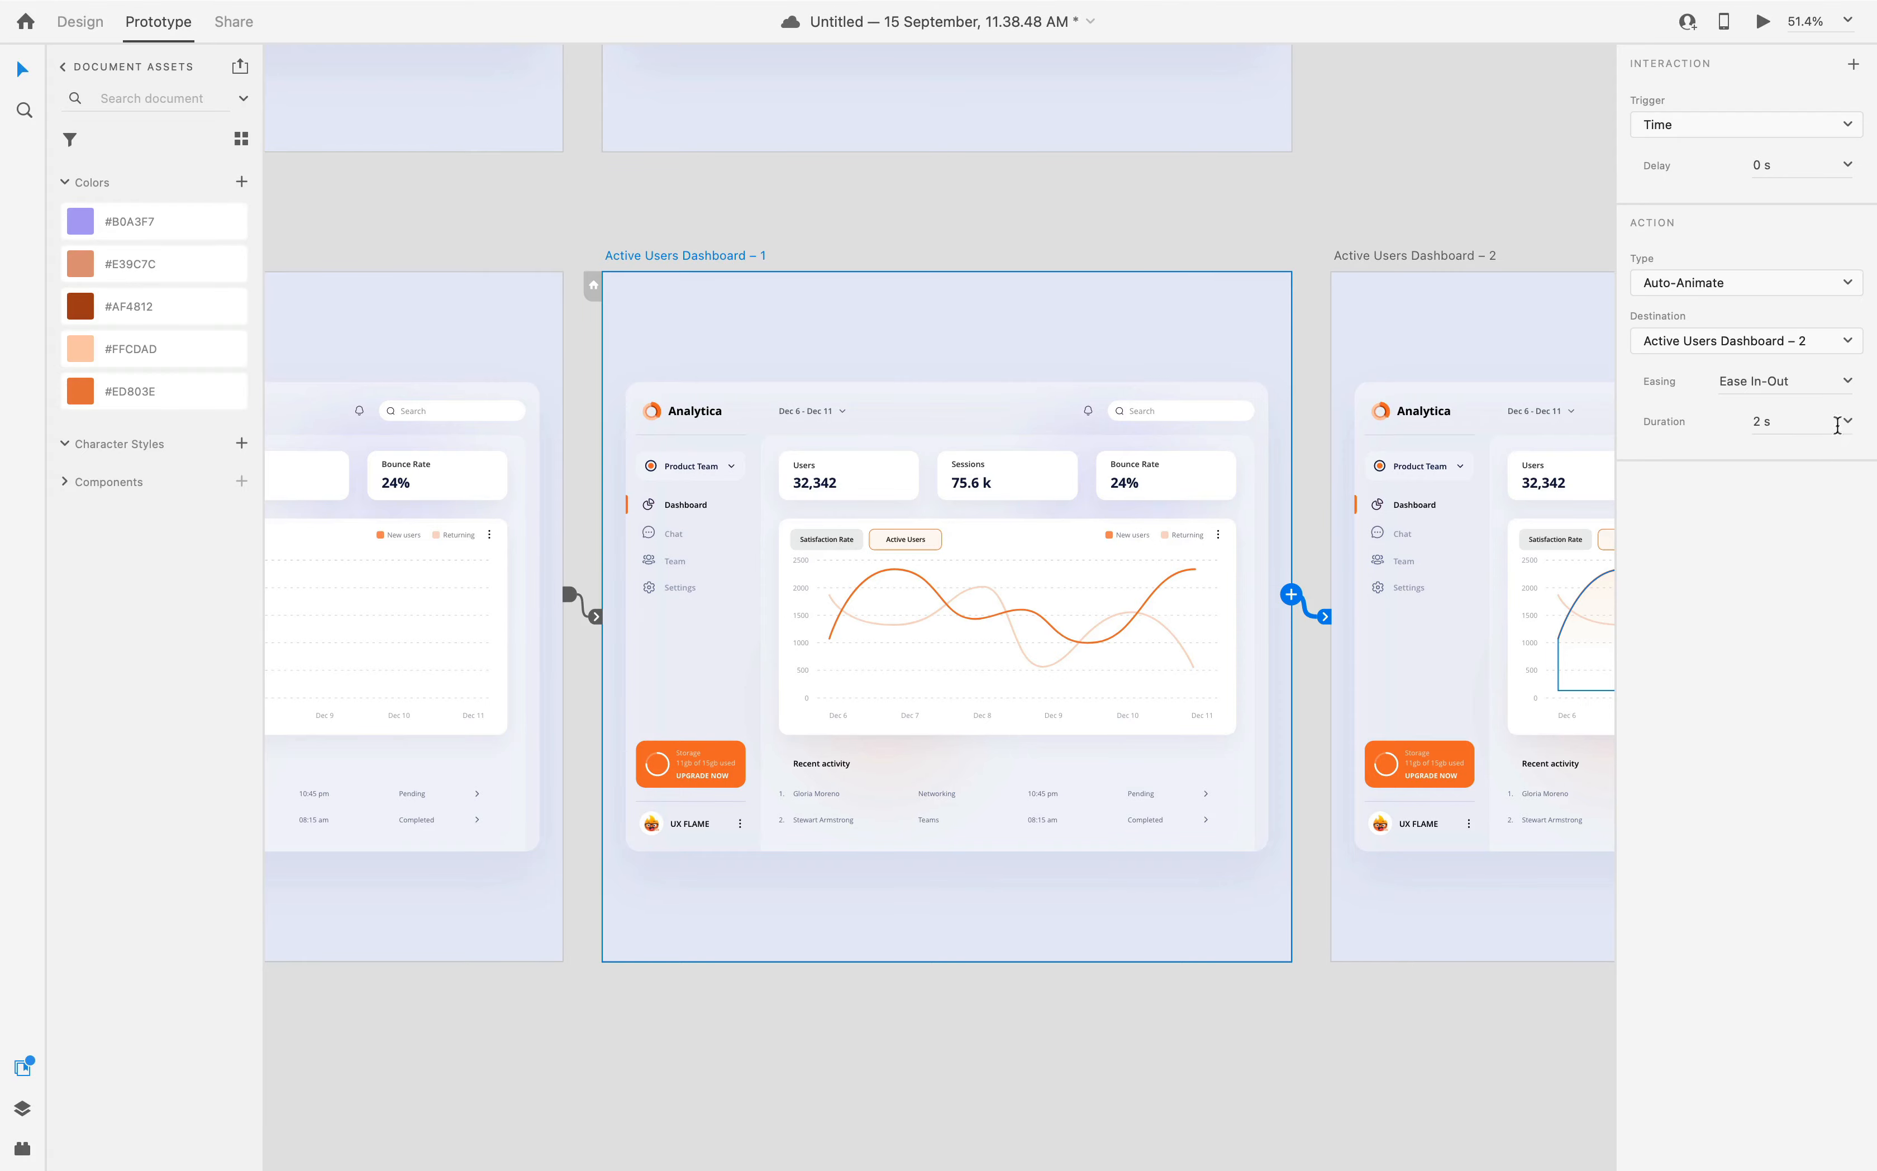
left_click(1839, 423)
left_click(1773, 449)
- Link the Satisfaction Rate button on Active Users Dashboard – 2 to the Satisfaction Rate Dashboard artboard with a Tap trigger
scroll(1204, 515, "up", 1)
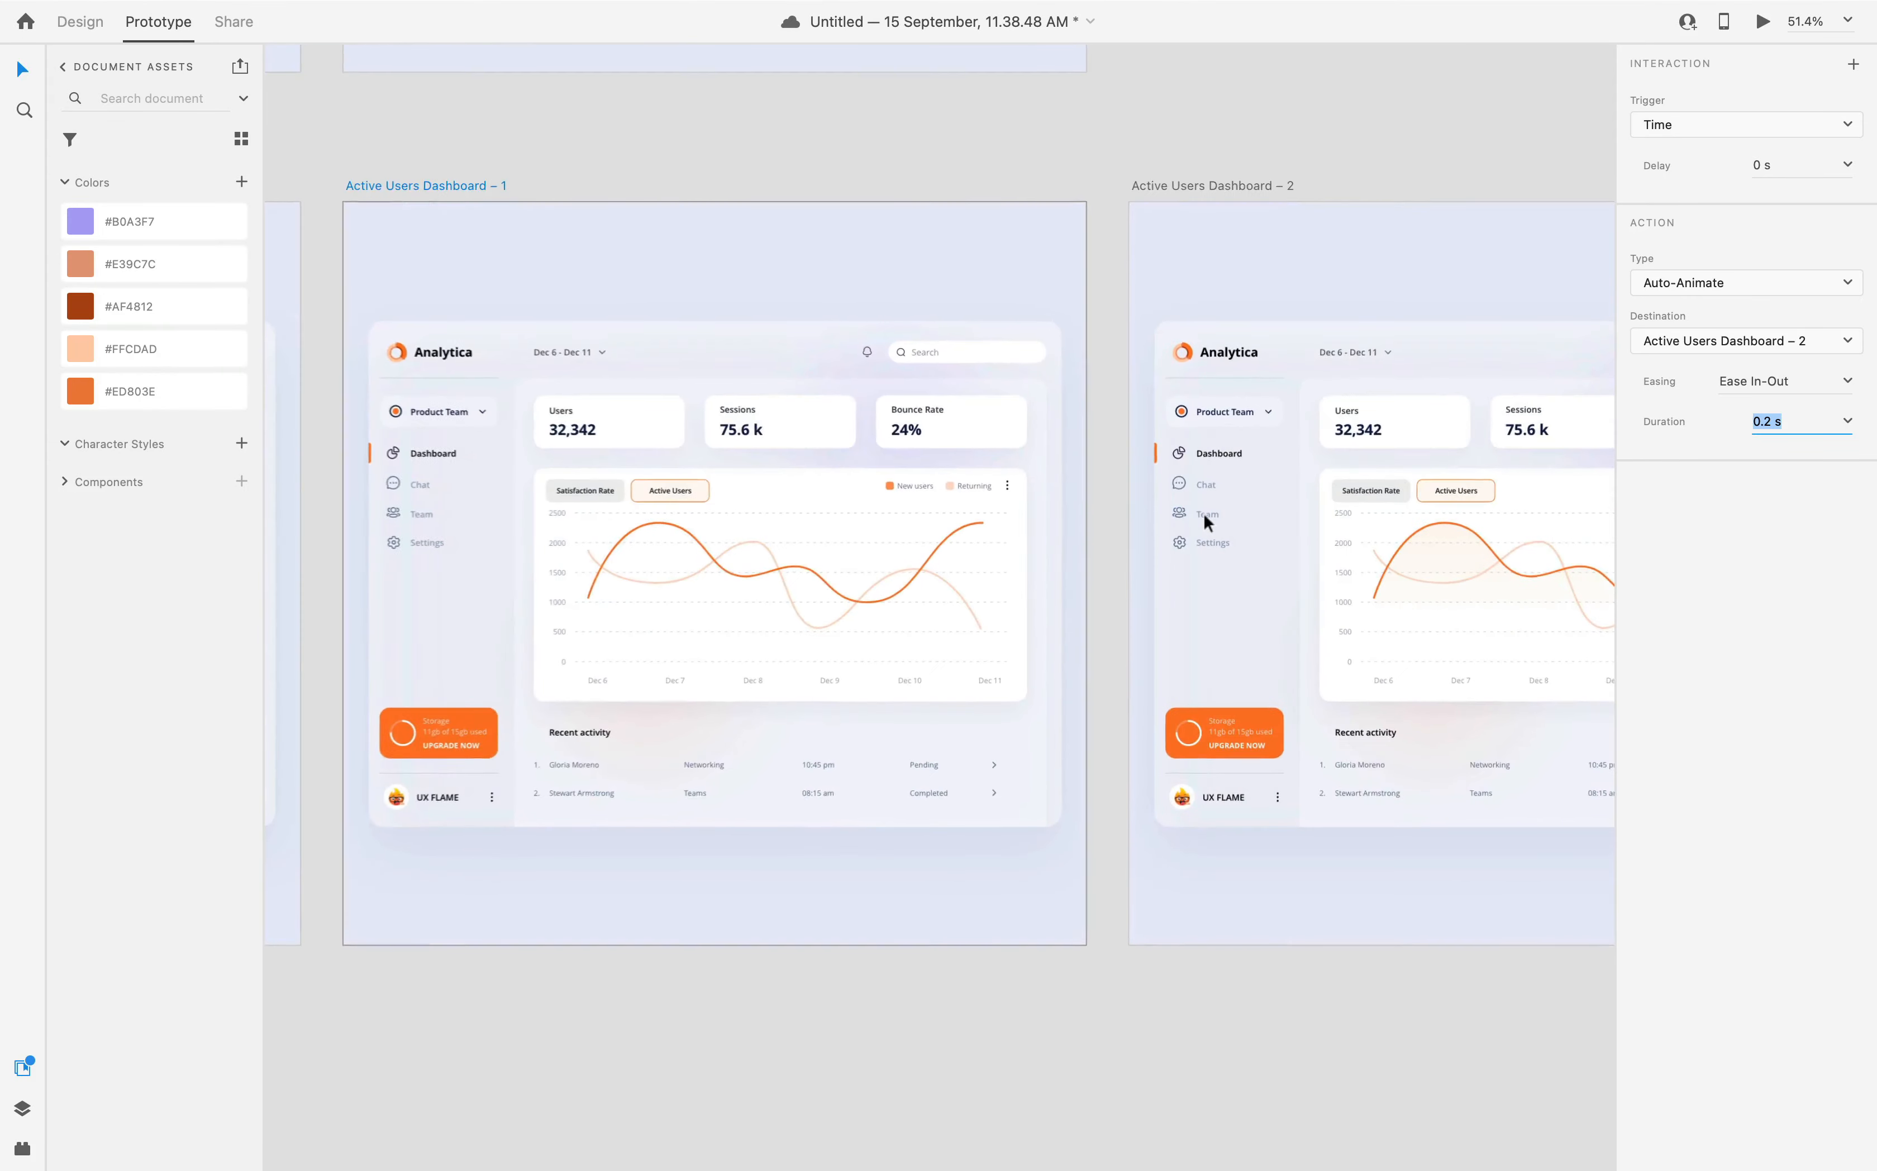
scroll(1204, 515, "down", 5)
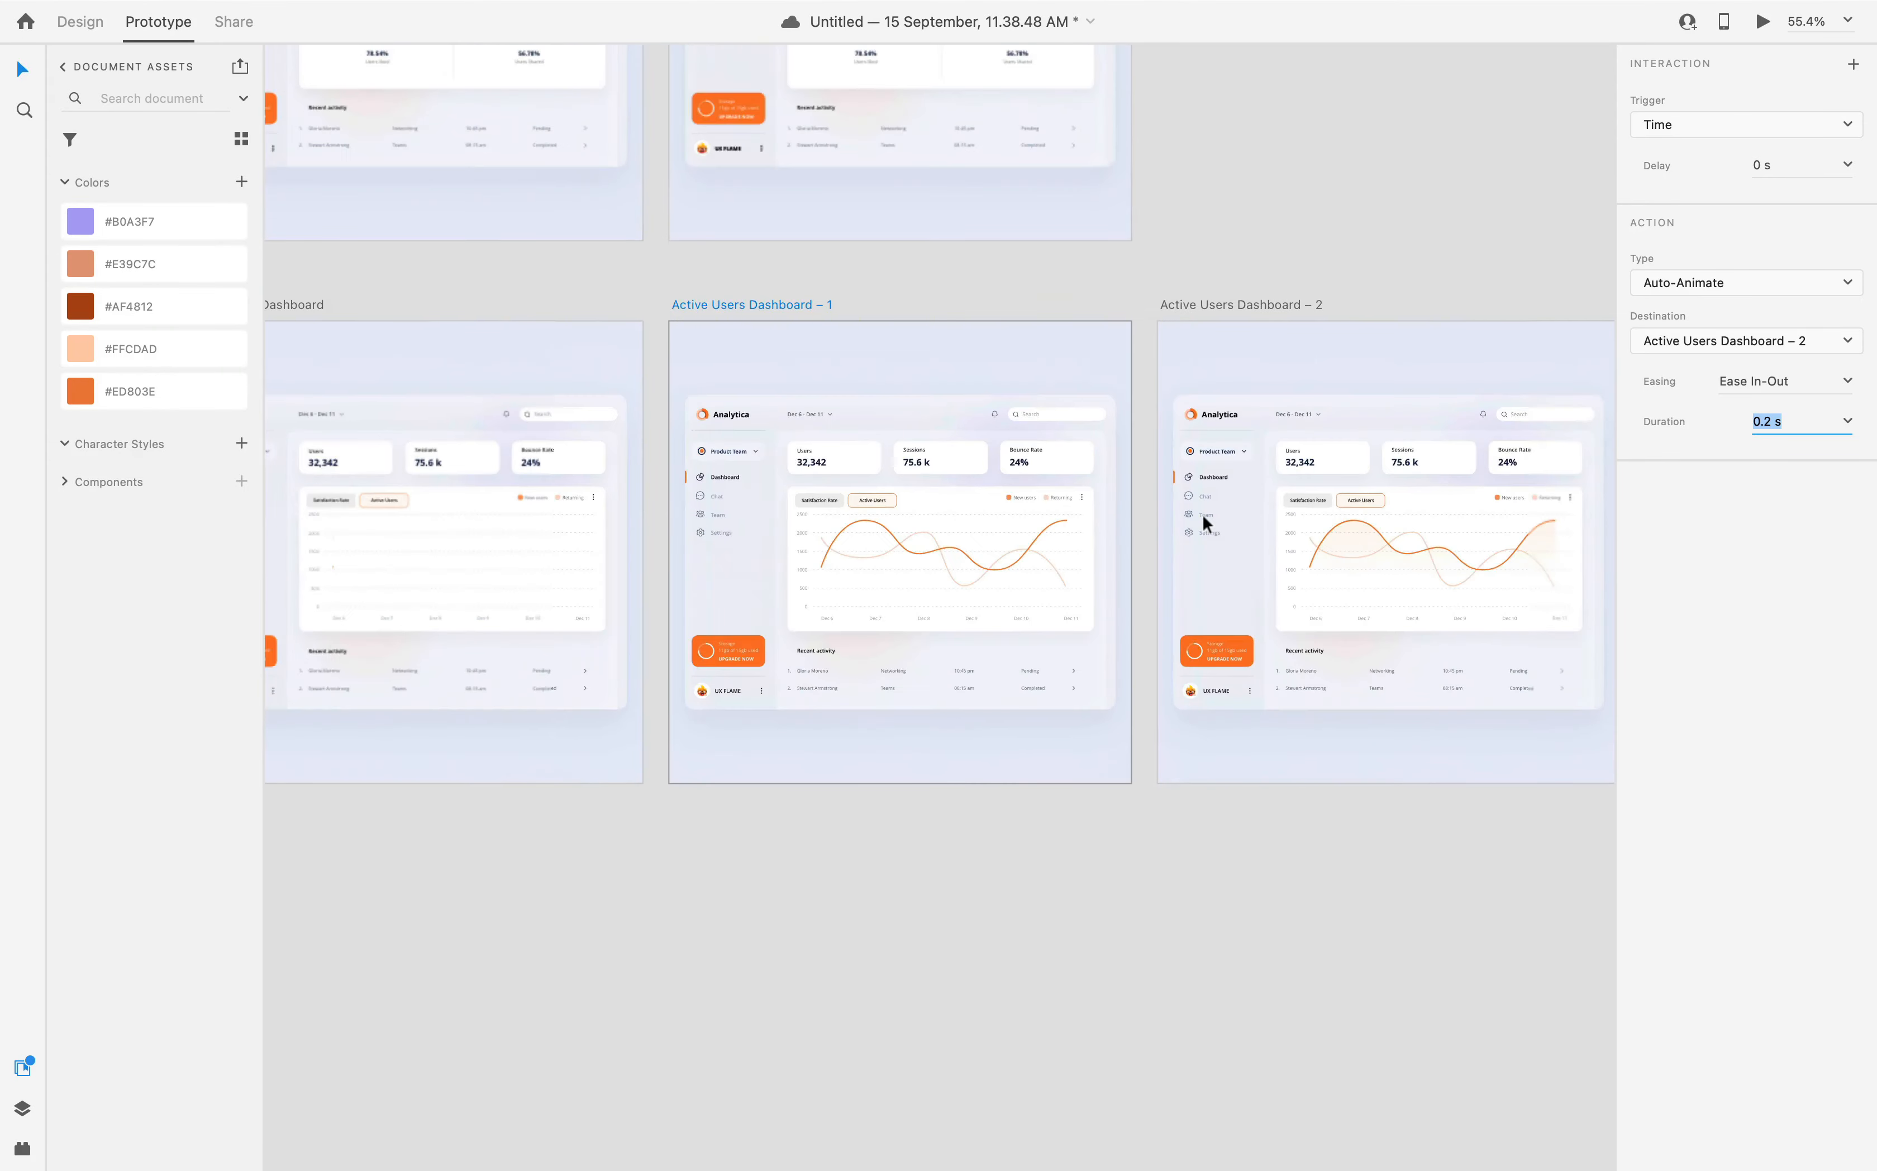
scroll(1203, 515, "up", 3)
left_click(1422, 613)
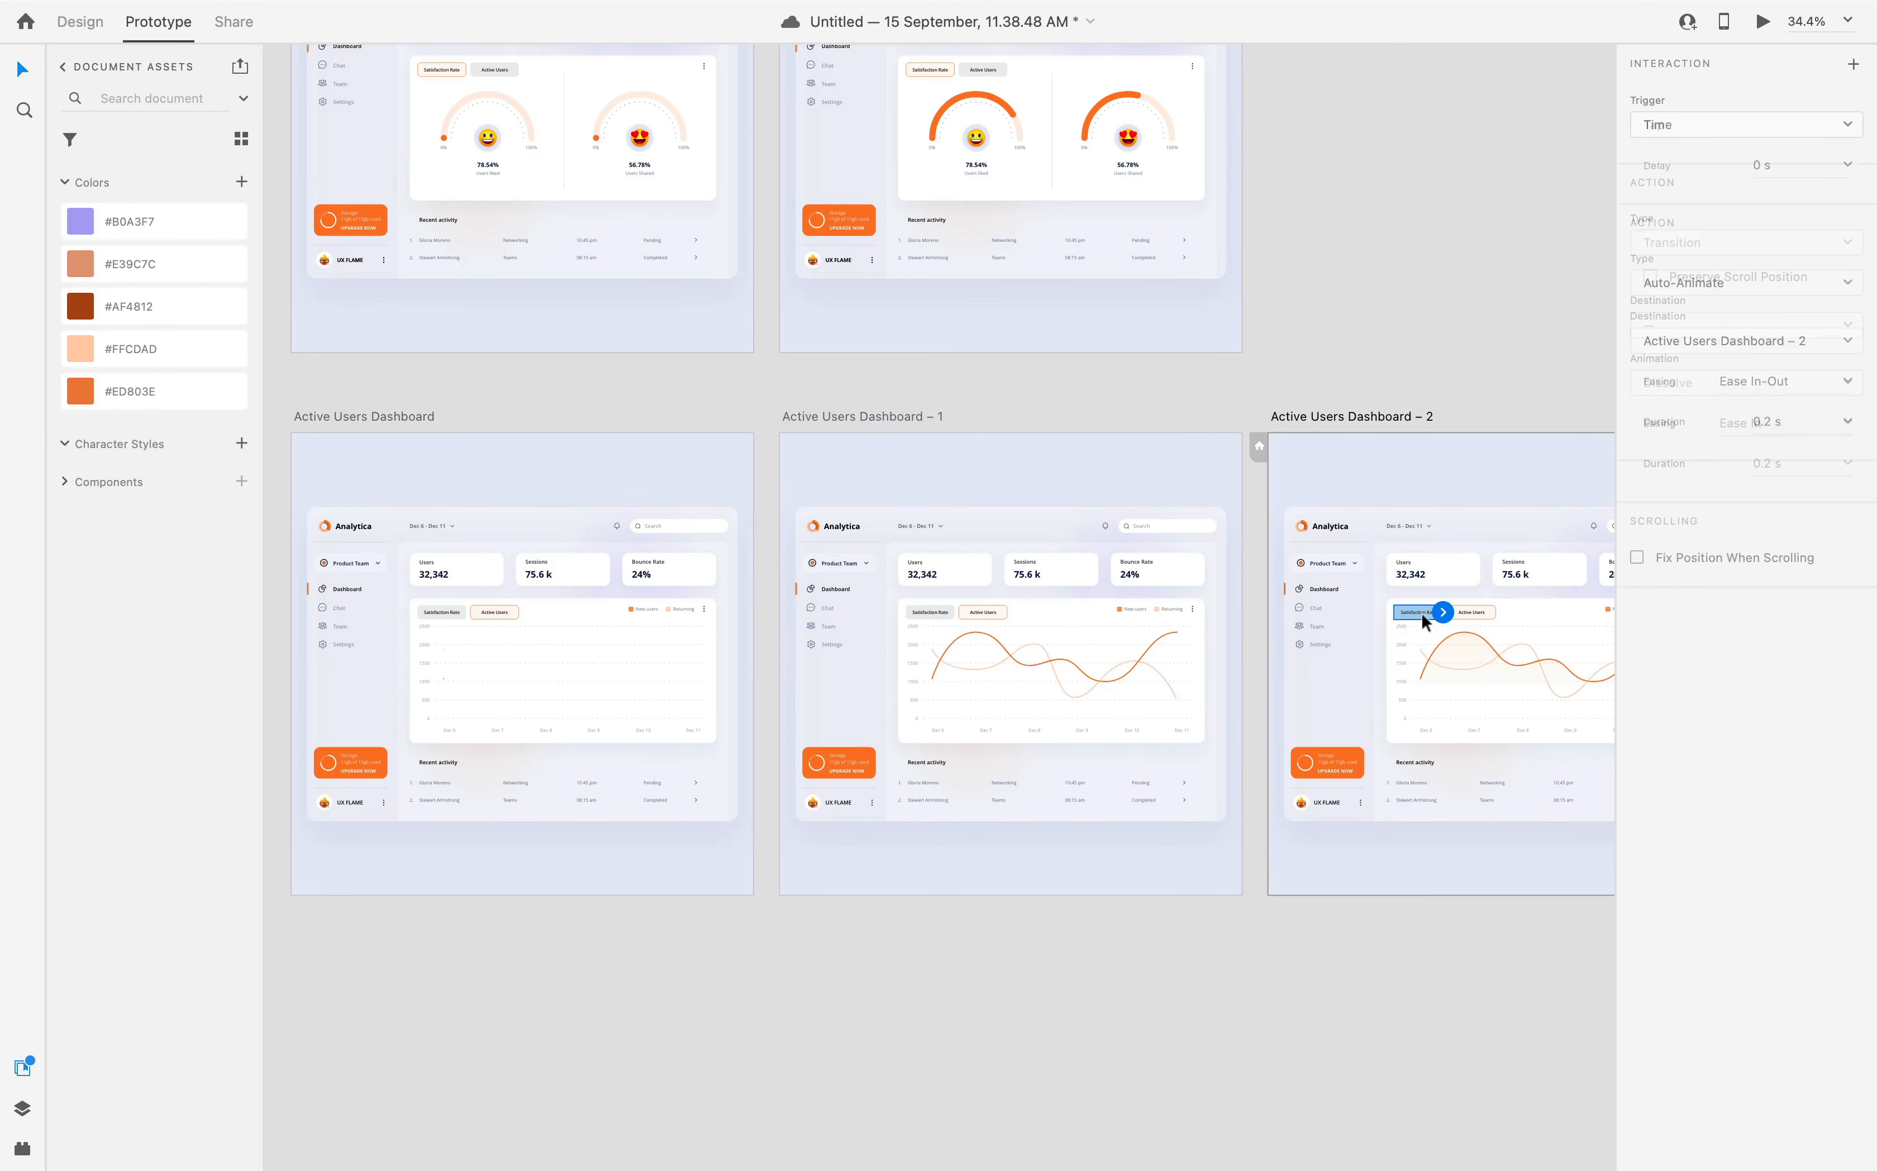
left_click_drag(1443, 611, 692, 302)
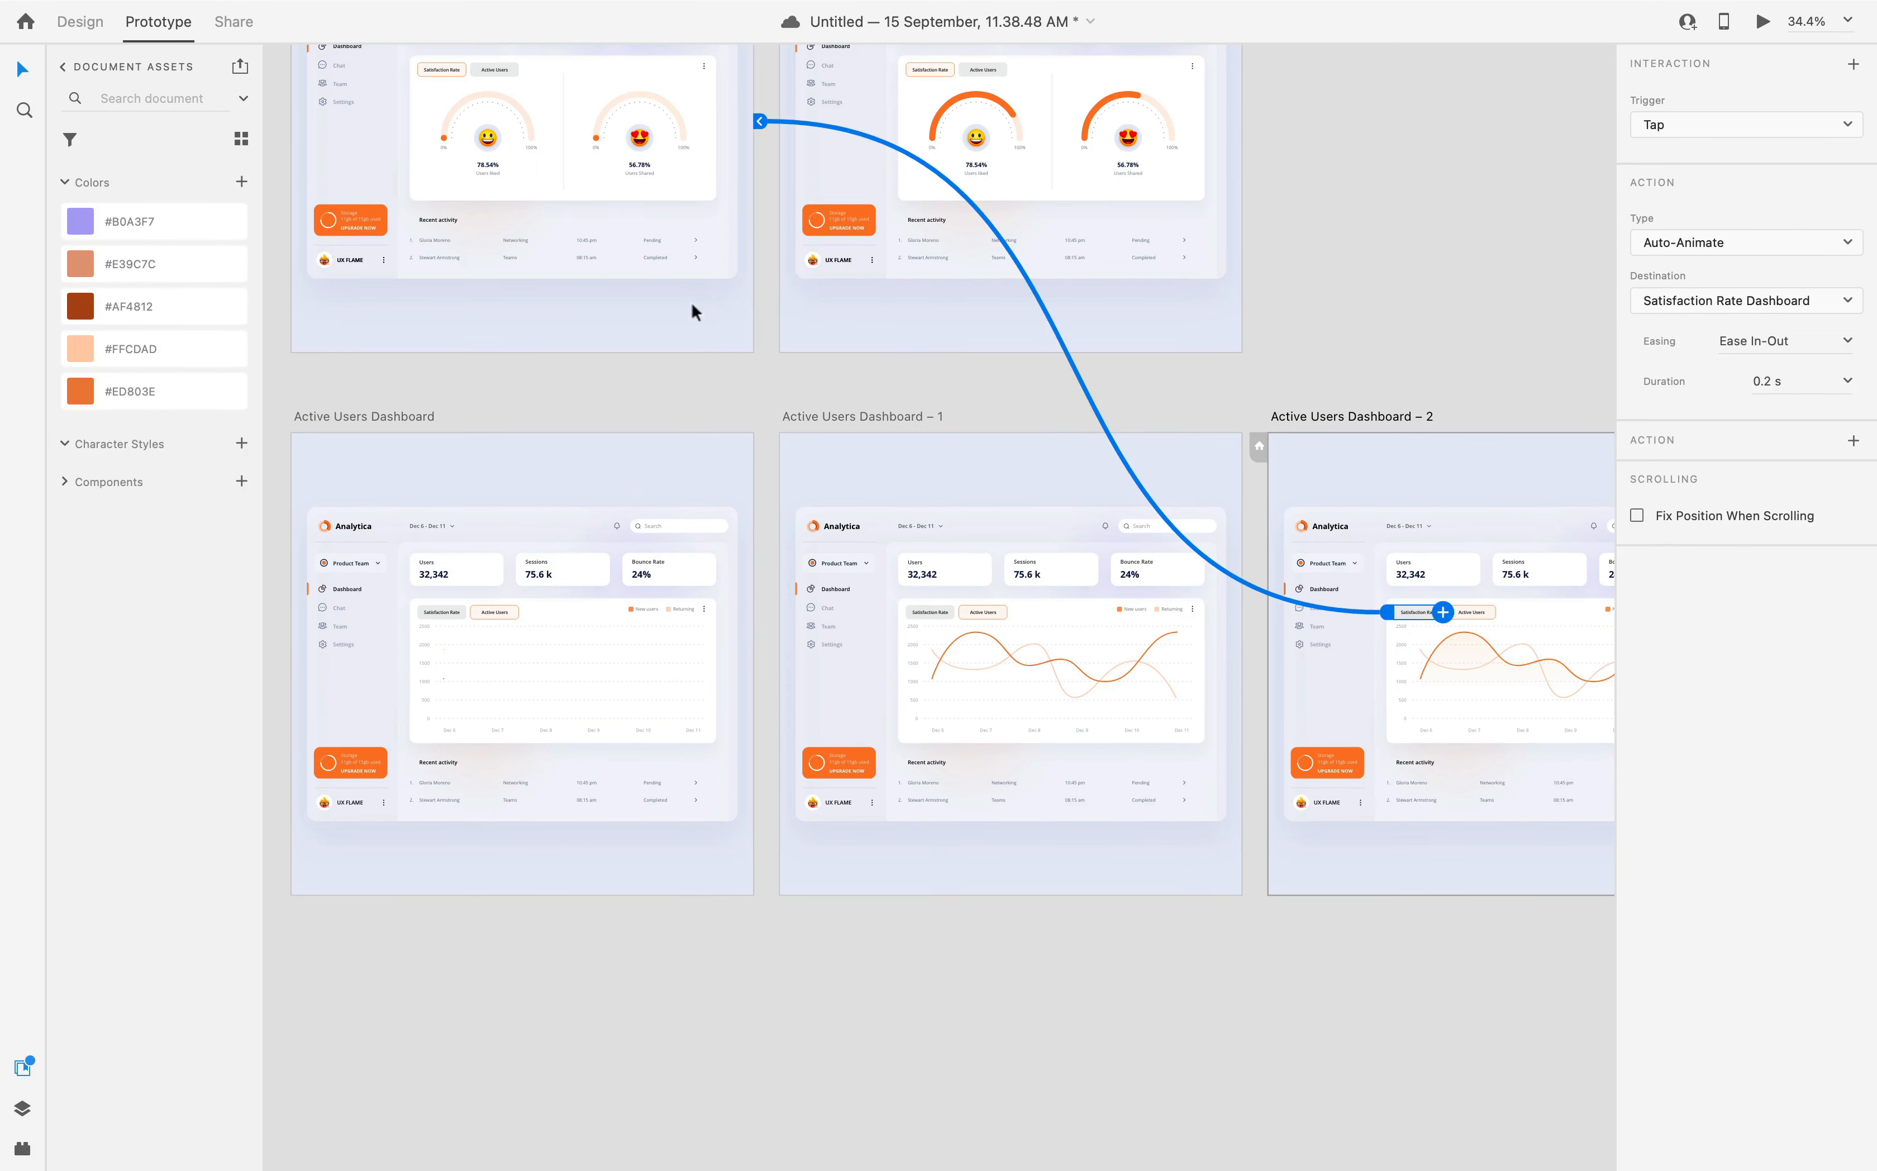
- Change the Satisfaction Rate button's link to a Transition with Ease In-Out easing and a 0.6 s duration
left_click(1849, 243)
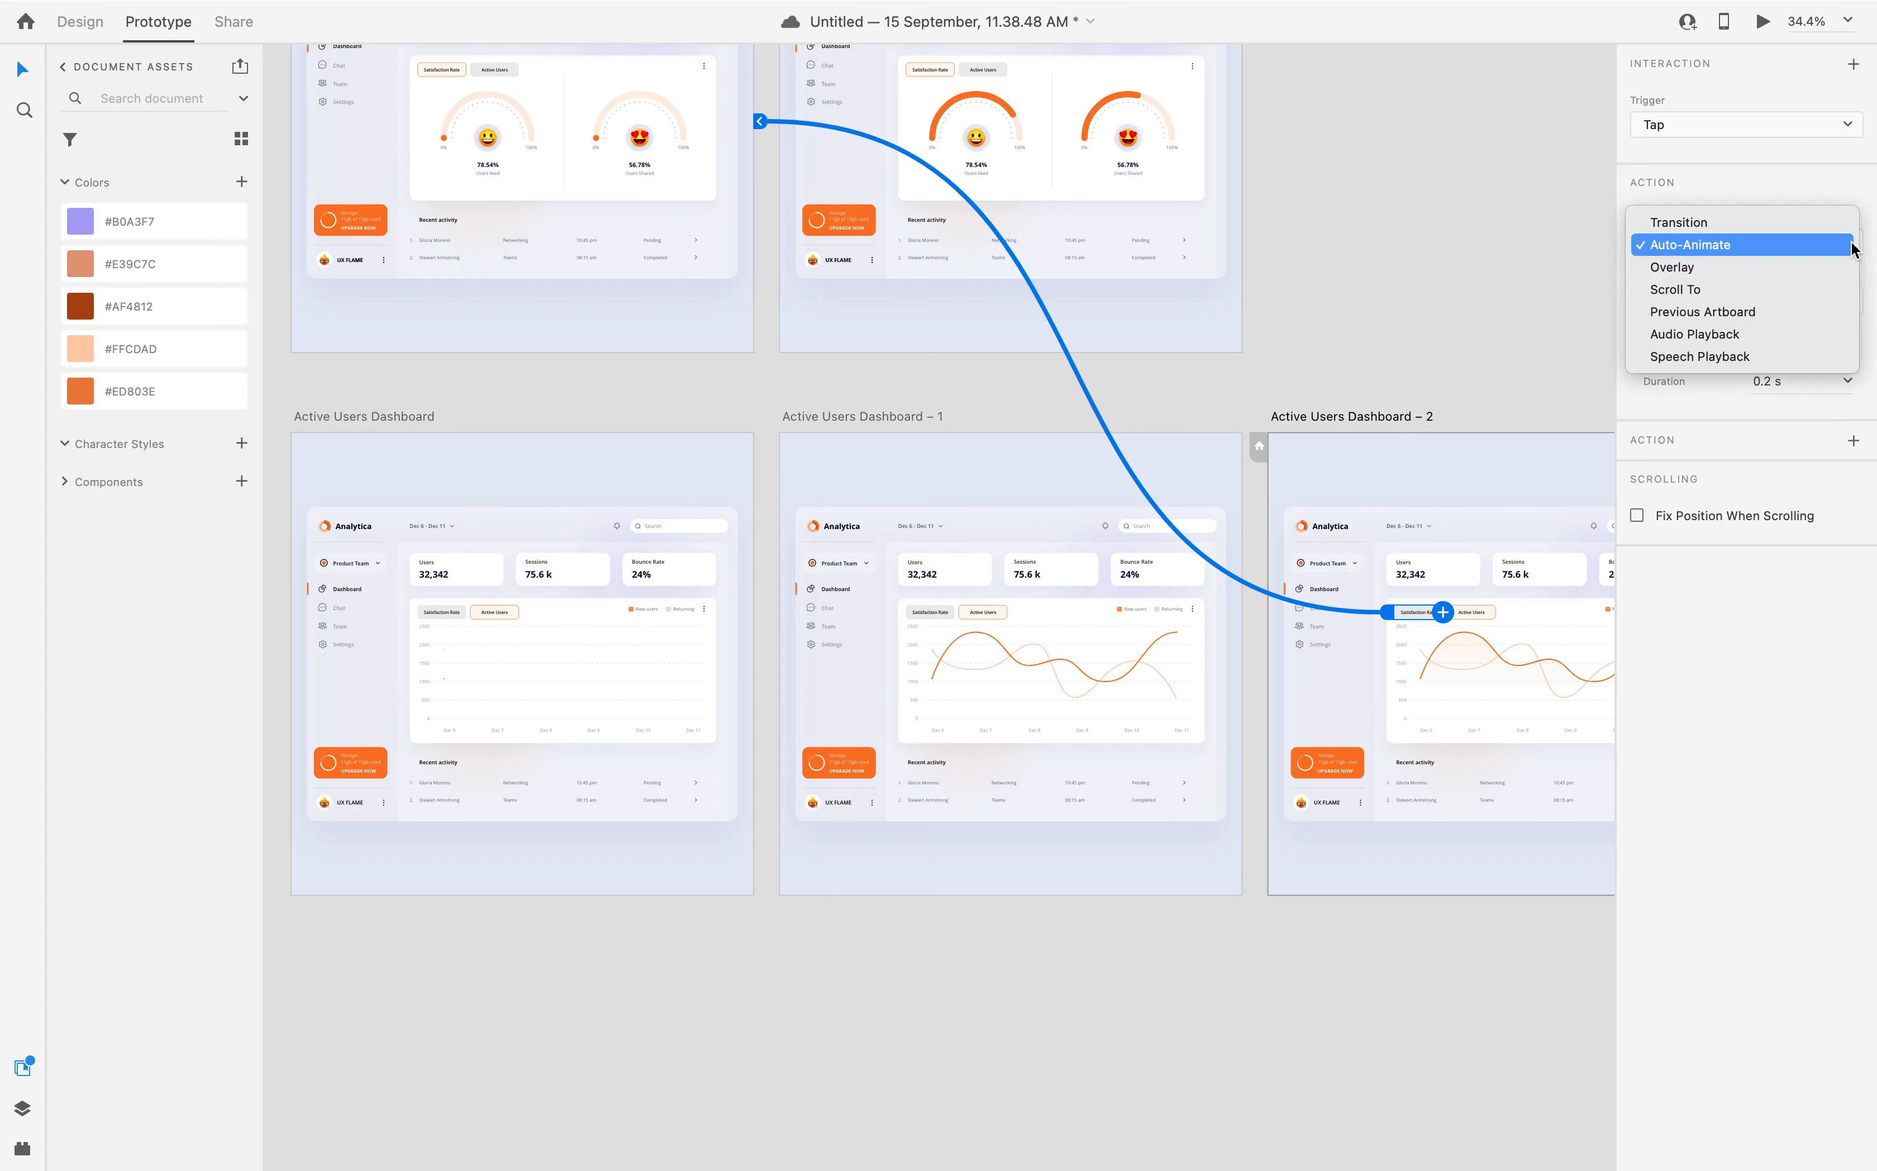
left_click(1795, 226)
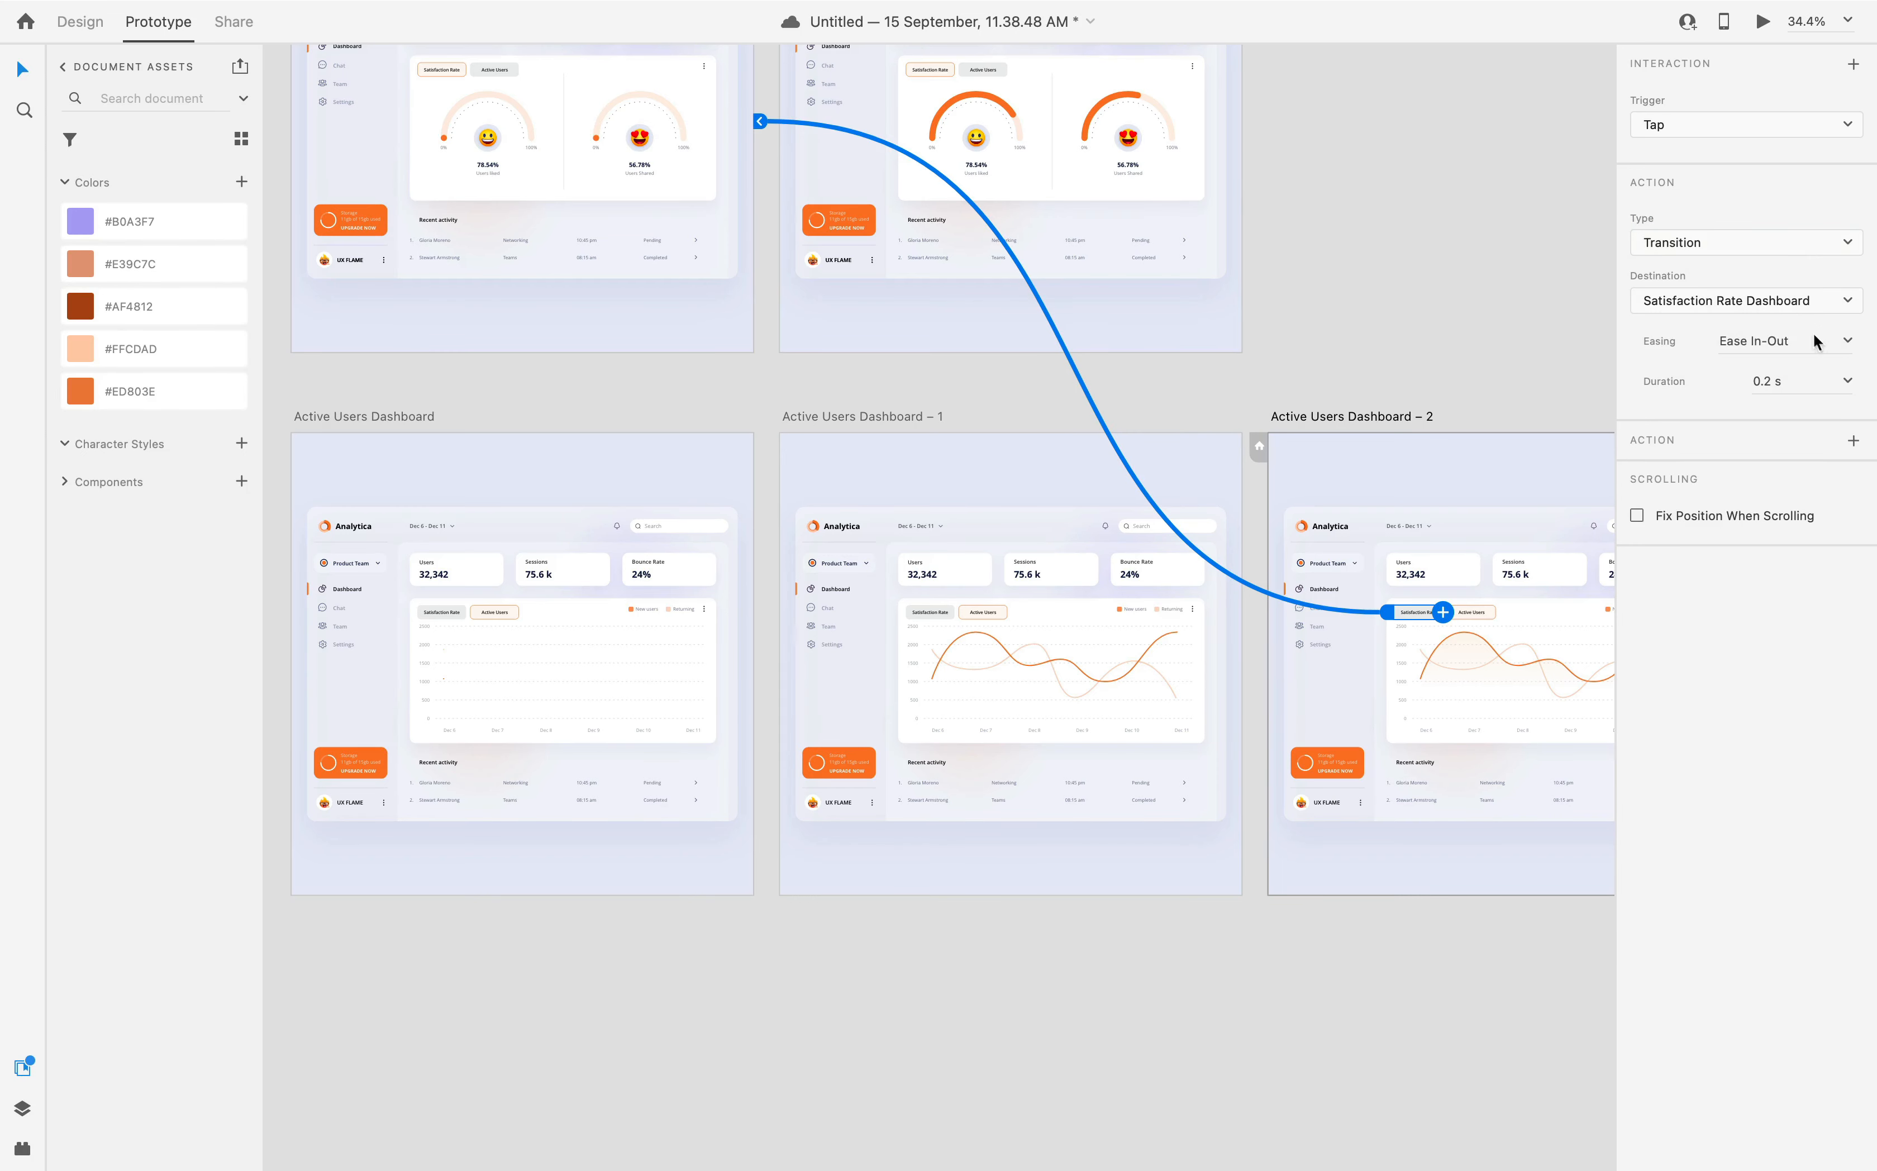
left_click(1848, 426)
left_click(1837, 359)
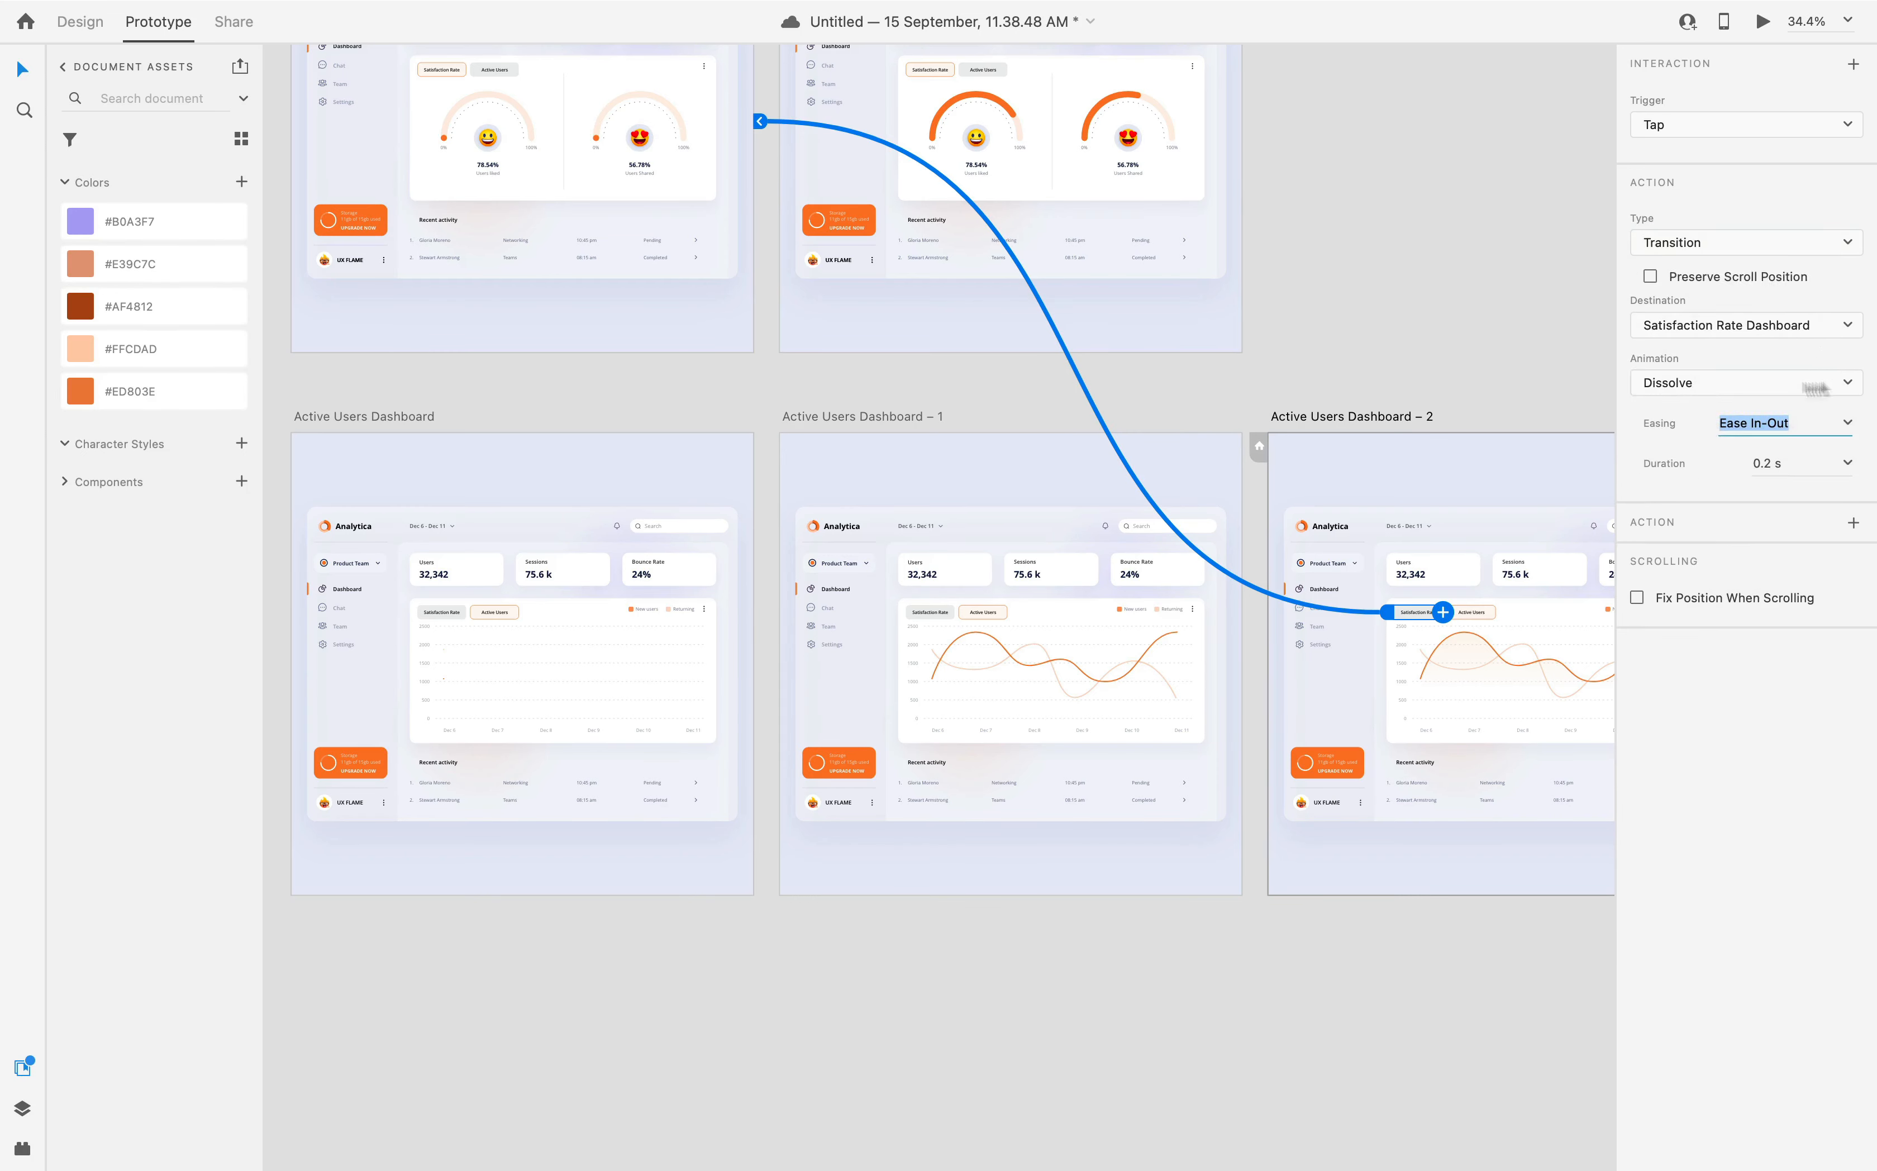
left_click(1848, 465)
left_click(1805, 529)
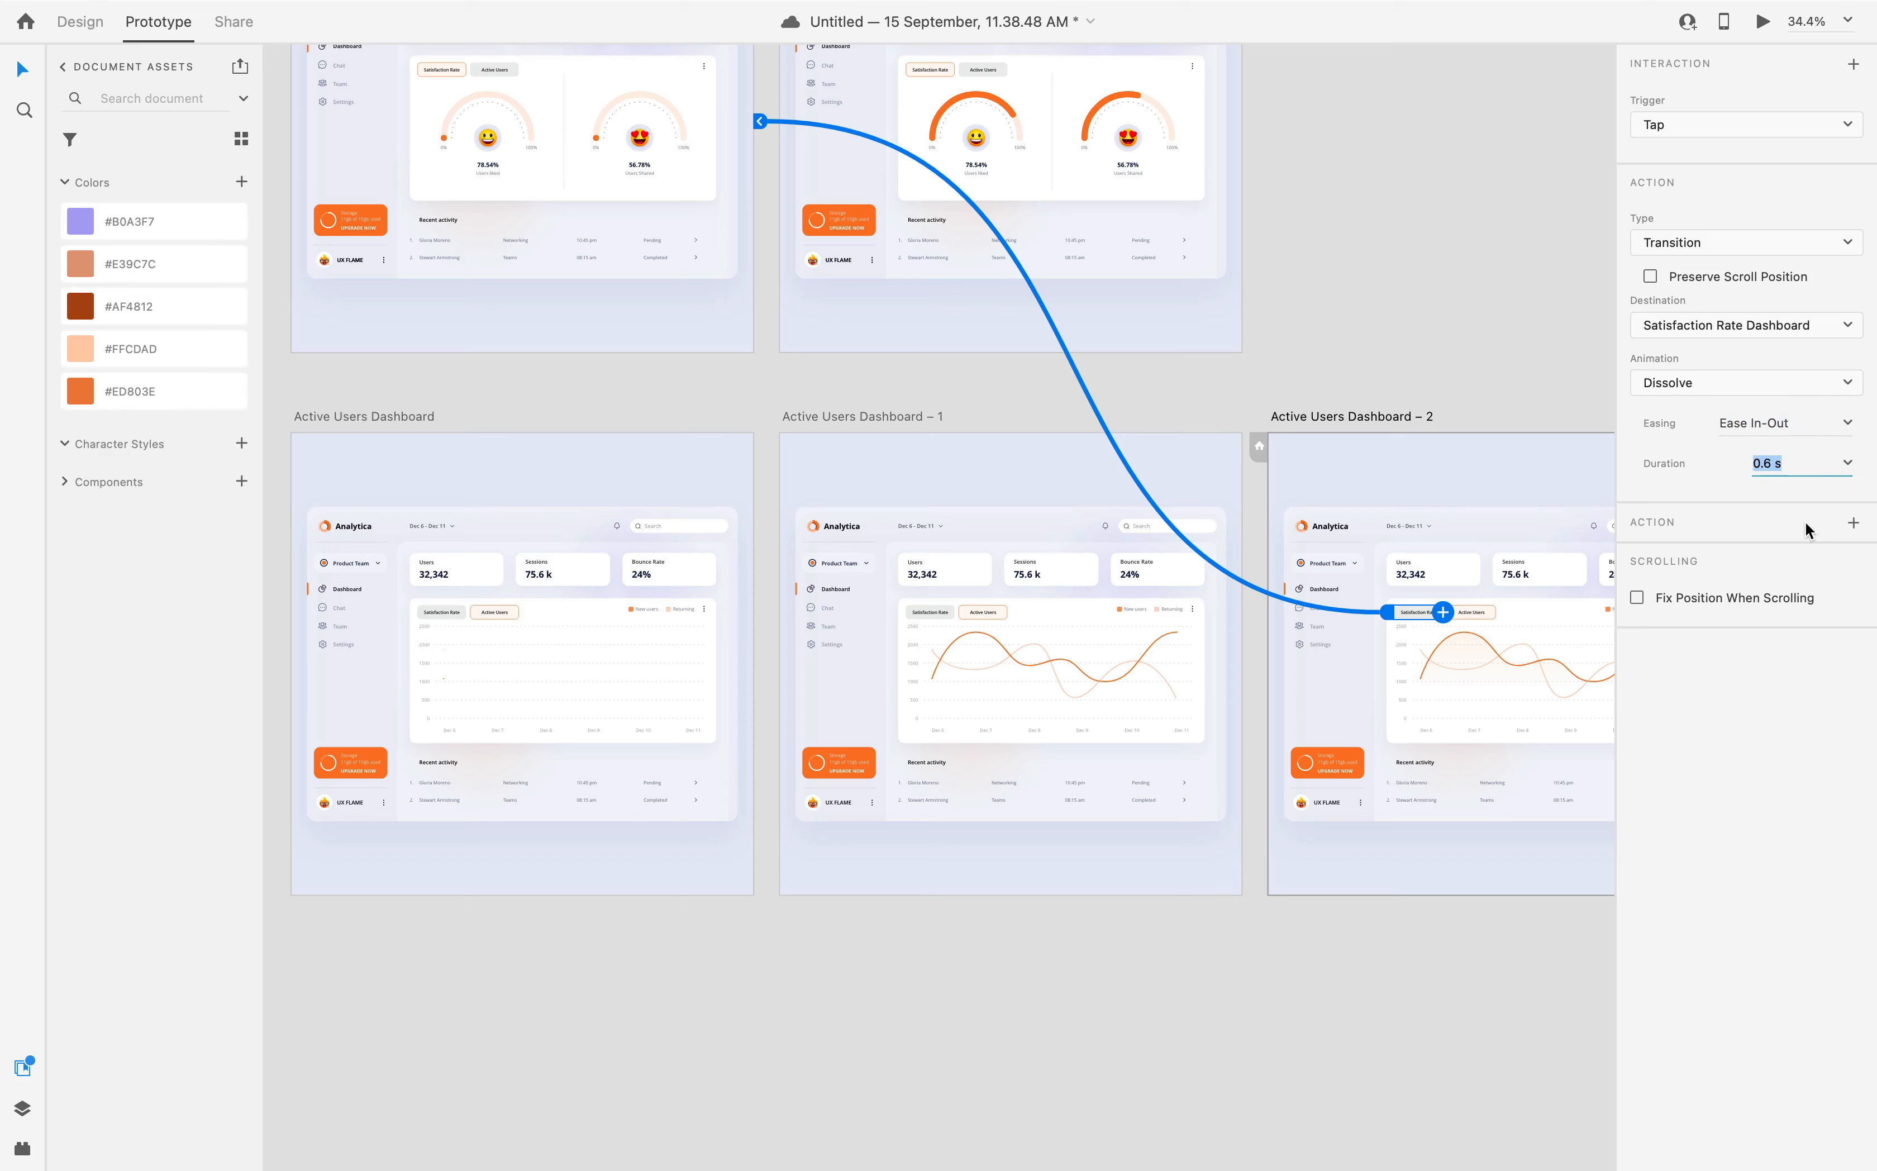
- Link the Satisfaction Rate buttons on Active Users Dashboard – 1 and Active Users Dashboard to the Satisfaction Rate Dashboard artboard
left_click(941, 611)
left_click_drag(955, 612, 625, 297)
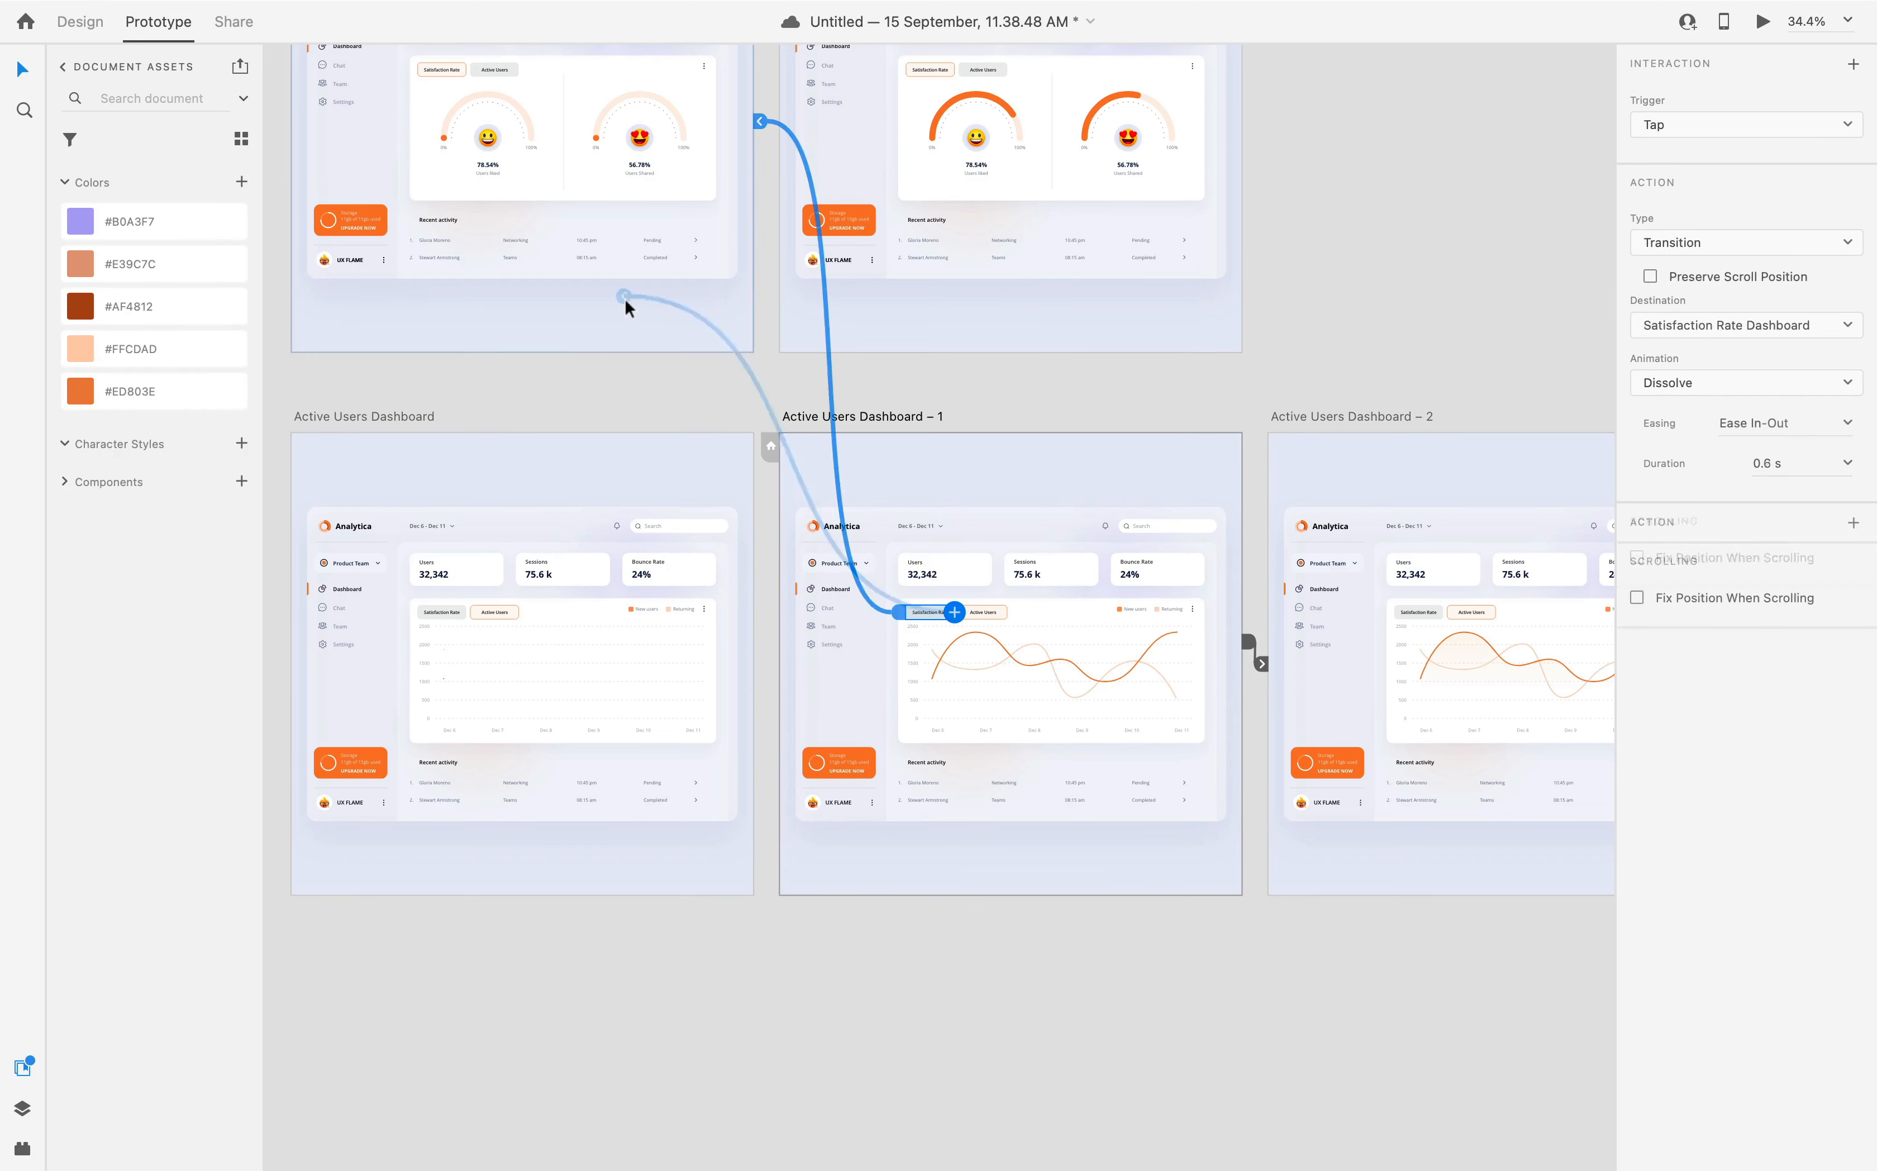
left_click(449, 612)
left_click_drag(465, 612, 485, 195)
- Link the Active Users buttons on Satisfaction Rate Dashboard and Satisfaction Rate Dashboard – 1 to the Active Users Dashboard artboard
scroll(566, 236, "up", 1)
scroll(566, 236, "left", 2)
left_click(571, 352)
left_click_drag(601, 353, 700, 806)
left_click(1065, 353)
left_click_drag(1089, 353, 541, 932)
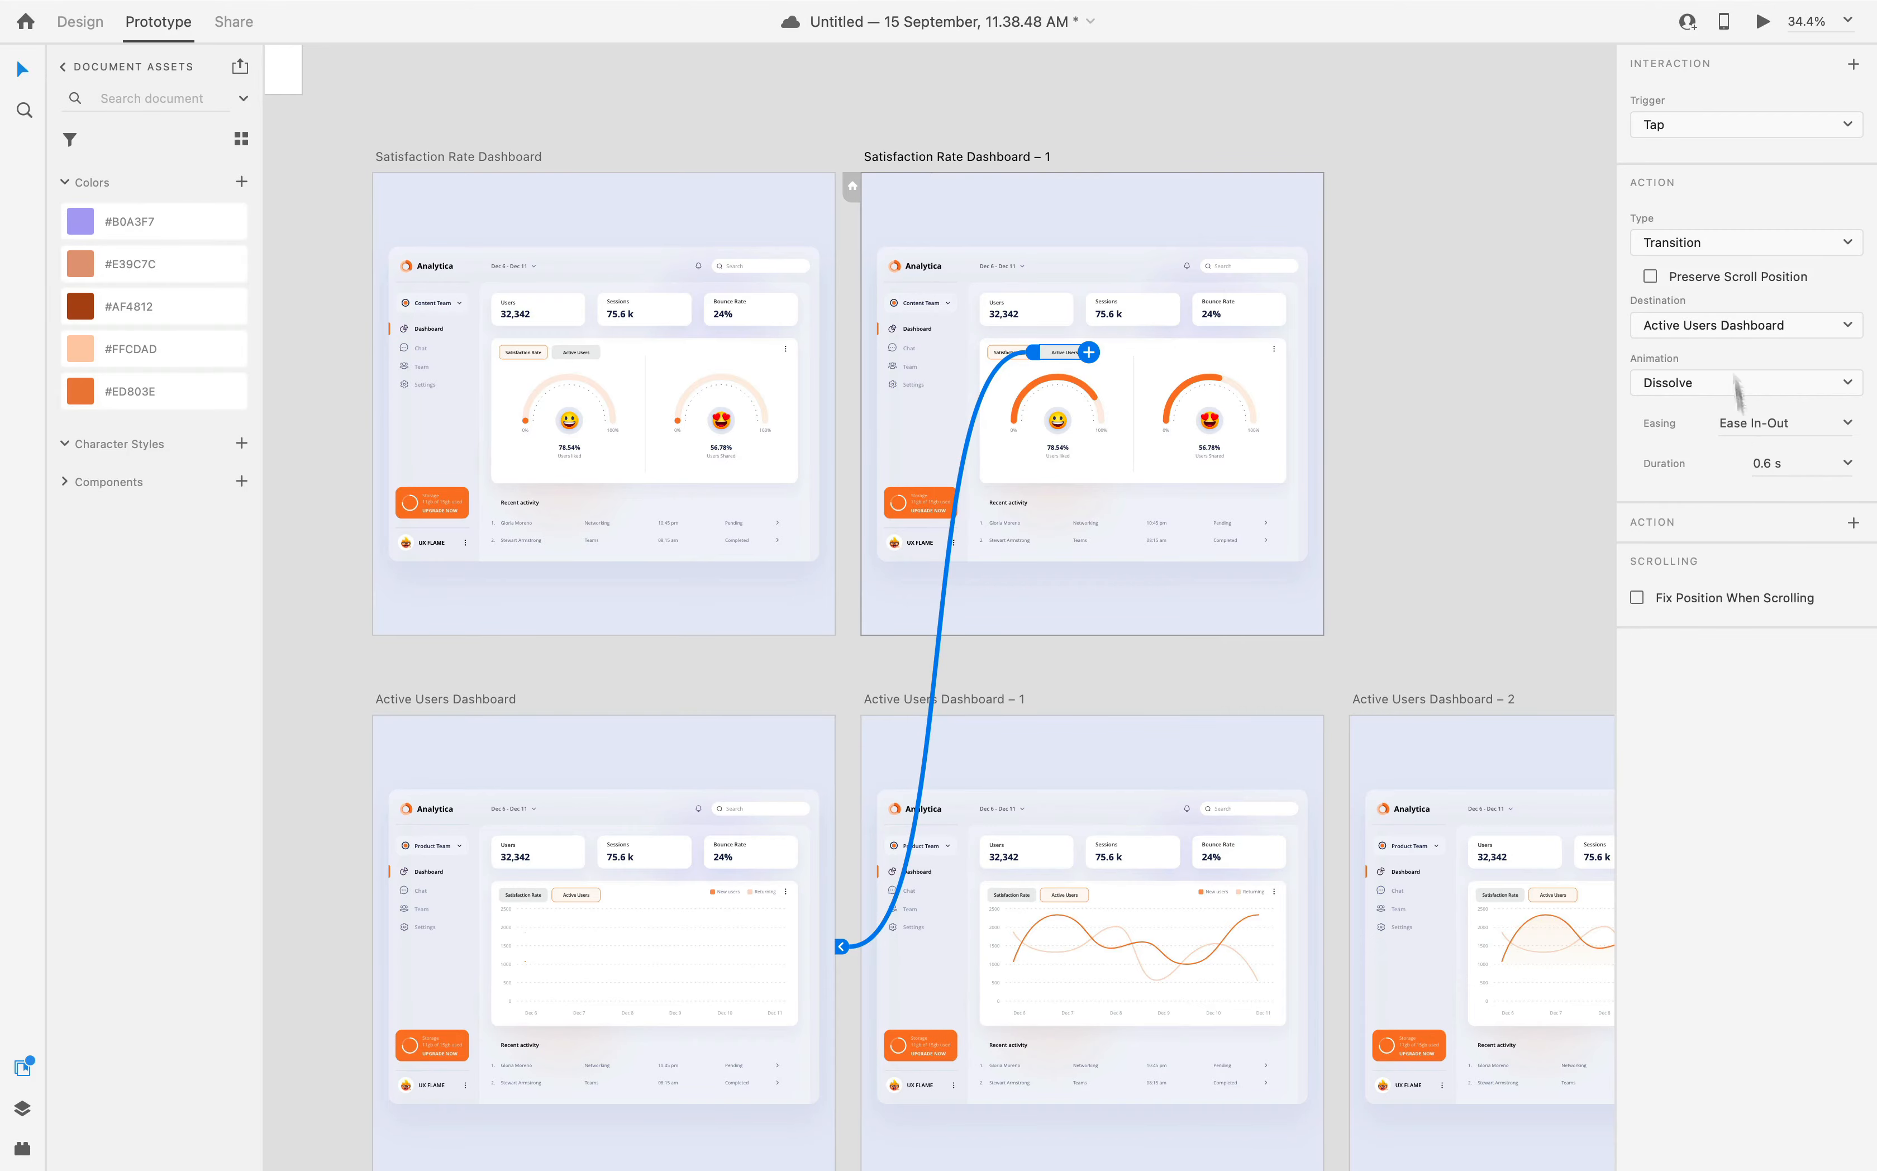
- Preview the prototype from the Satisfaction Rate Dashboard and switch to the Active Users view to check the animation
left_click(1762, 21)
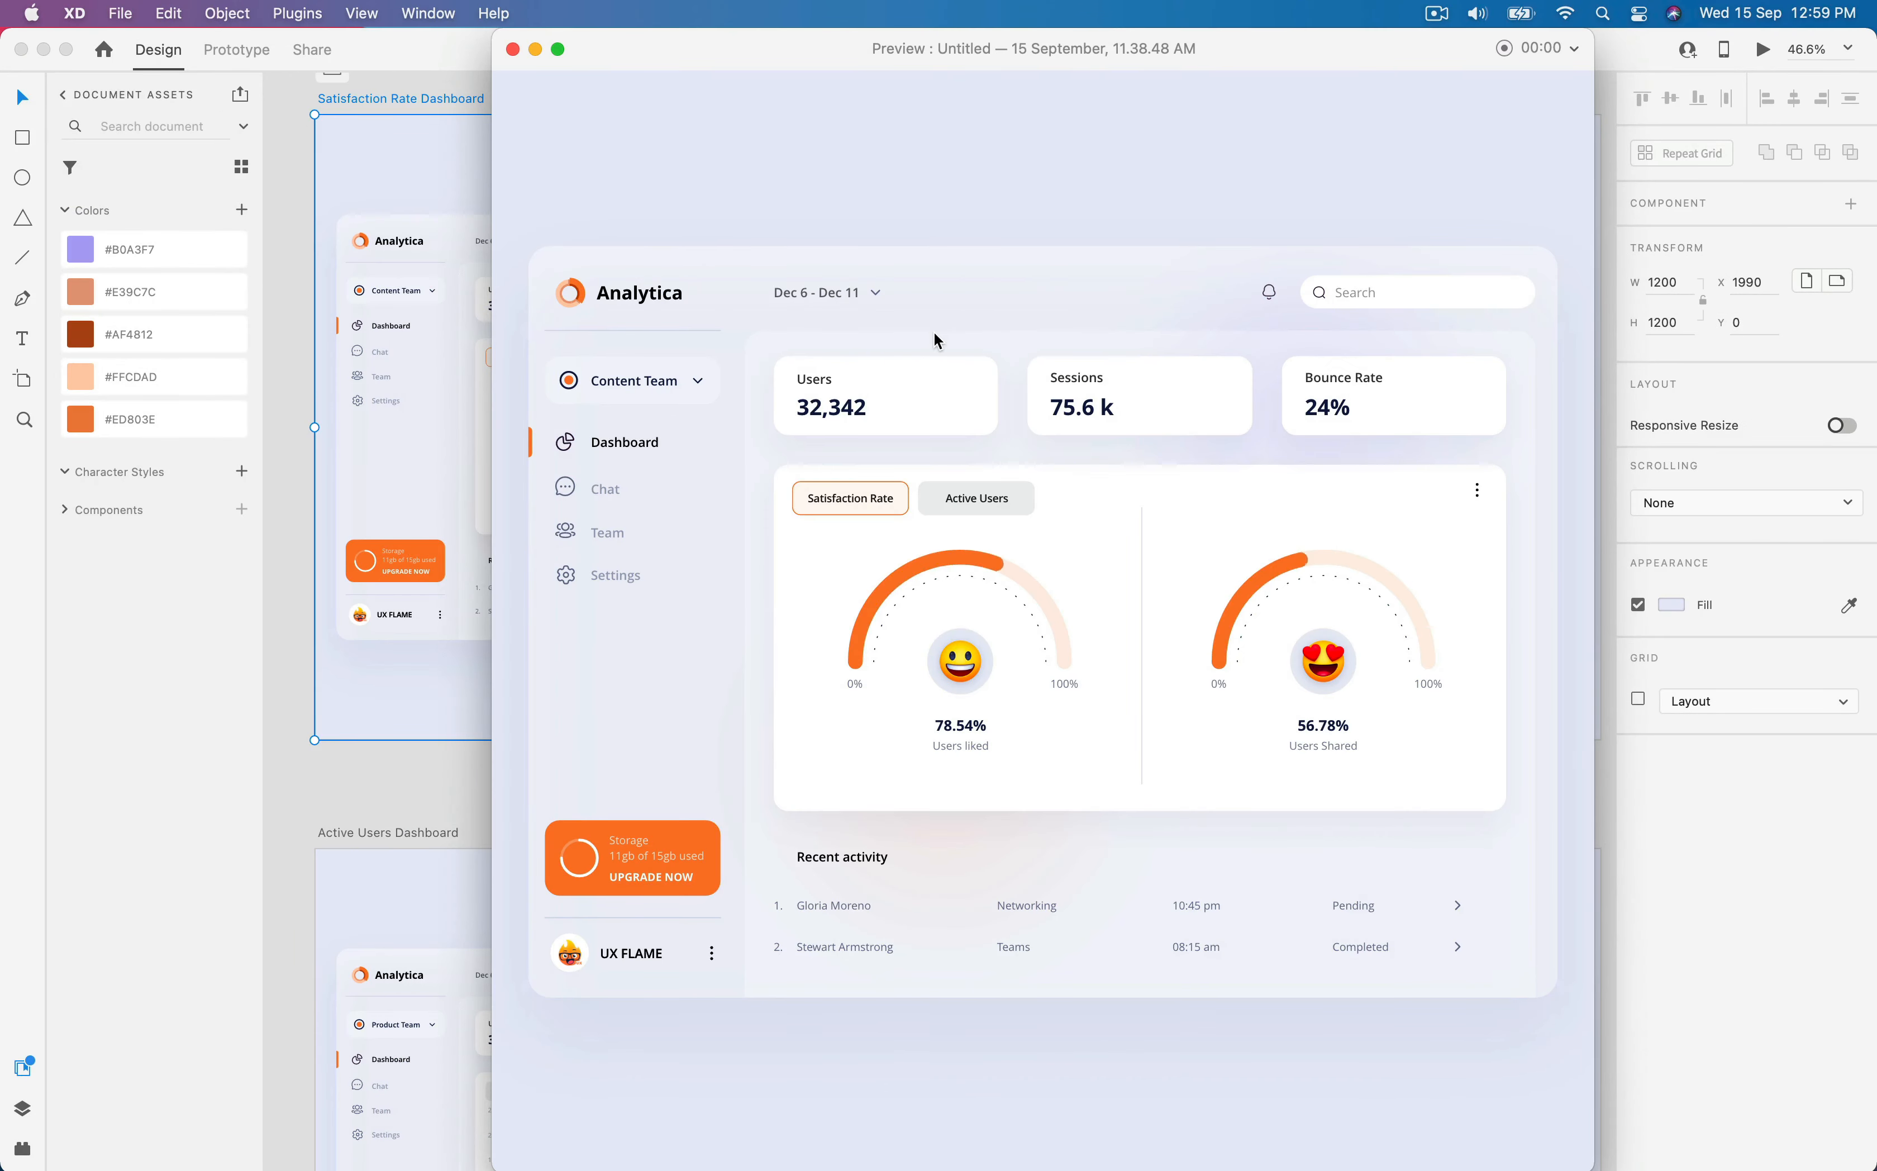
left_click(948, 497)
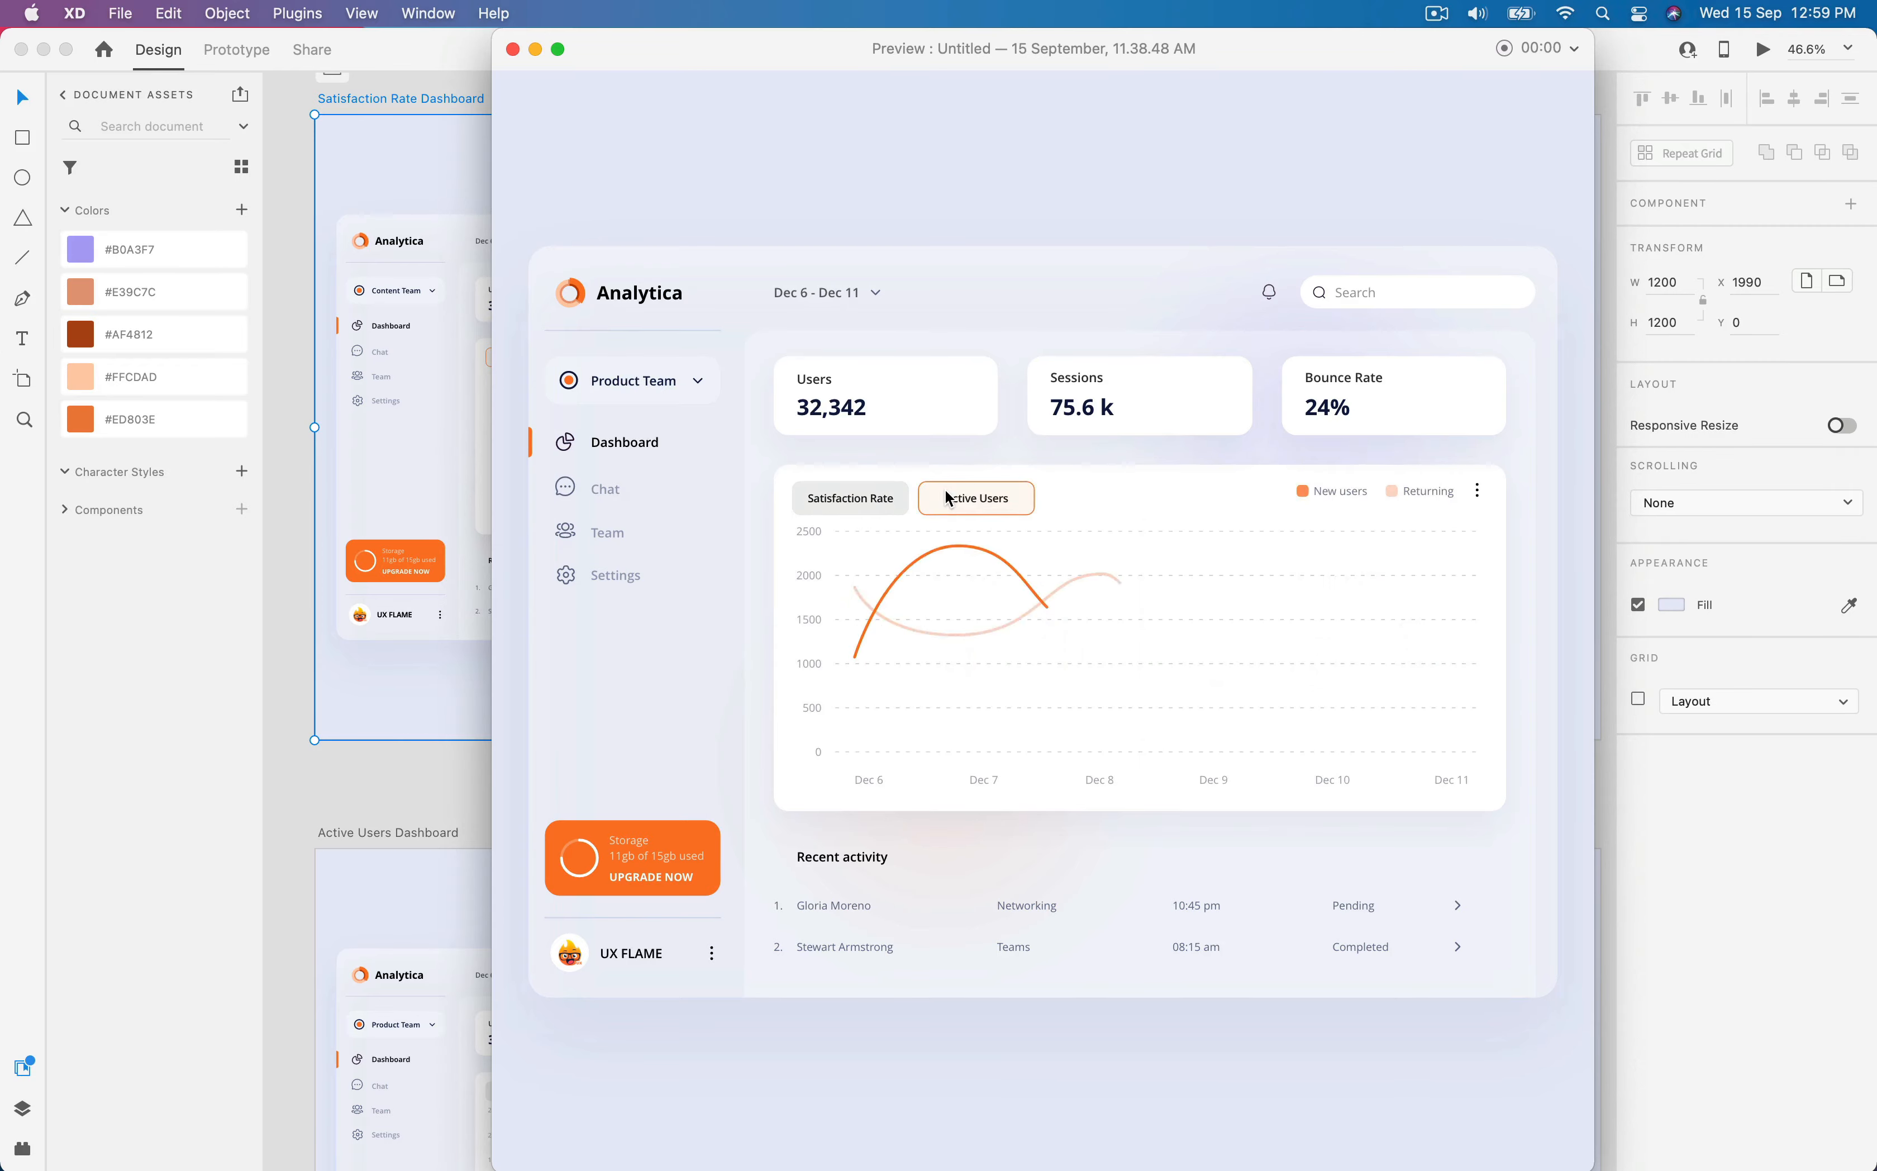